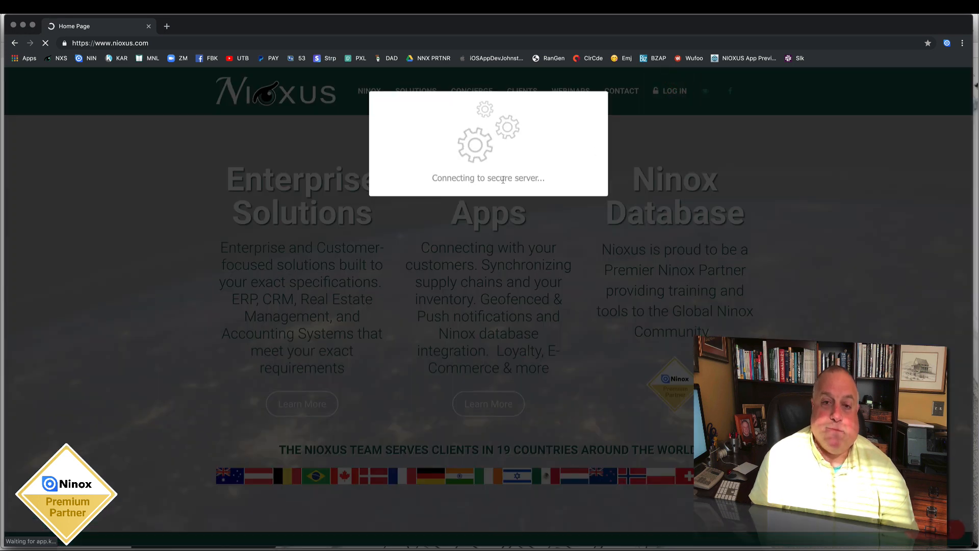
- Log in to the Nioxus member portal with the saved account e-mail and password, and open the Templates page
left_click(392, 225)
left_click(423, 252)
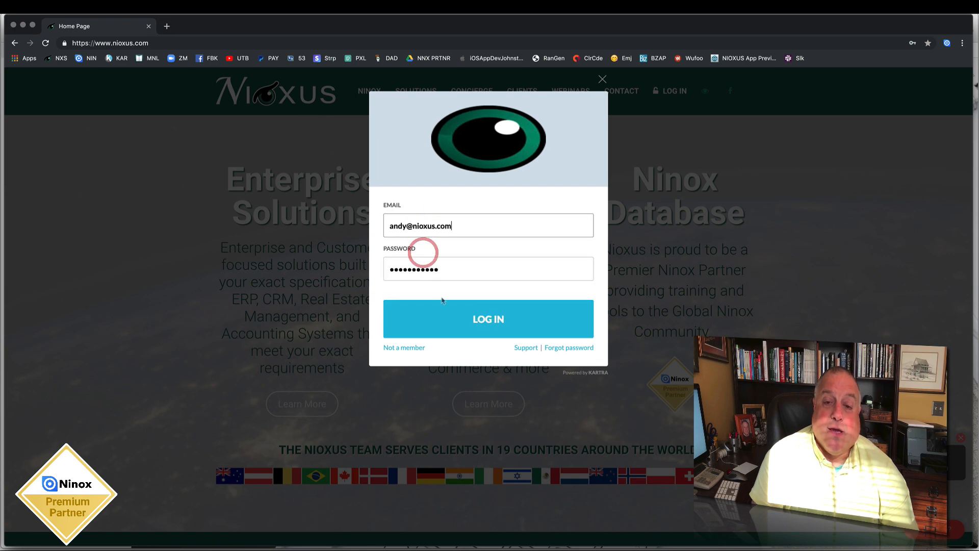
left_click(442, 318)
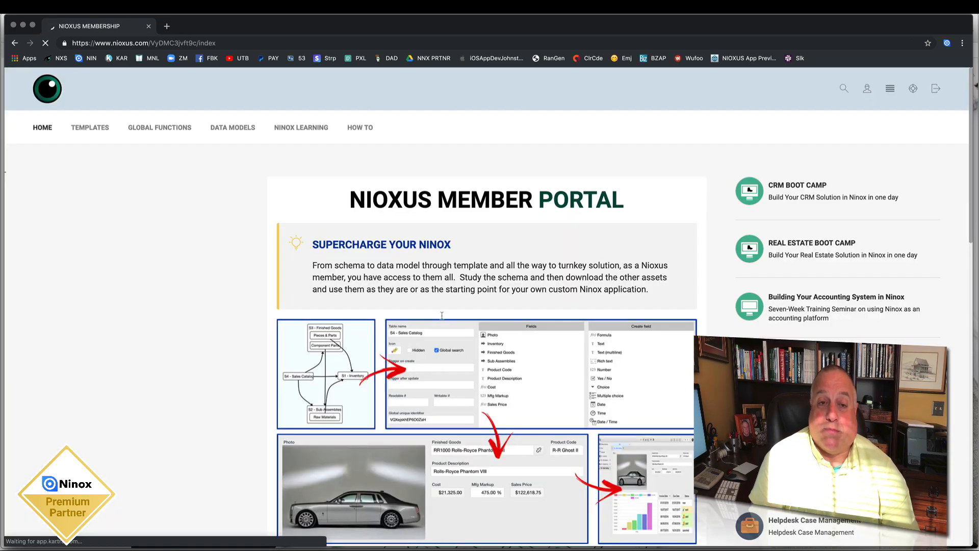
left_click(90, 129)
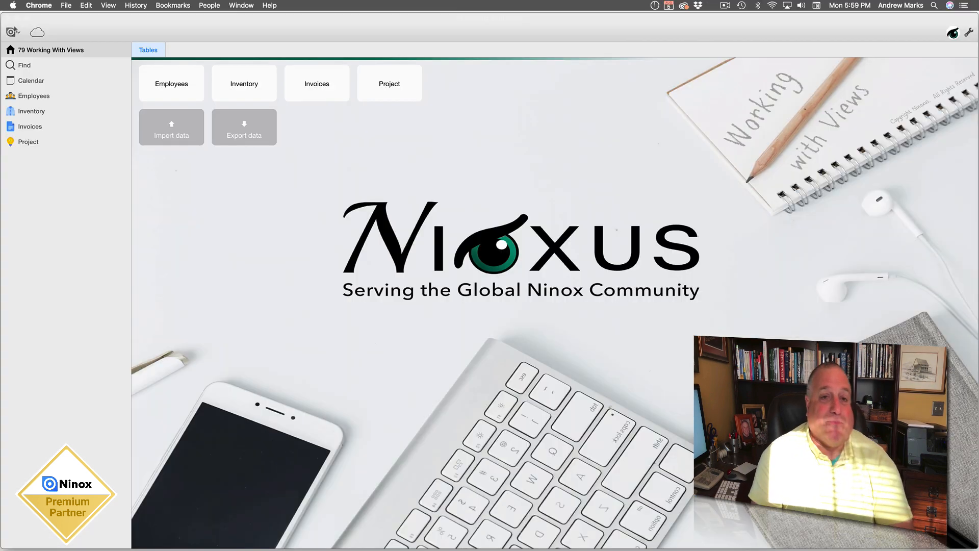
- In the Ninox database 79 Working With Views, open the Inventory table and go through its views, ending on Listing - All Items
left_click(229, 91)
left_click(230, 88)
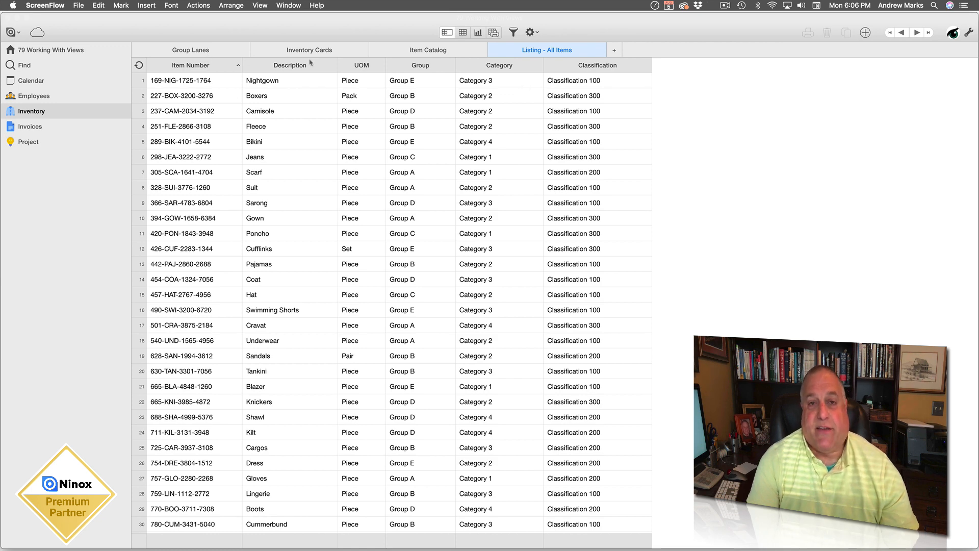
left_click(196, 50)
left_click(196, 50)
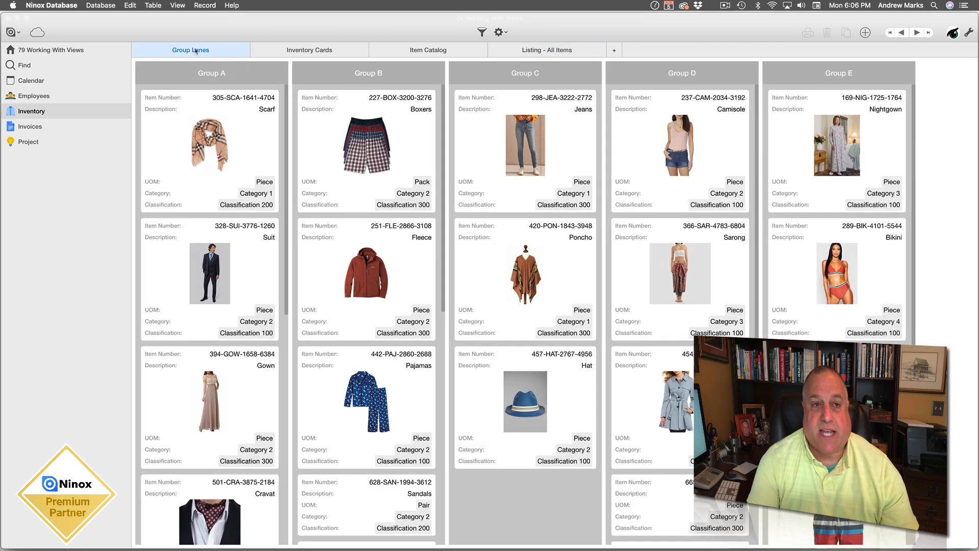
left_click(311, 50)
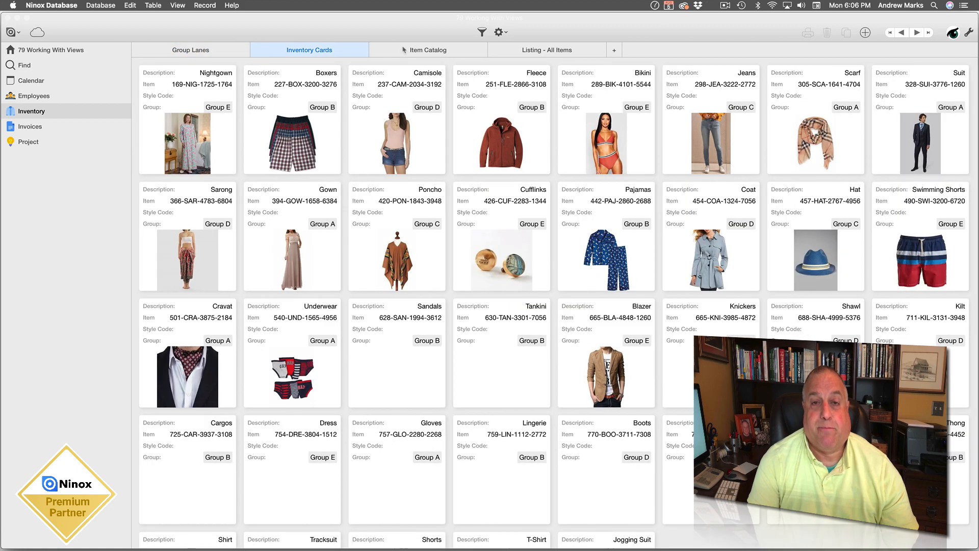
left_click(403, 50)
left_click(530, 54)
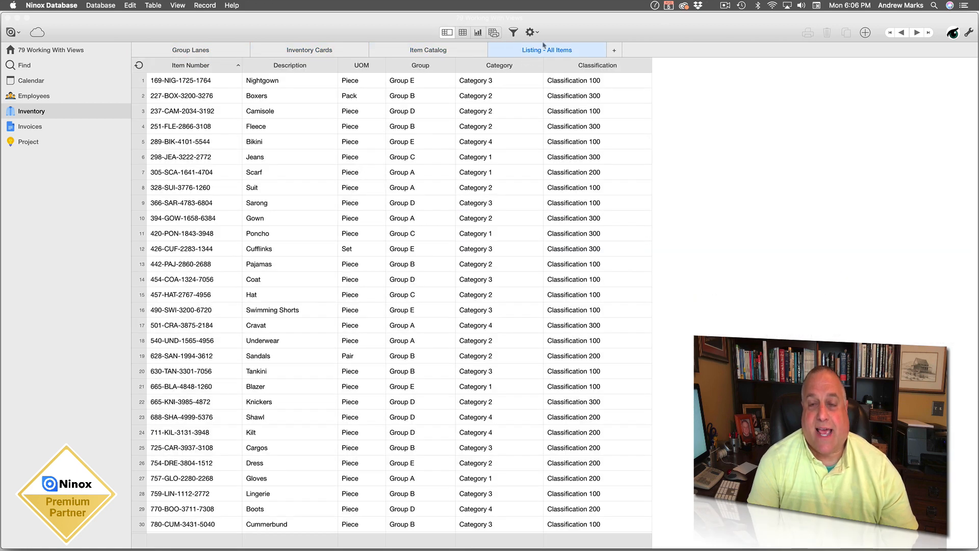
- Examine the view types available for a new Inventory view without creating one
left_click(614, 50)
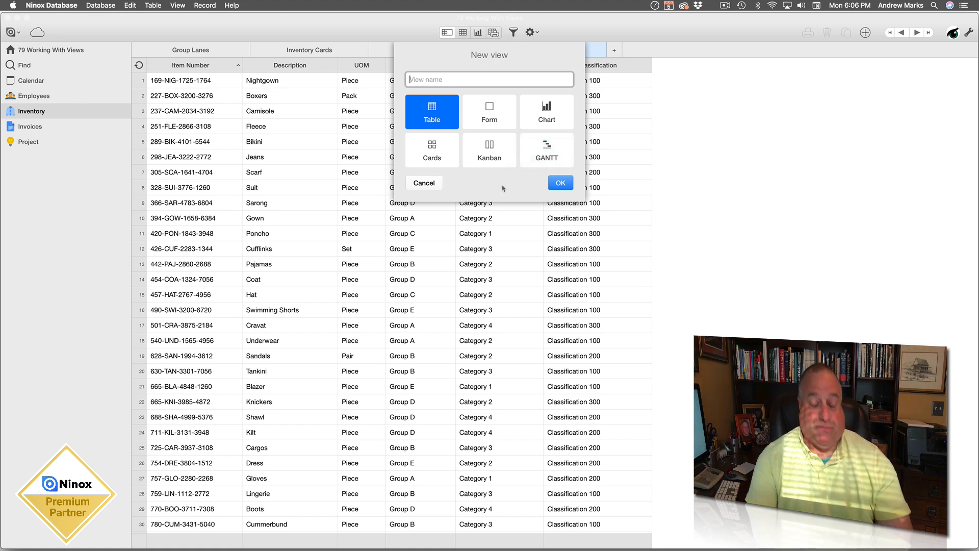
left_click(425, 183)
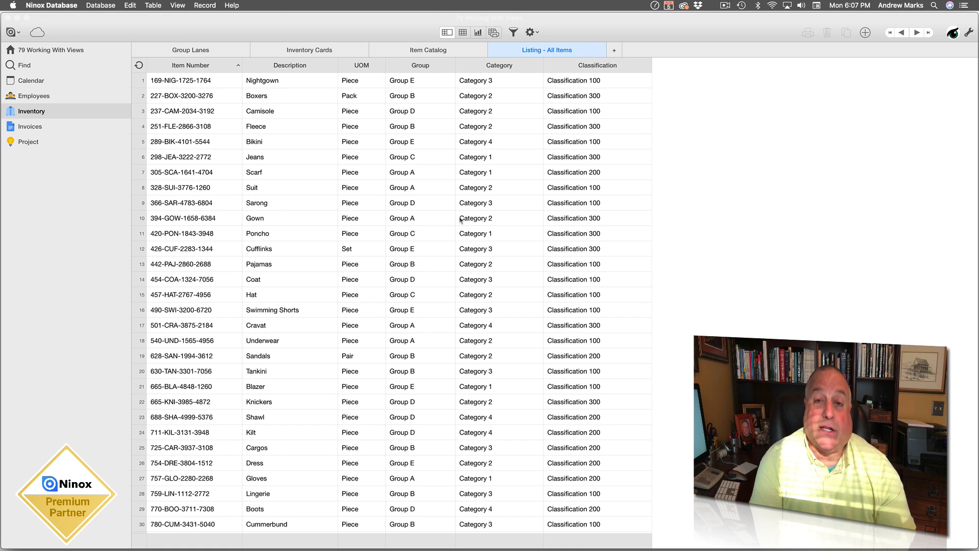
left_click(615, 50)
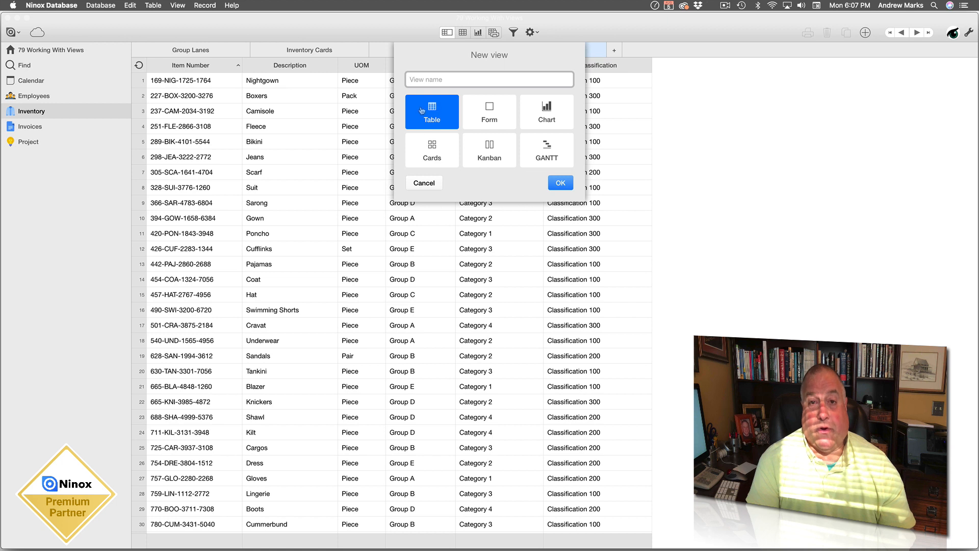
left_click(421, 182)
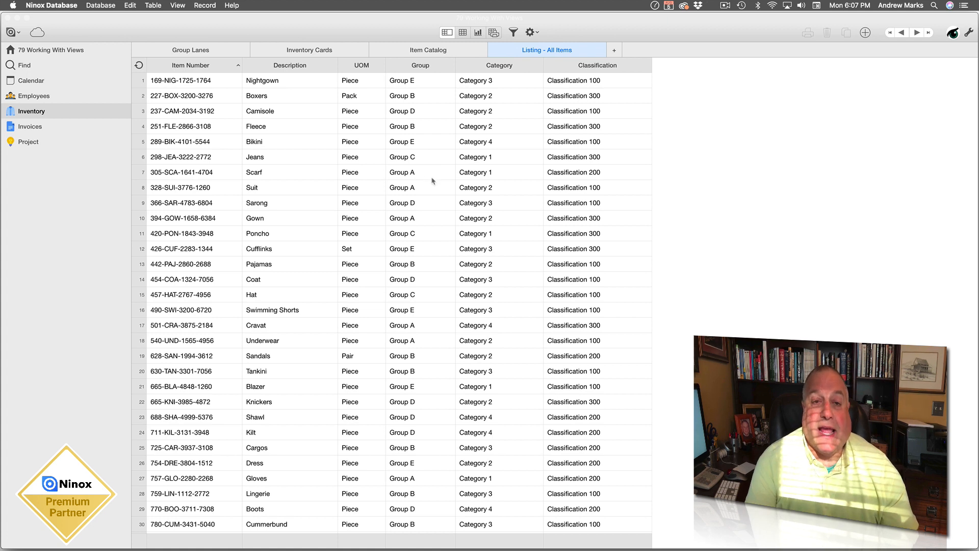
- Examine the column options for the Item Number, Description and Group columns in the Listing - All Items view
left_click(215, 68)
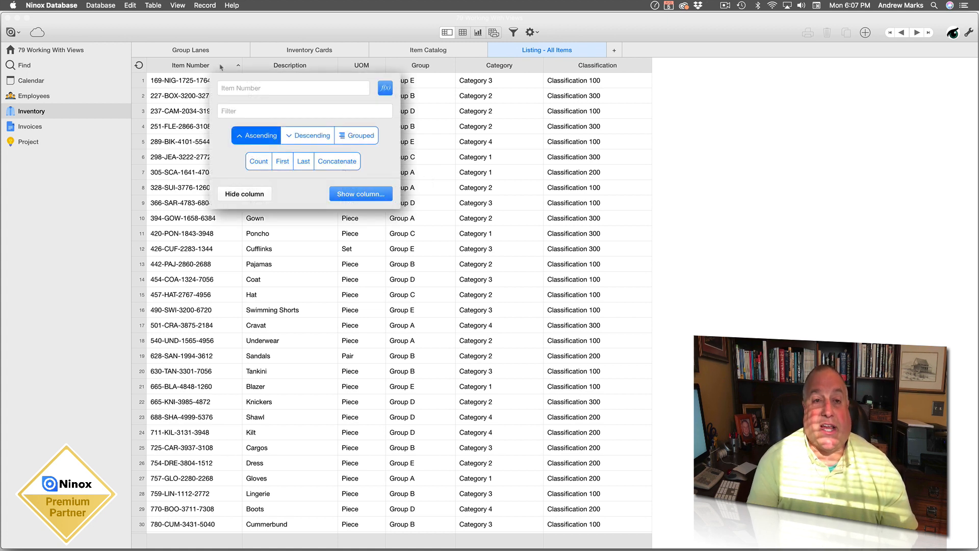
left_click(282, 66)
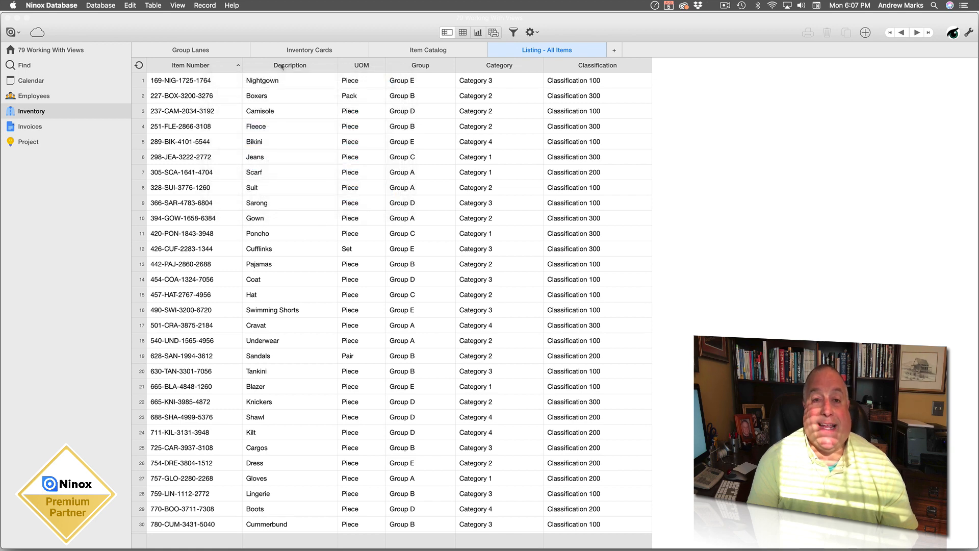
left_click(284, 66)
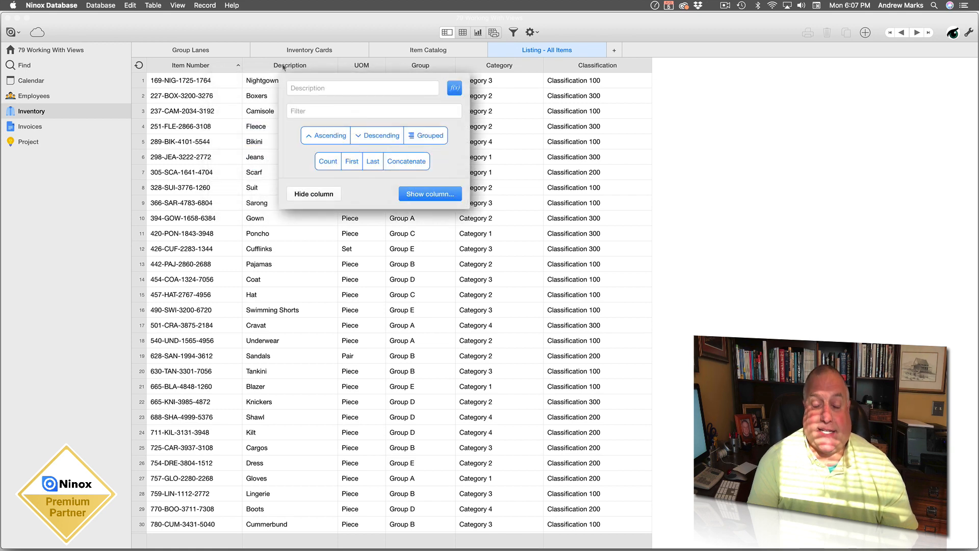
left_click(522, 168)
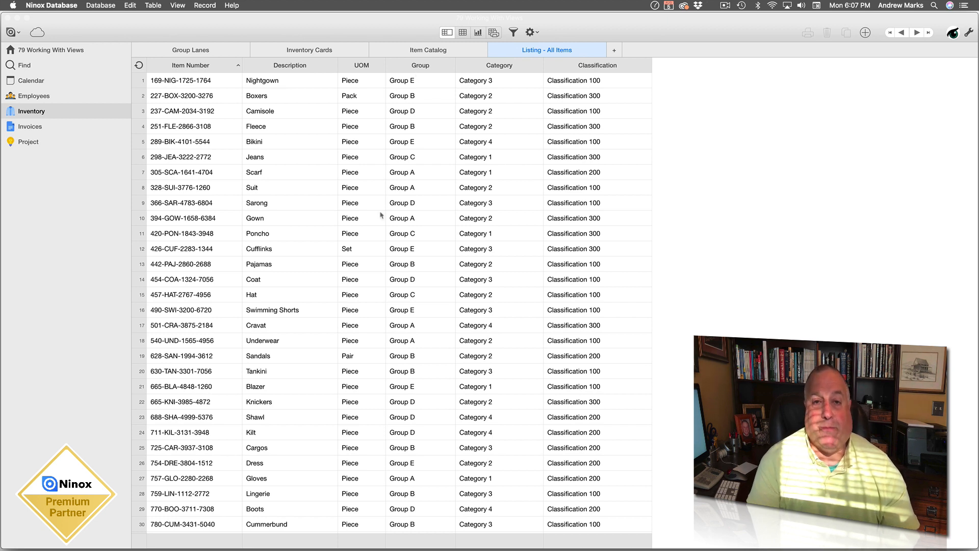
left_click(419, 67)
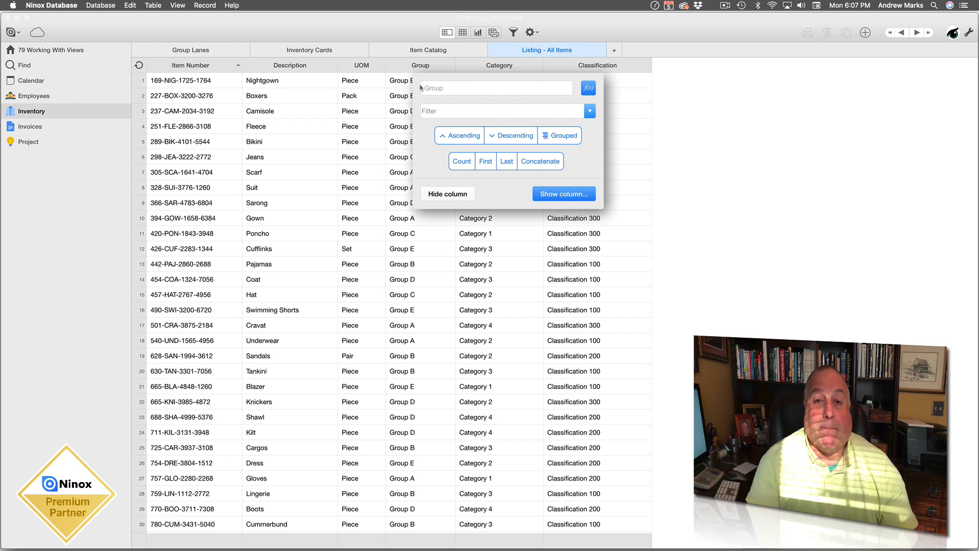
left_click(405, 86)
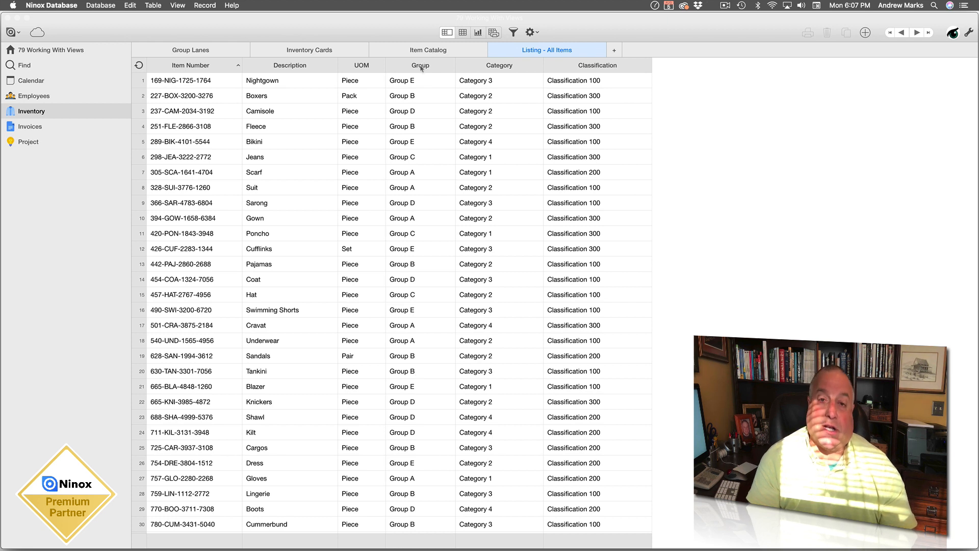
- Sort the inventory listing by Group in ascending order and check the order down to the last record
left_click(421, 68)
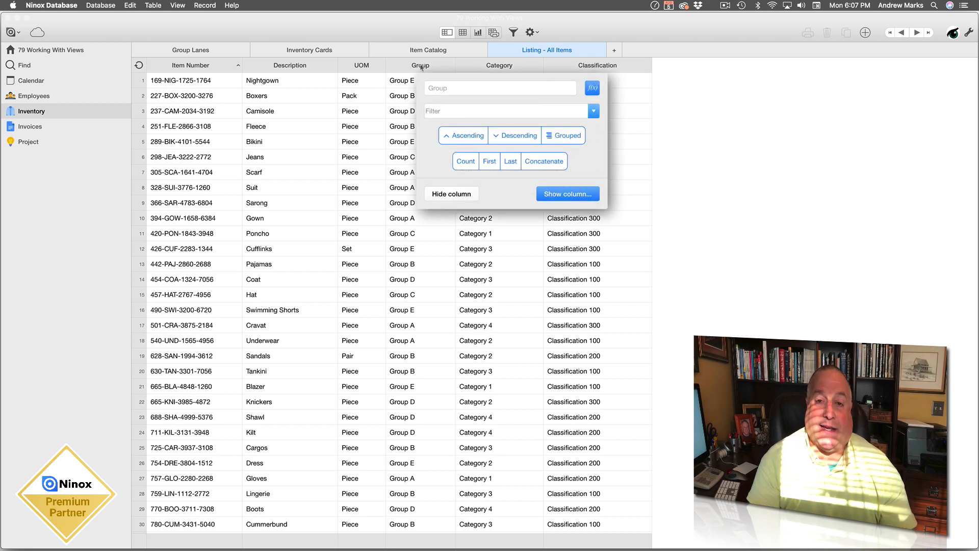
left_click(454, 136)
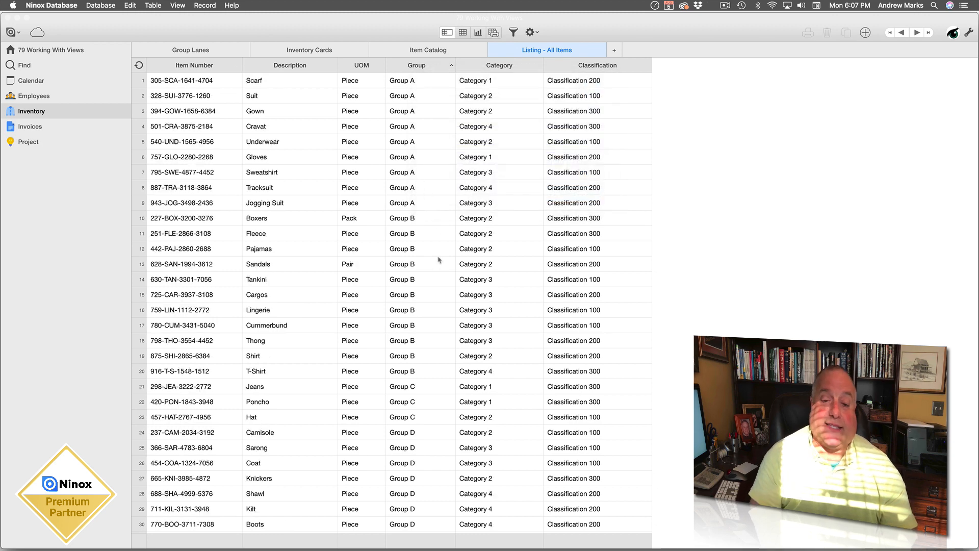
scroll(438, 255, "down", 5)
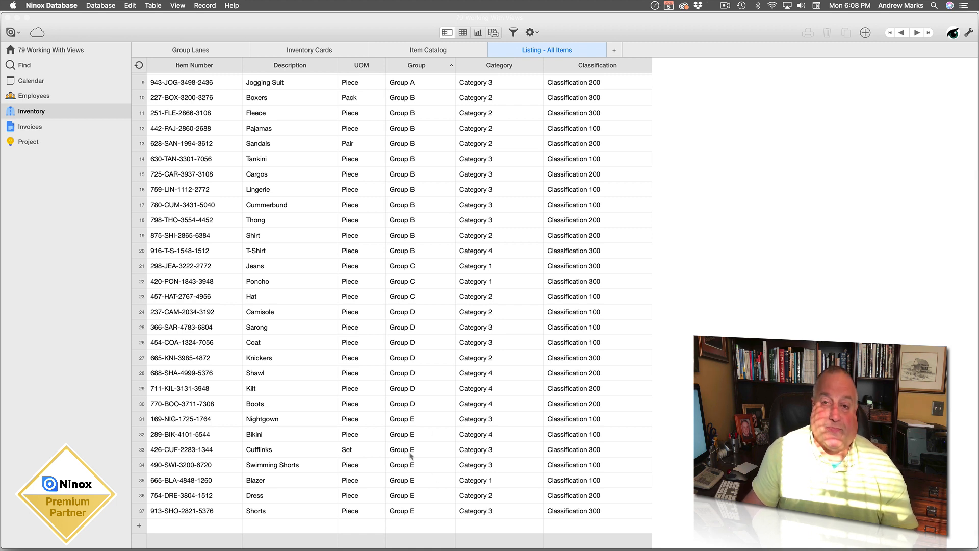
scroll(411, 456, "up", 5)
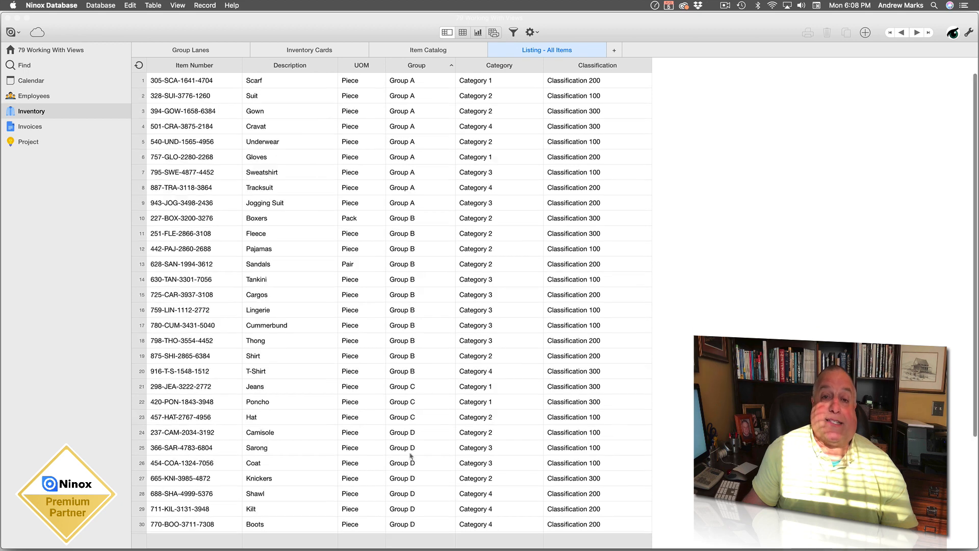
- Sort the inventory listing by Category in descending order, followed by Group in ascending order
left_click(484, 69)
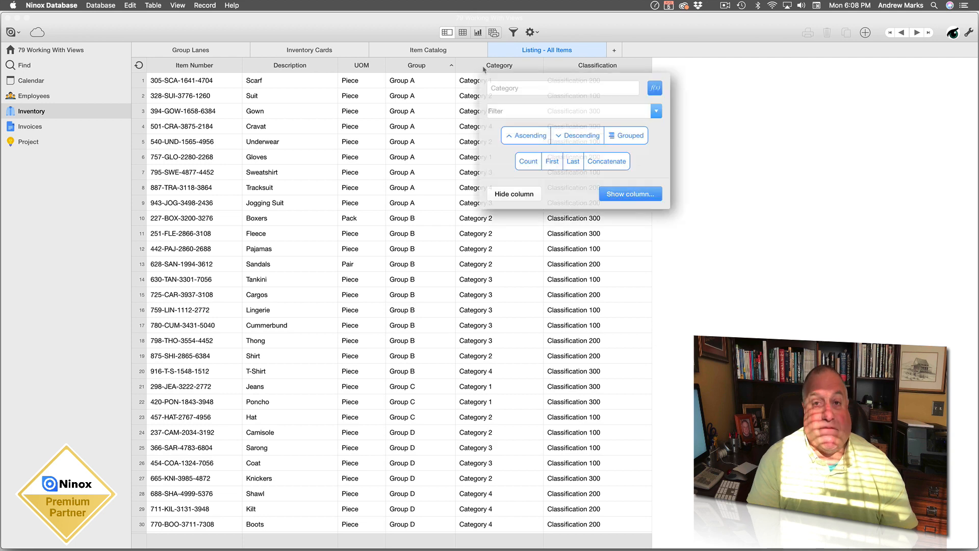
left_click(565, 135)
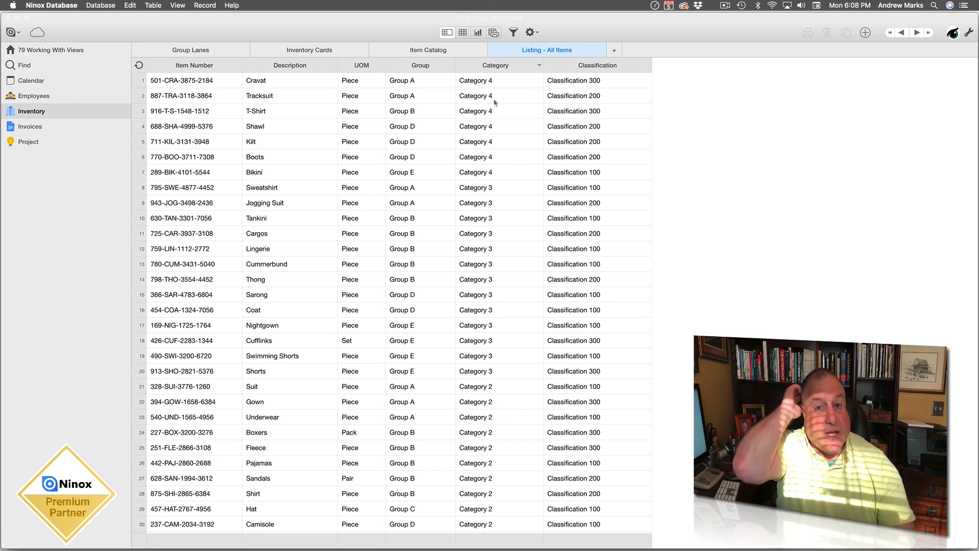
left_click(401, 66)
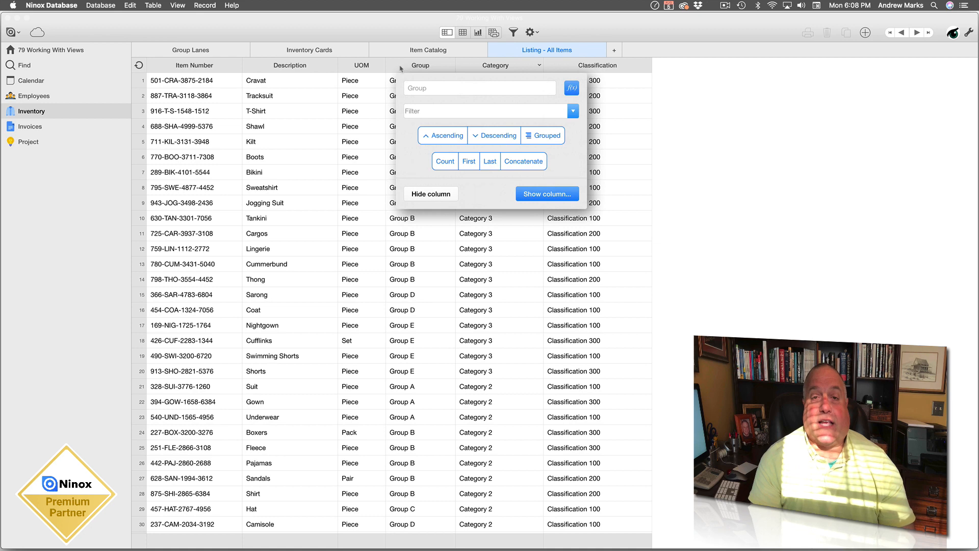
left_click(443, 136)
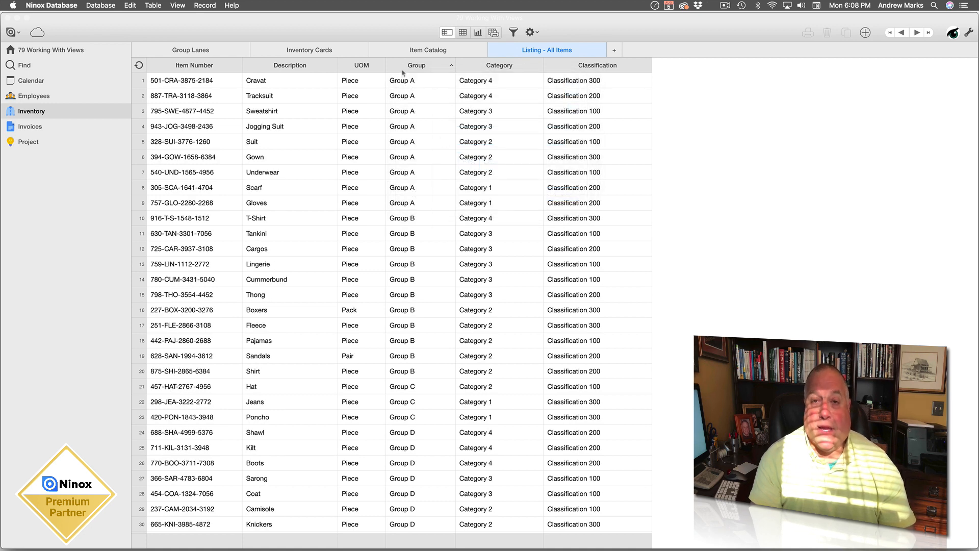
- Sort the inventory listing by Category in ascending order, followed by Classification in ascending order
left_click(495, 70)
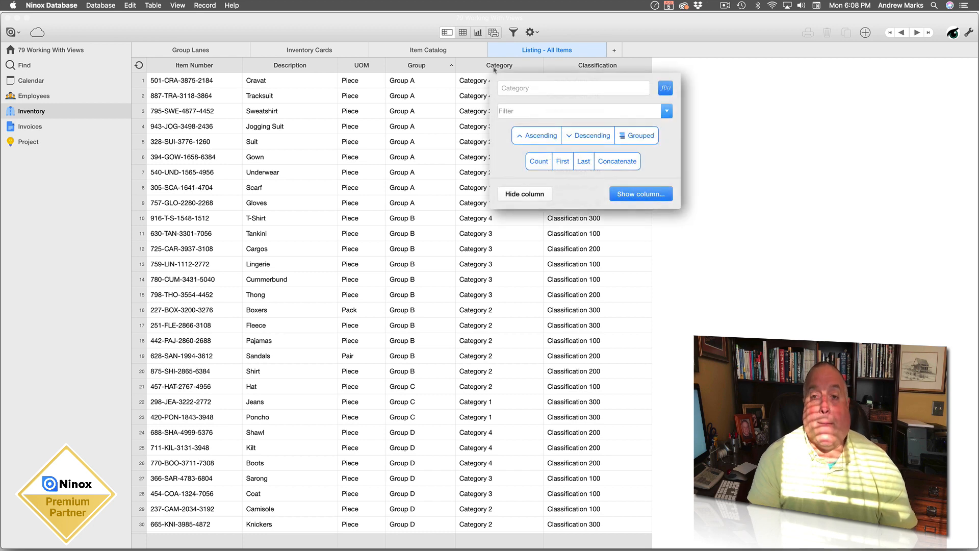
left_click(529, 136)
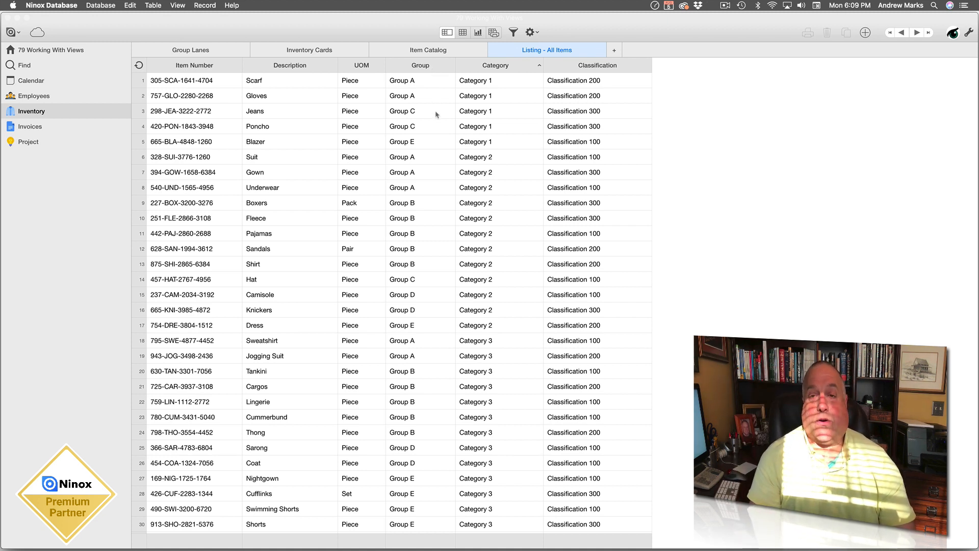
left_click(577, 68)
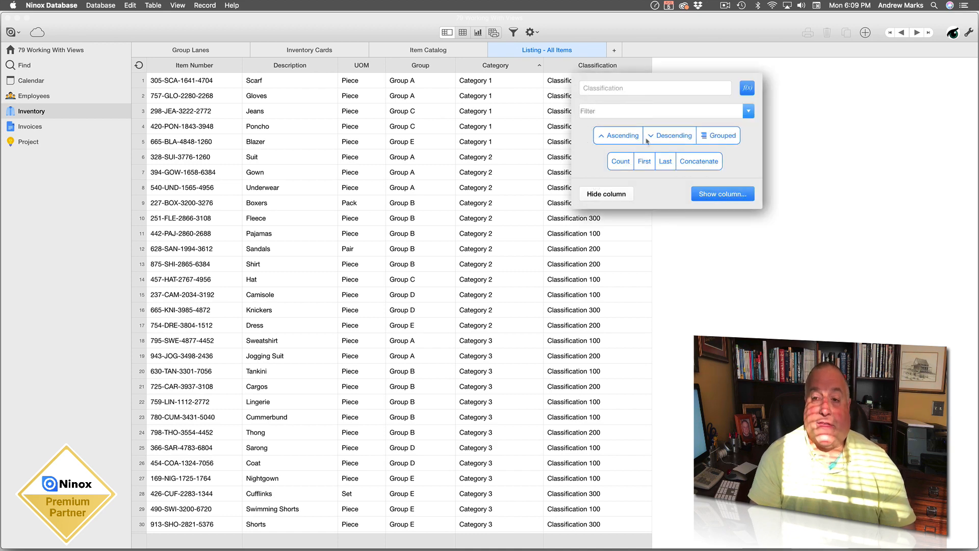
left_click(614, 142)
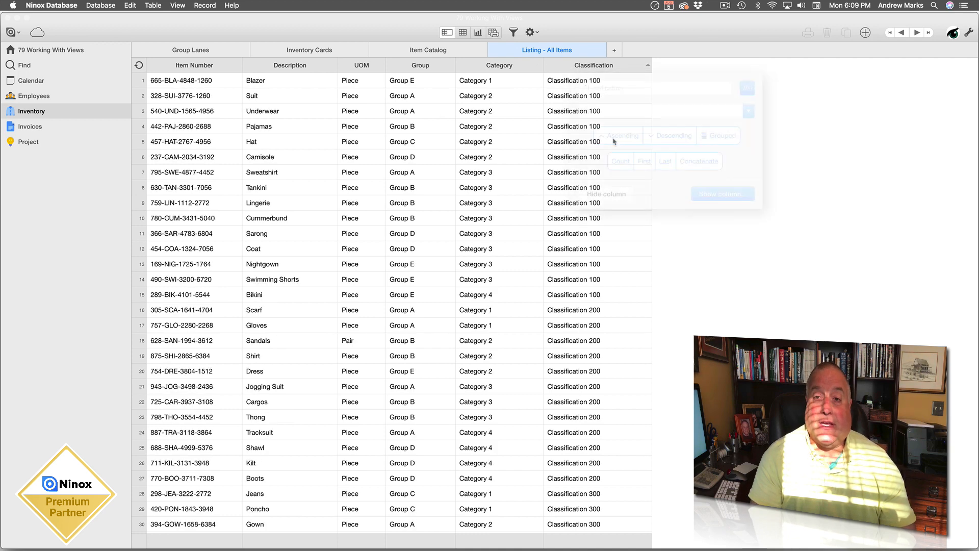
- Change the Classification column's sort order to descending and check the listing down to its end
left_click(588, 66)
left_click(673, 137)
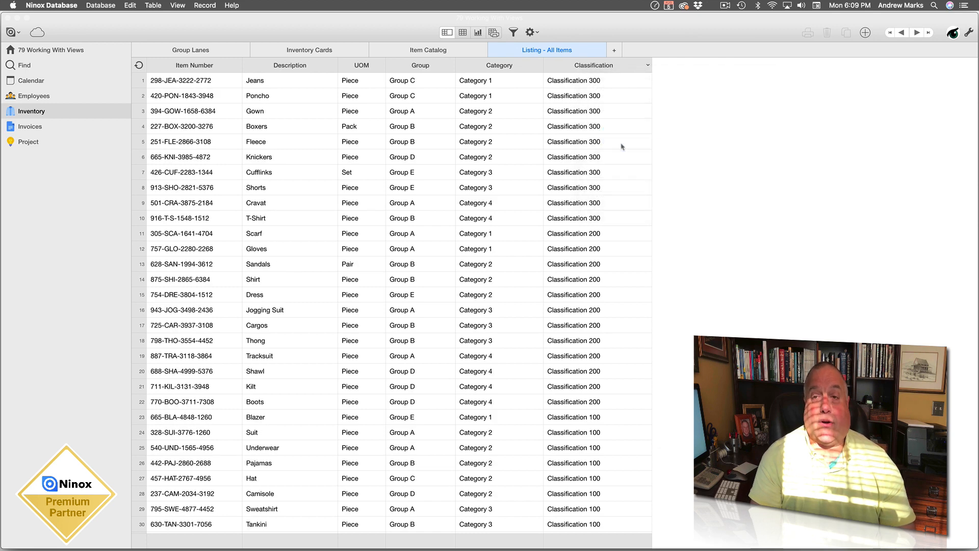
scroll(602, 192, "down", 5)
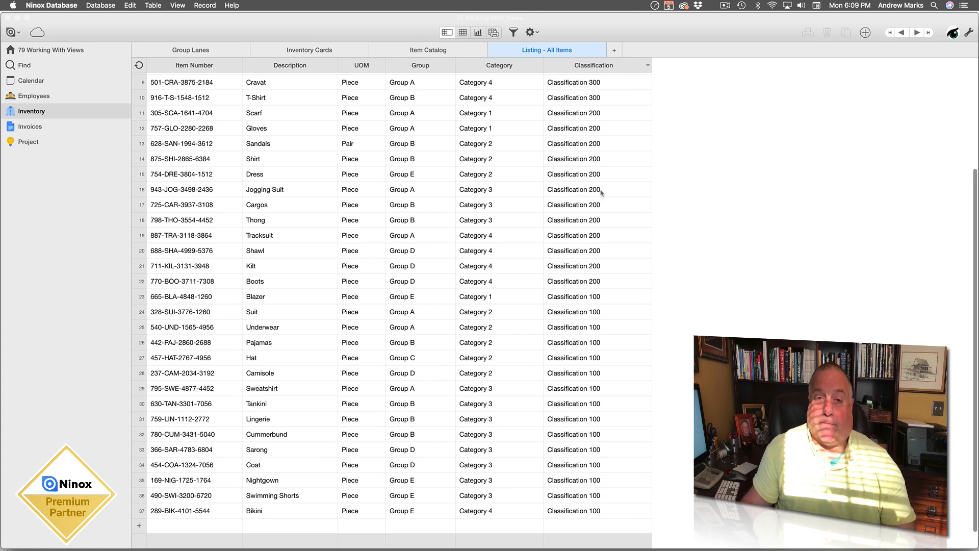
- Review the sorting, grouping and summary options of the Classification and Group columns without changing them
left_click(563, 66)
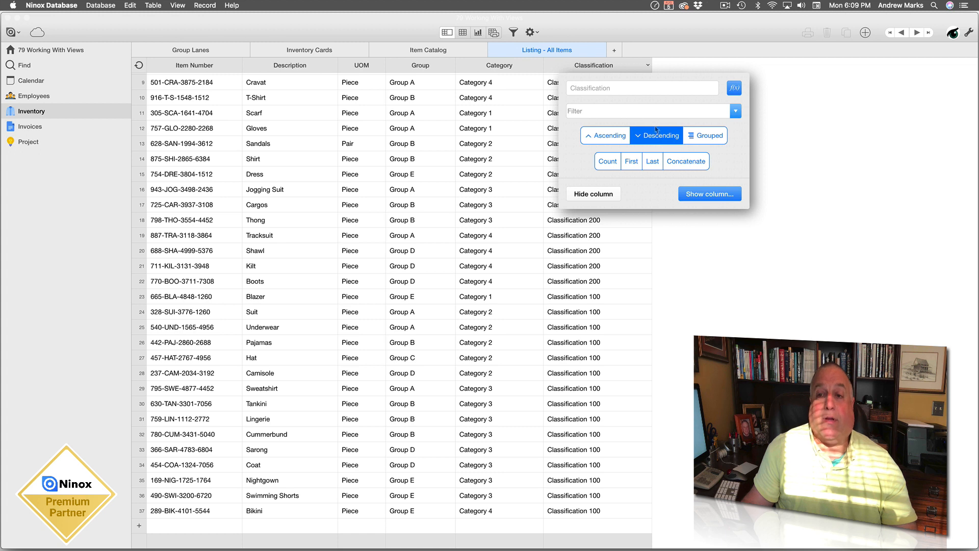
left_click(413, 145)
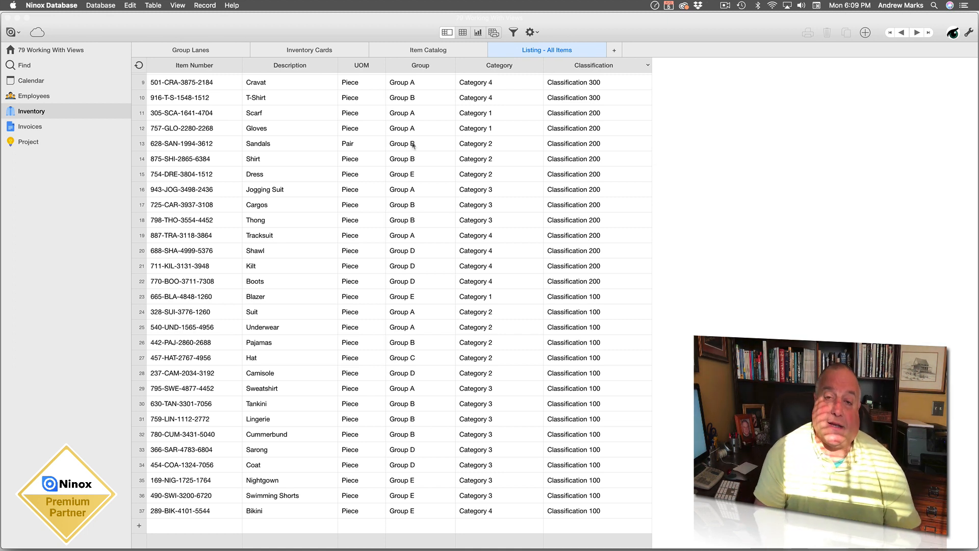
left_click(408, 71)
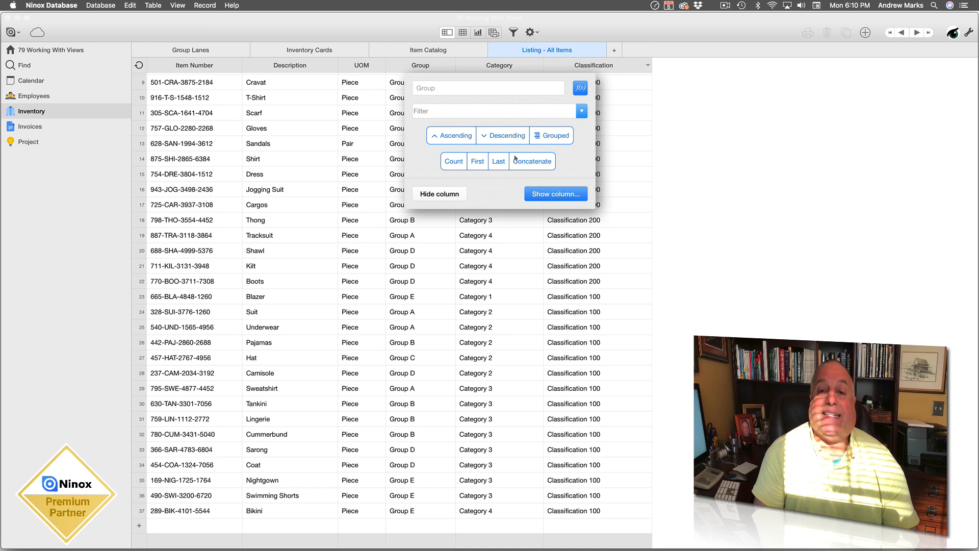
left_click(491, 246)
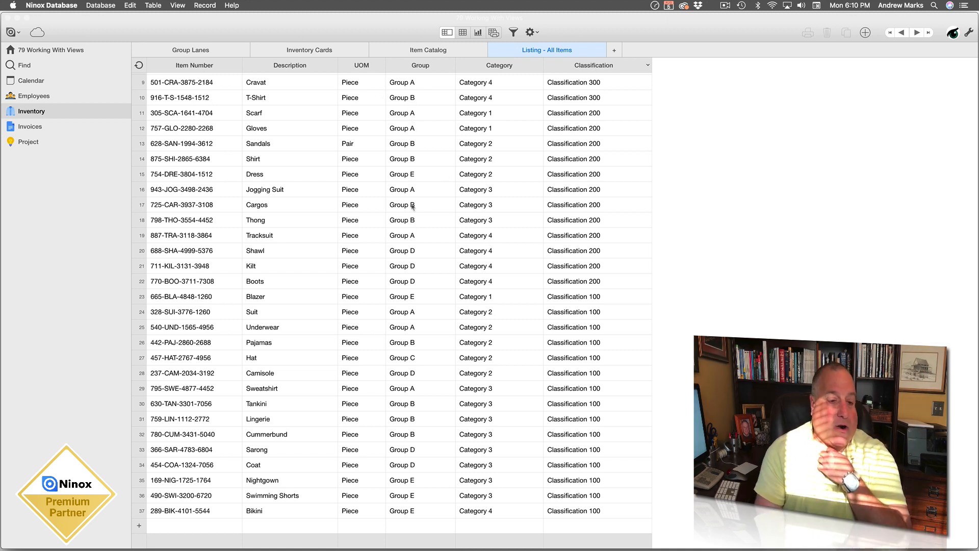
- Group the inventory listing by Category and look through the grouped rows
scroll(412, 173, "up", 5)
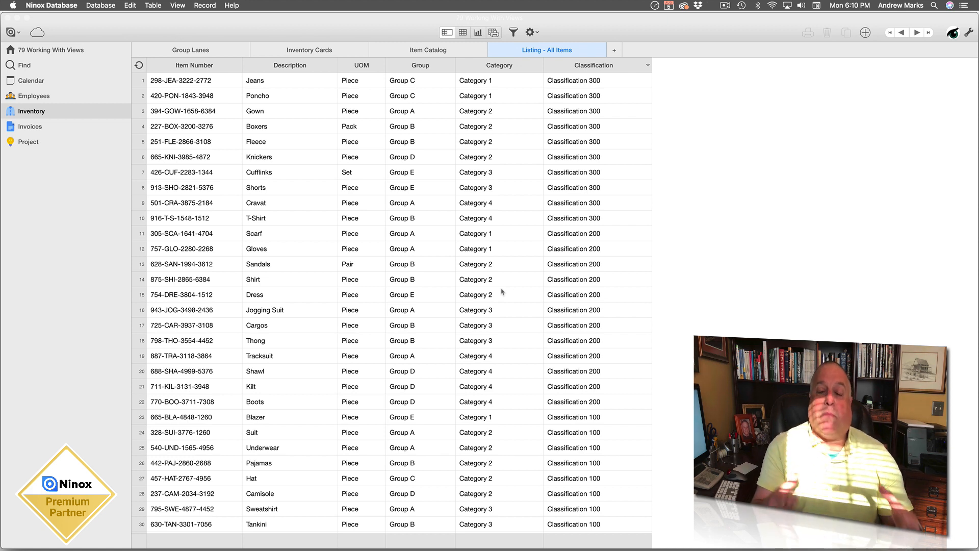
left_click(488, 70)
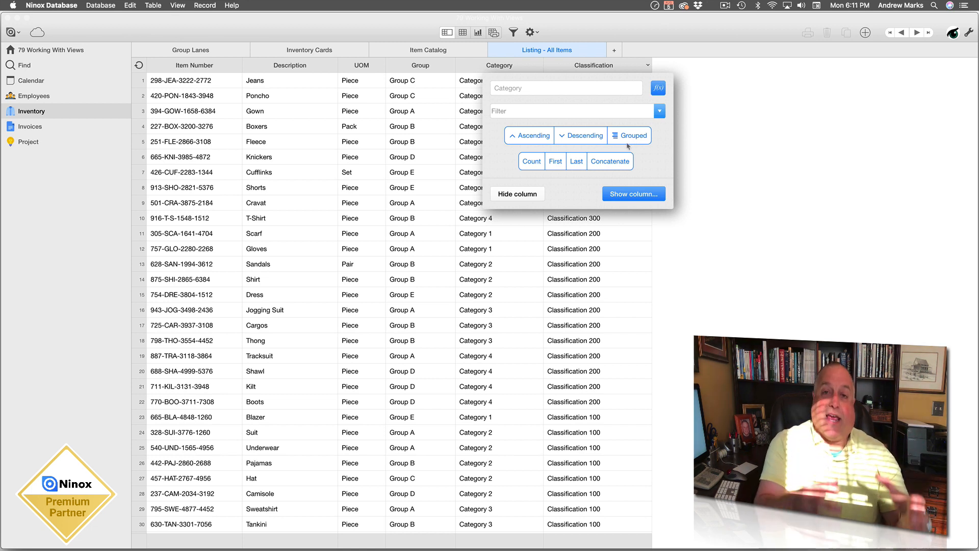
left_click(475, 71)
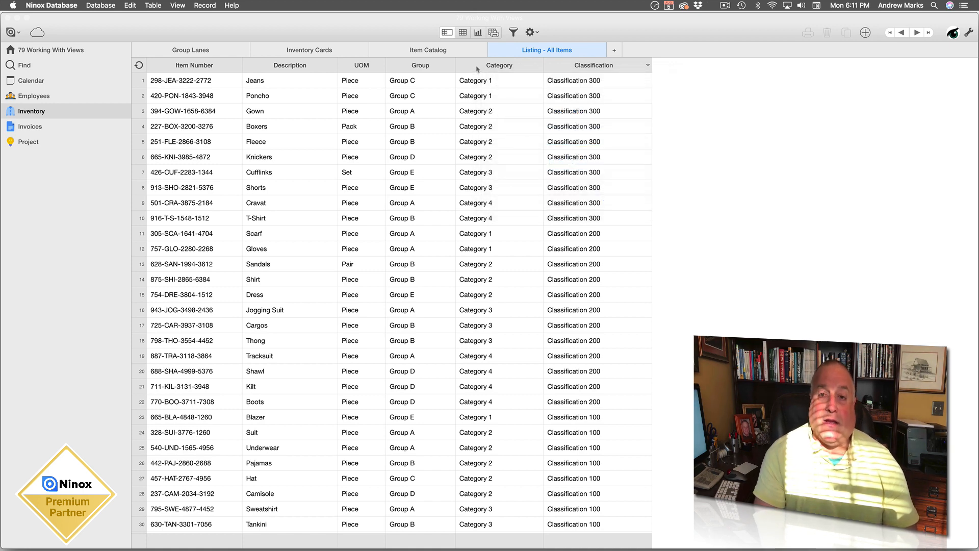
left_click(478, 69)
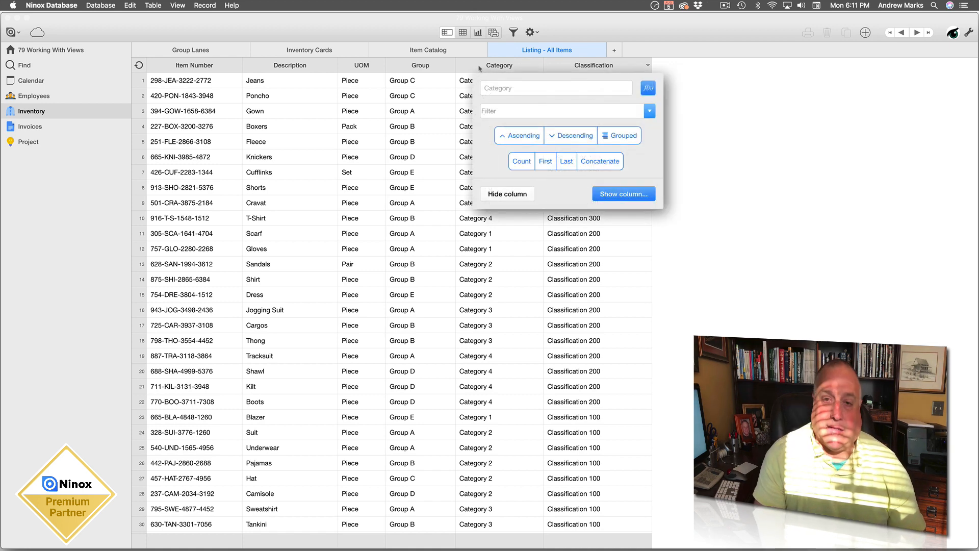
left_click(618, 135)
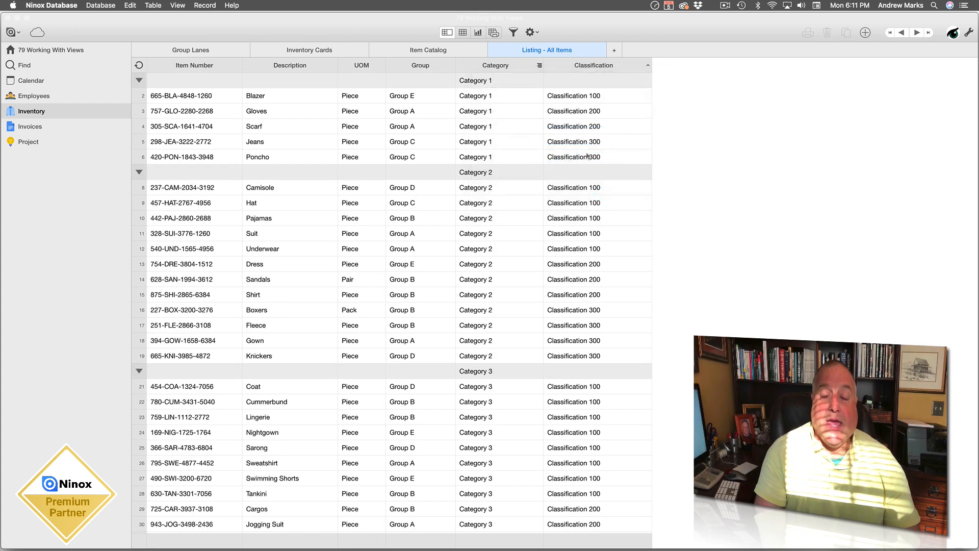
scroll(499, 193, "down", 5)
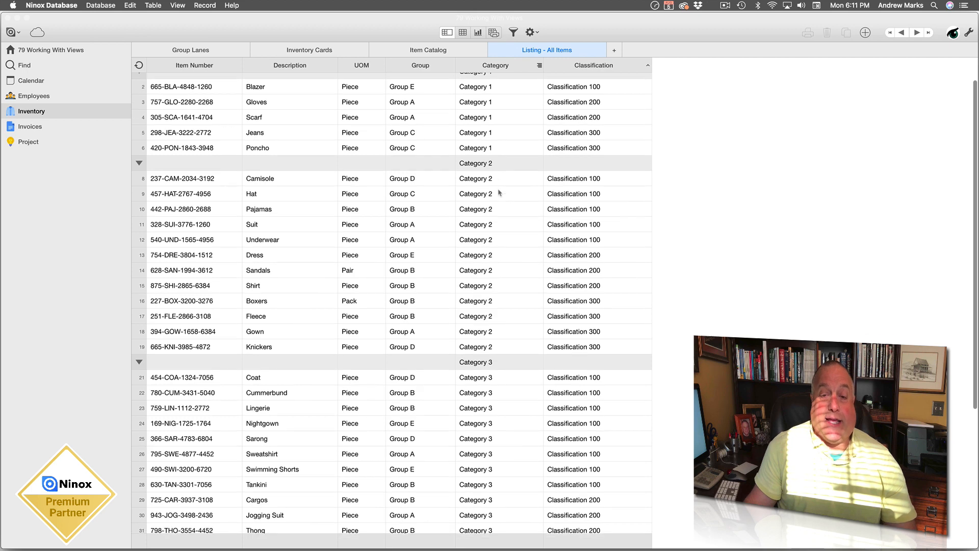
scroll(500, 193, "up", 5)
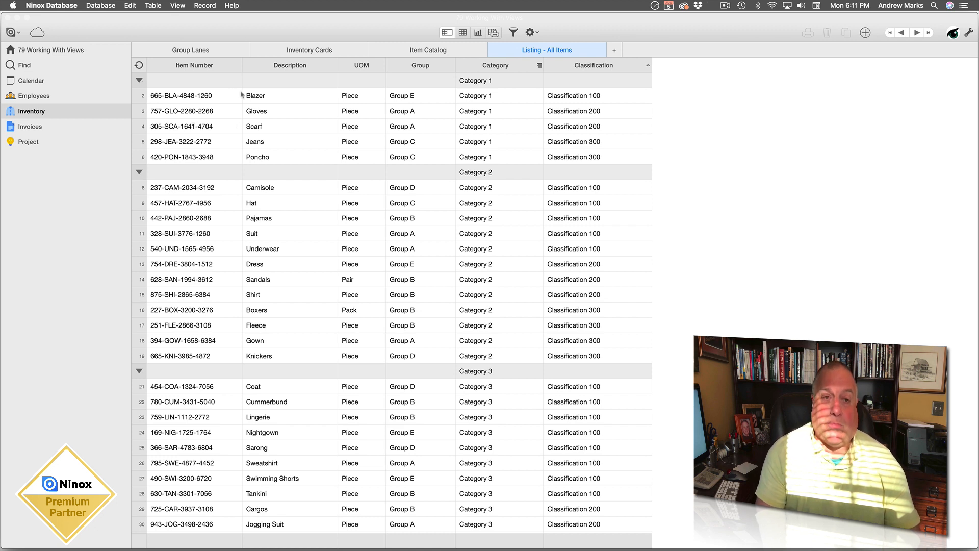
- Collapse the Category 1, Category 2, Category 3 and Category 4 groups one at a time
left_click(139, 81)
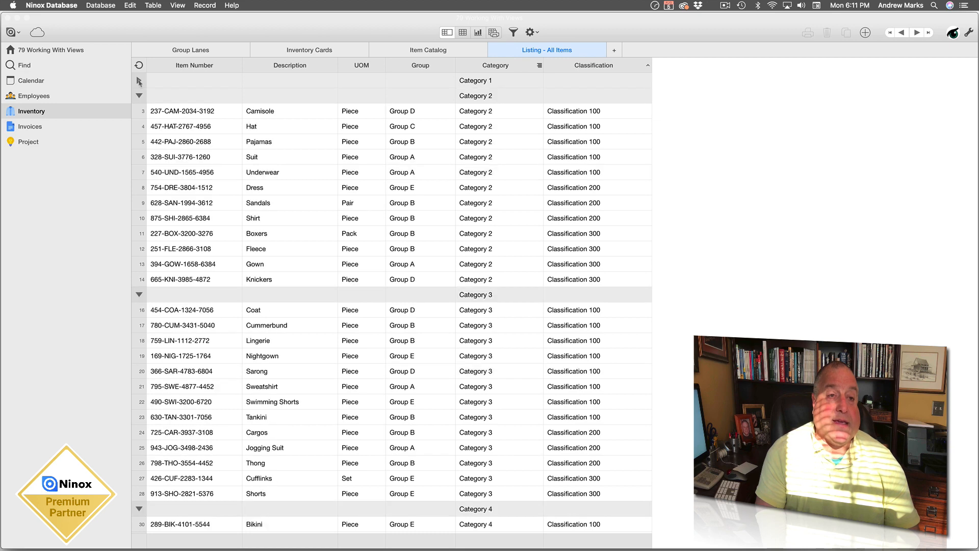
left_click(138, 96)
left_click(139, 111)
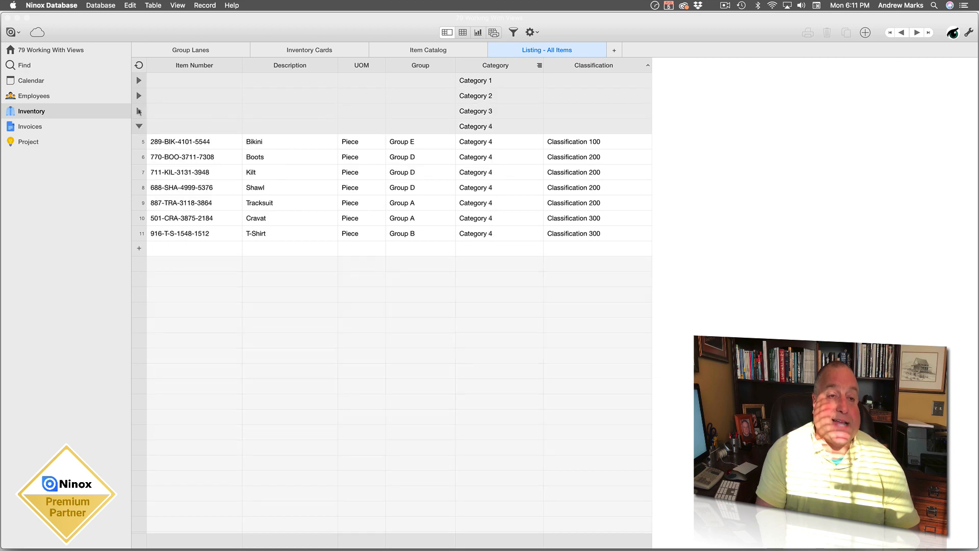
left_click(139, 127)
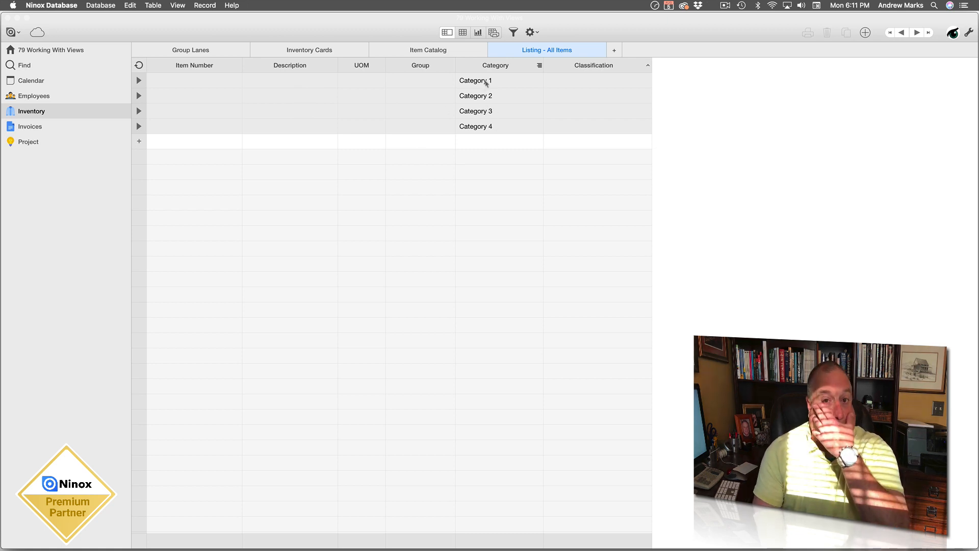
- Expand and collapse the Category 1 group using its heading row, and do the same for Category 3
left_click(485, 83)
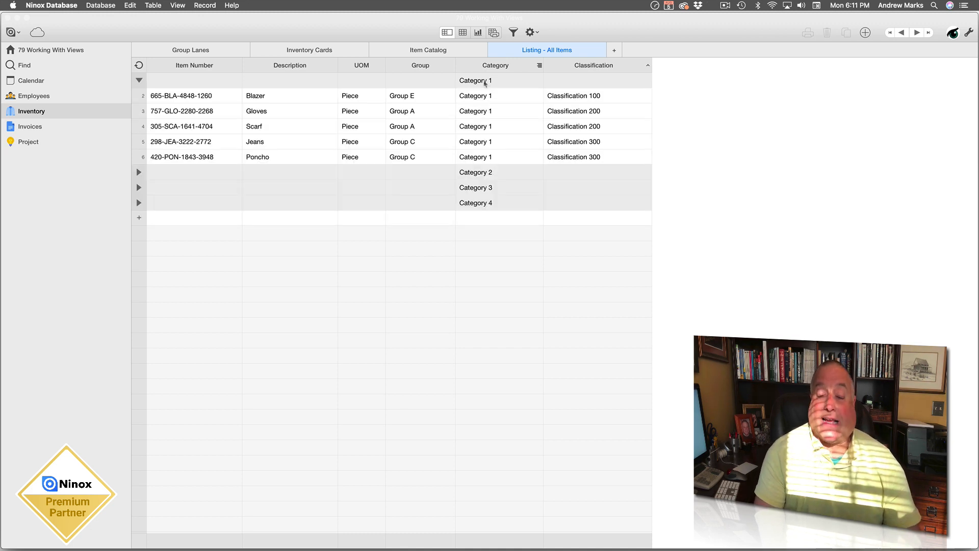
left_click(486, 83)
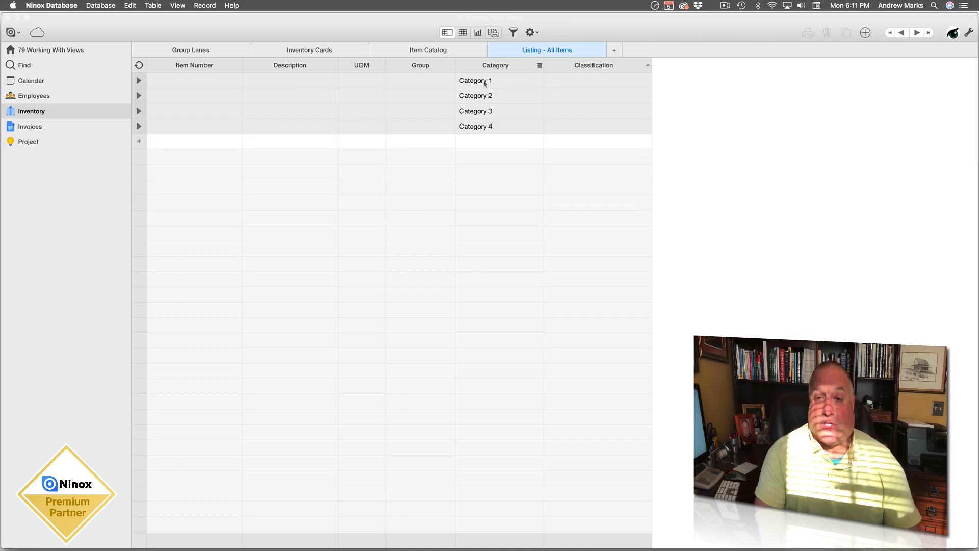
left_click(480, 115)
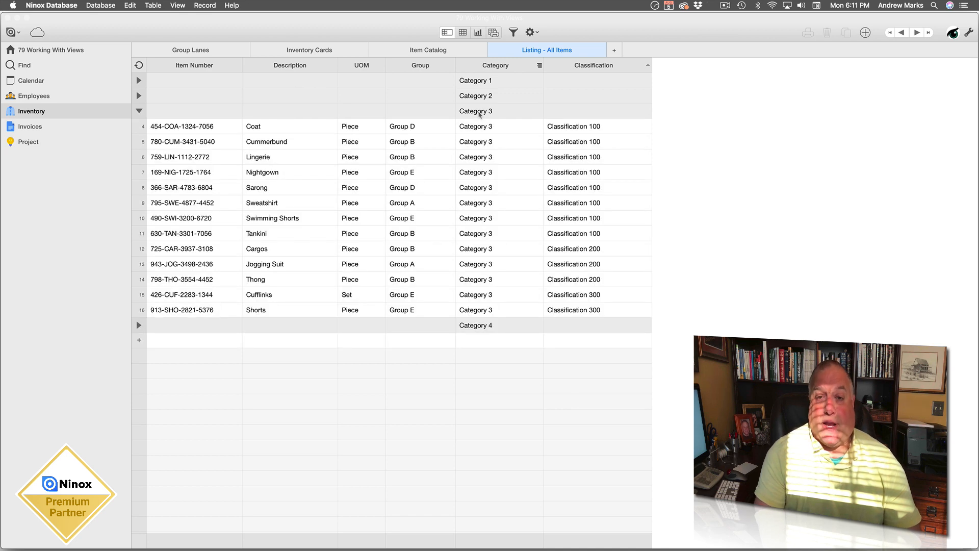
left_click(480, 114)
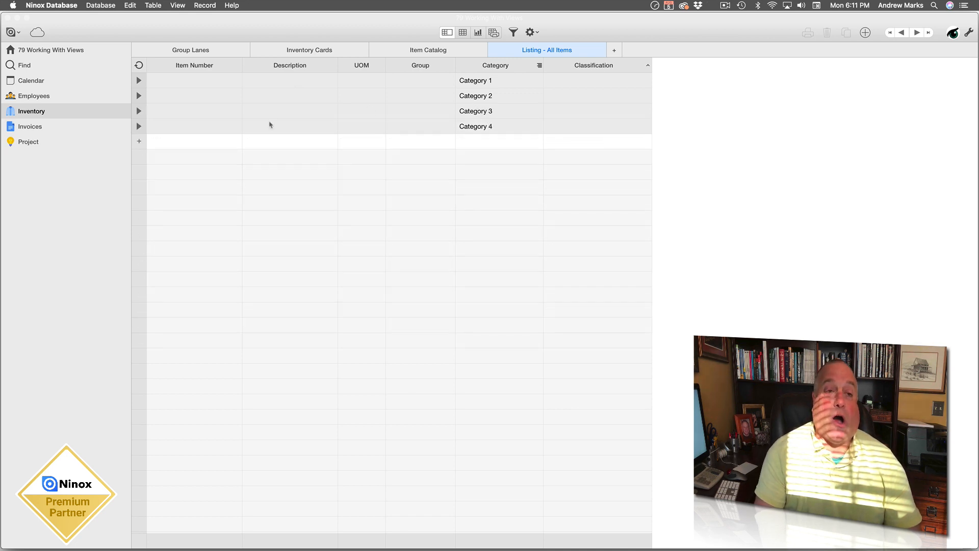
- Expand the Category 1, 2 and 3 groups individually to view their items, and collapse them again
left_click(139, 80)
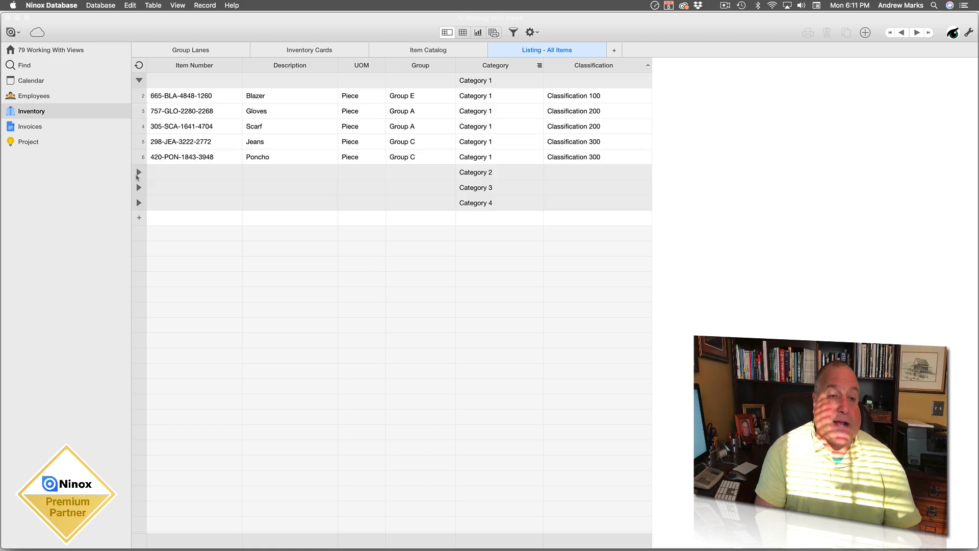
left_click(139, 173)
left_click(139, 371)
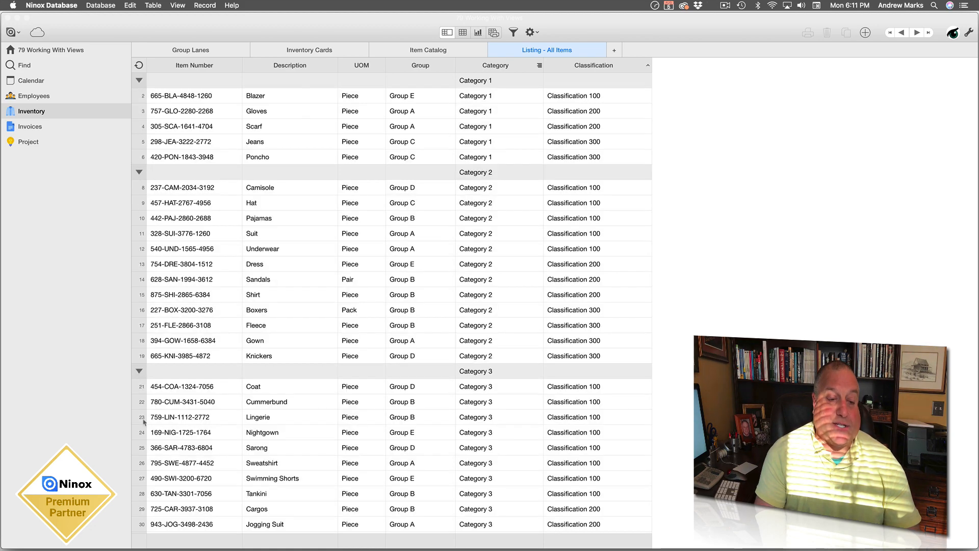
left_click(139, 371)
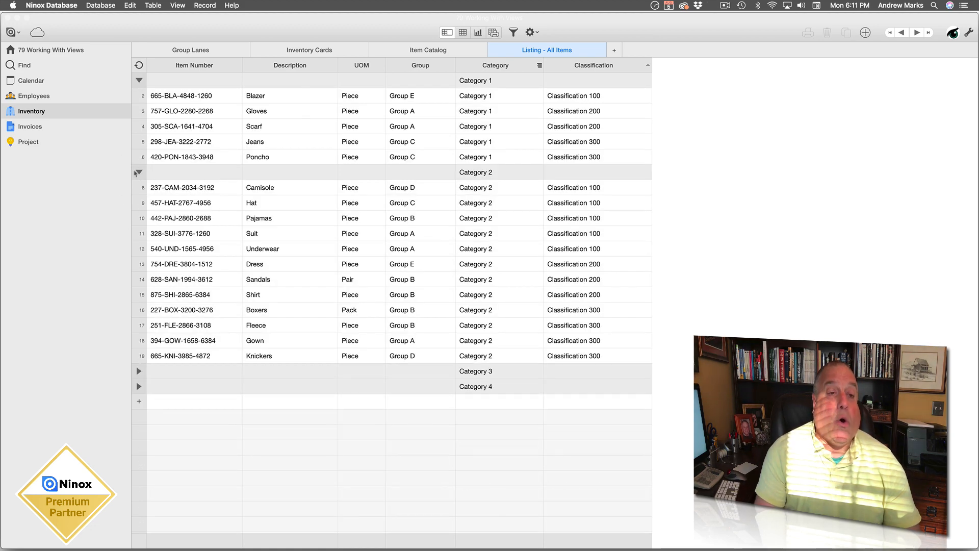
left_click(139, 172)
left_click(139, 80)
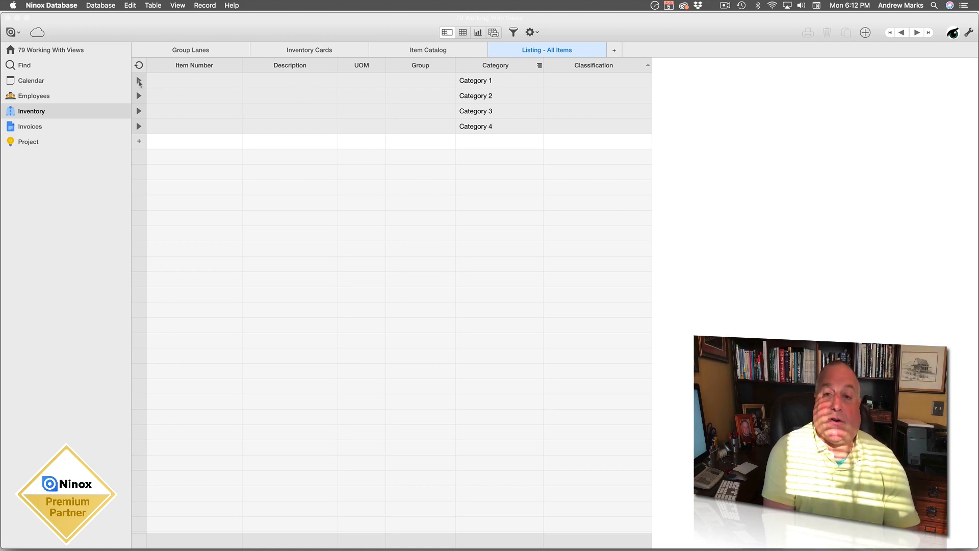
- Expand all category groups at once and collapse them all again in the same way
left_click(139, 81)
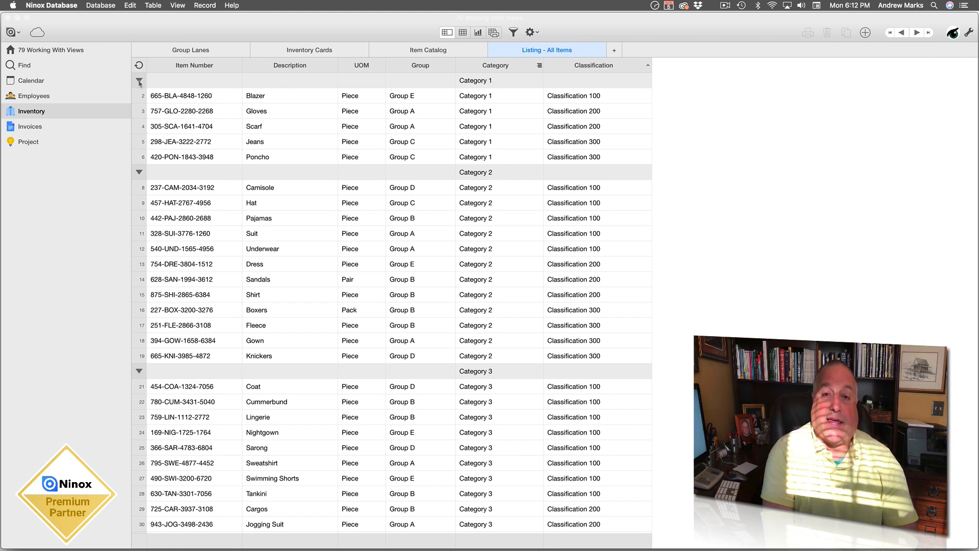
left_click(139, 81)
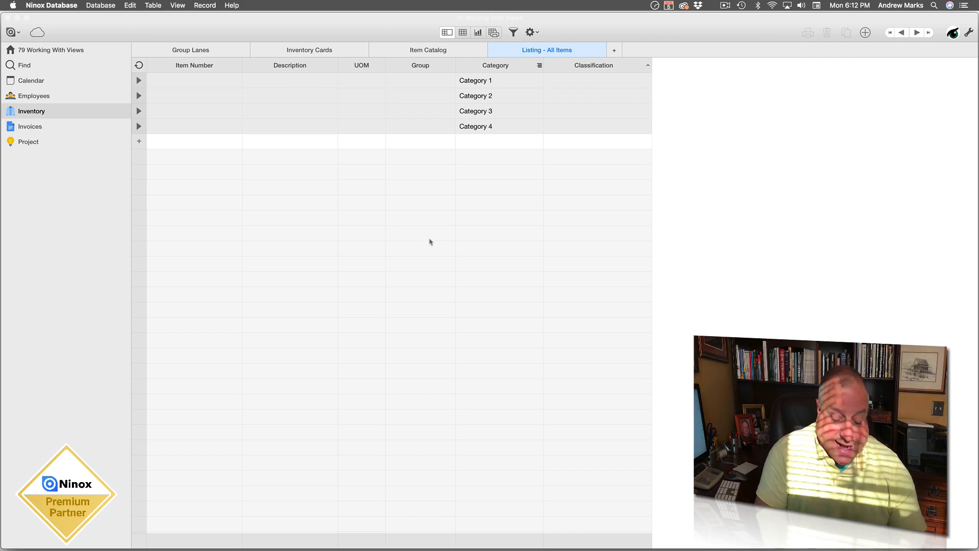
key("super+Down")
key("super+Up")
key("super+Down")
key("super+Up")
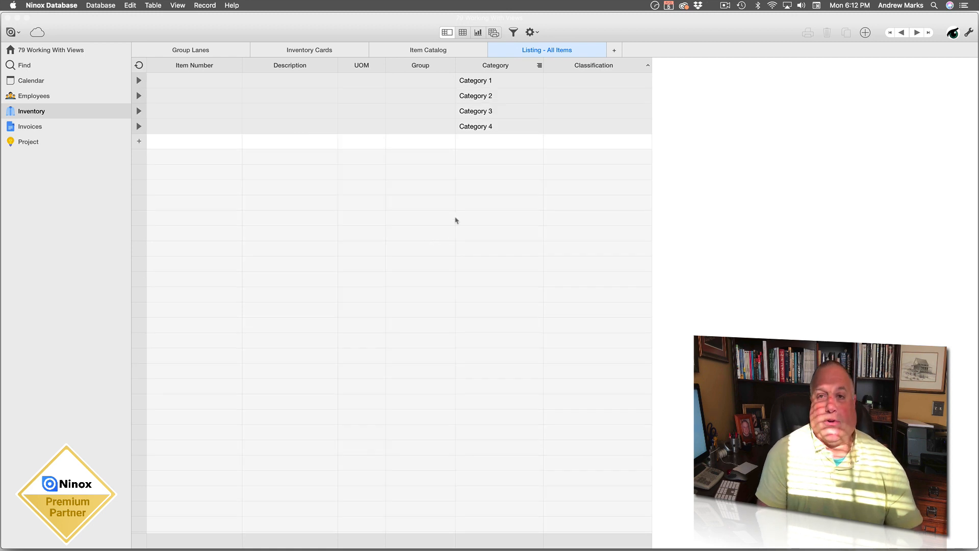
- Expand the Category 2, Category 3 and Category 1 groups in that order, and collapse each of them again
left_click(138, 96)
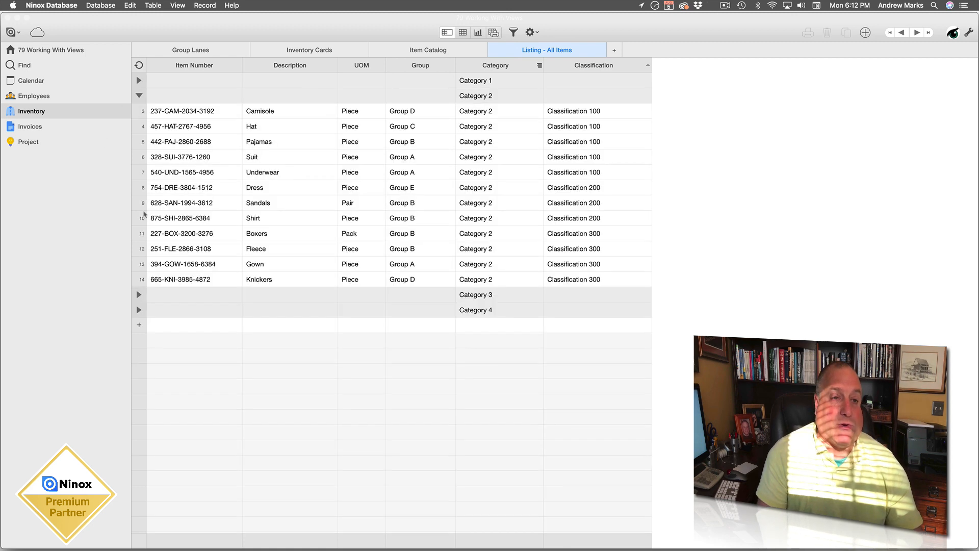
left_click(138, 295)
left_click(138, 81)
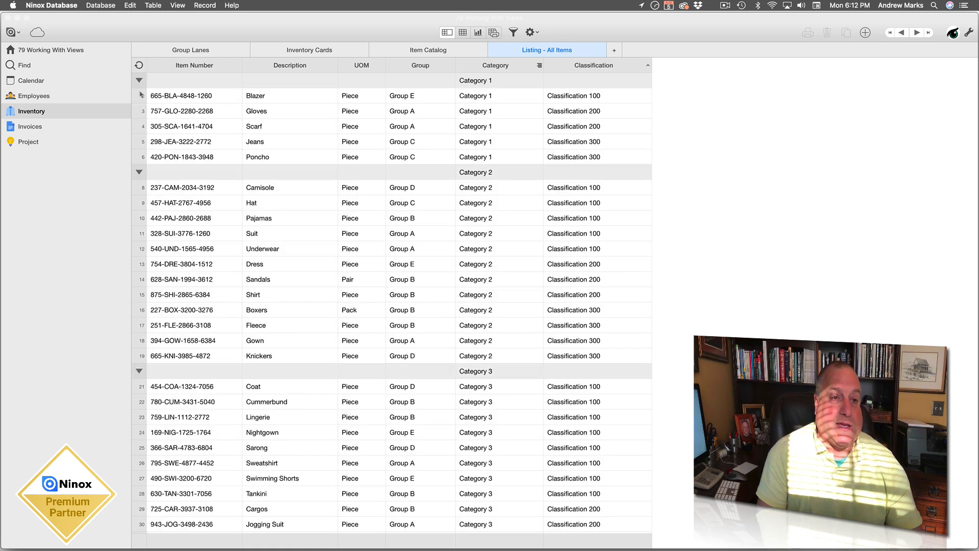
left_click(138, 172)
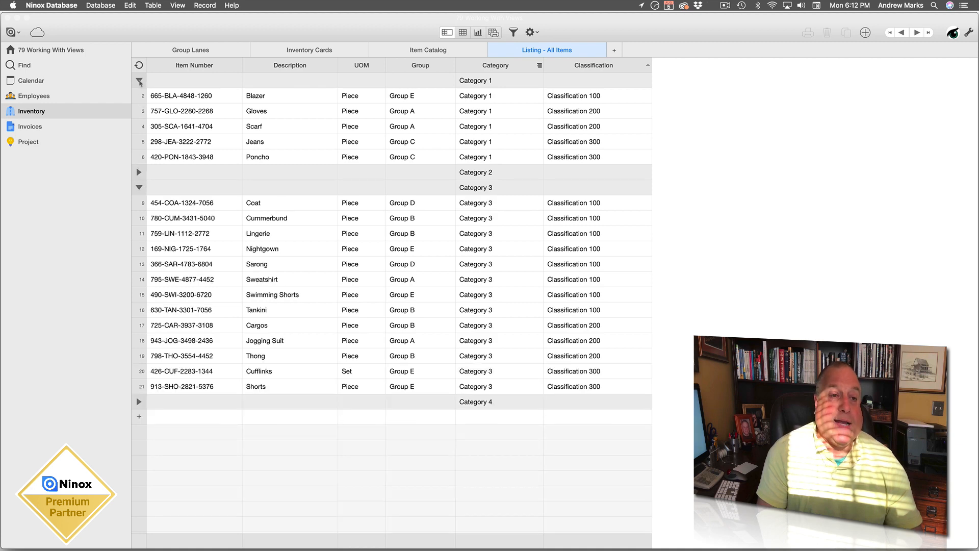
left_click(138, 80)
left_click(138, 111)
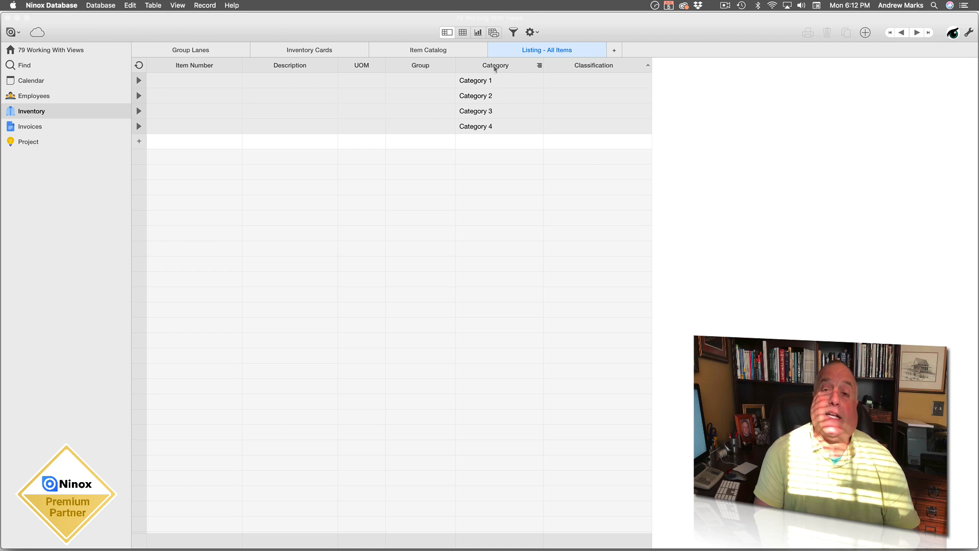
- Sort the Classification column in descending order within the groups and expand Category 1, 2 and 3 to check the order
left_click(582, 67)
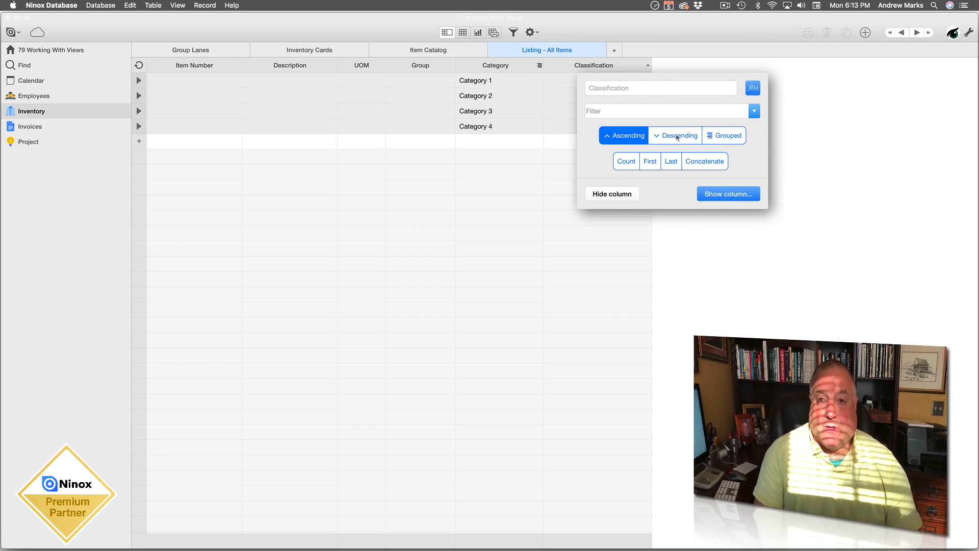
left_click(677, 137)
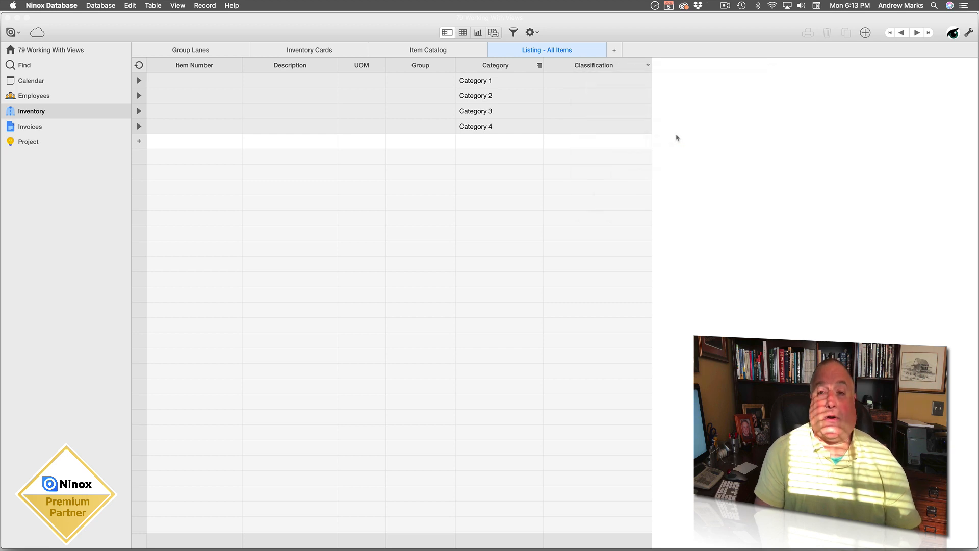
left_click(479, 82)
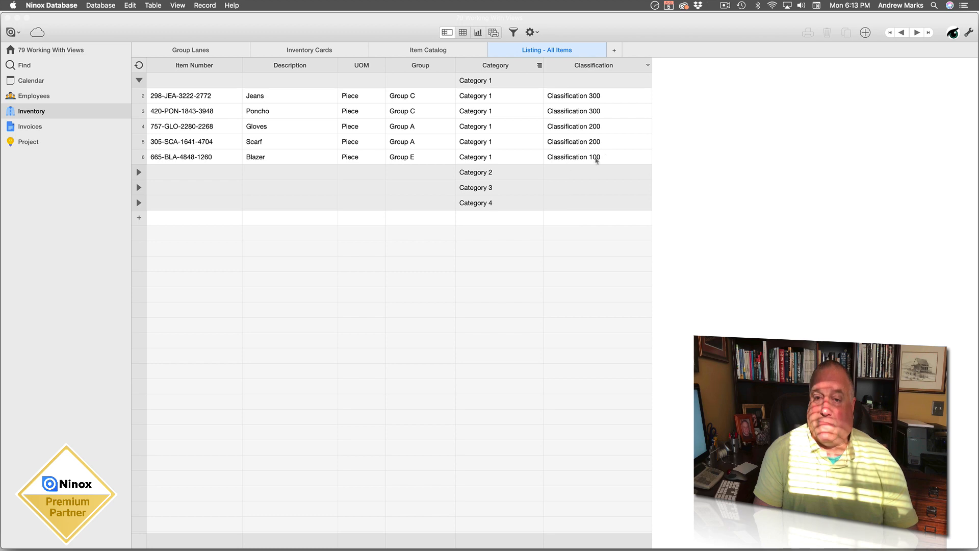
left_click(505, 176)
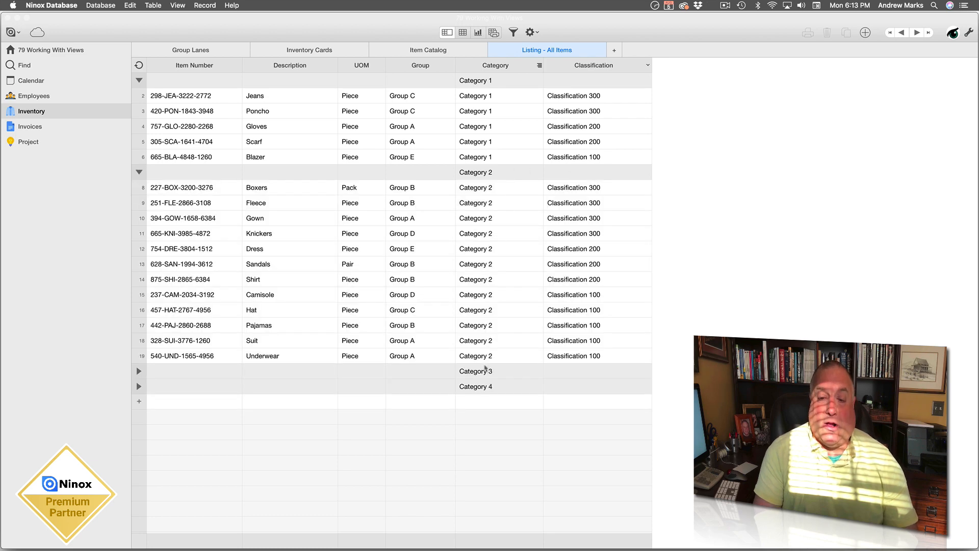
left_click(480, 376)
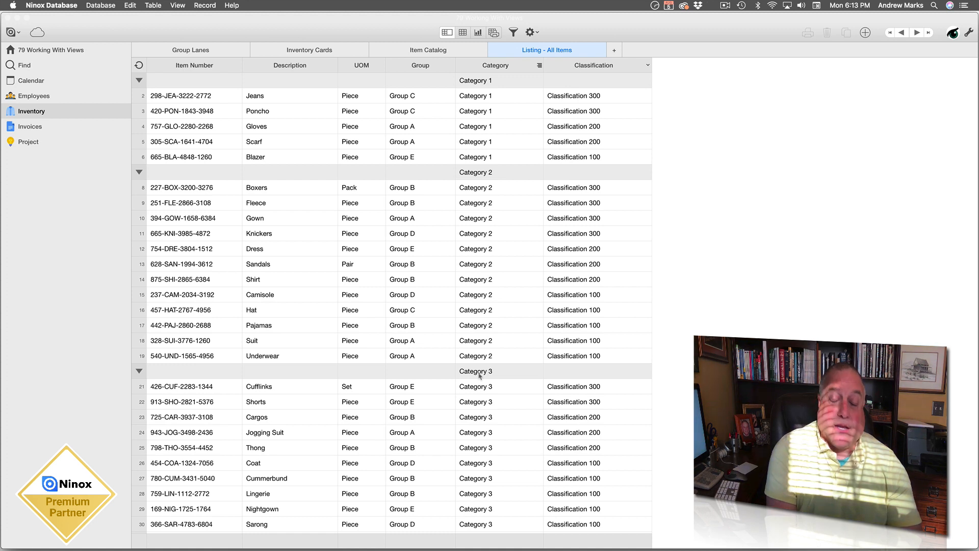
- Collapse every category group at once so that only the four group headings are listed
left_click(480, 376, "alt")
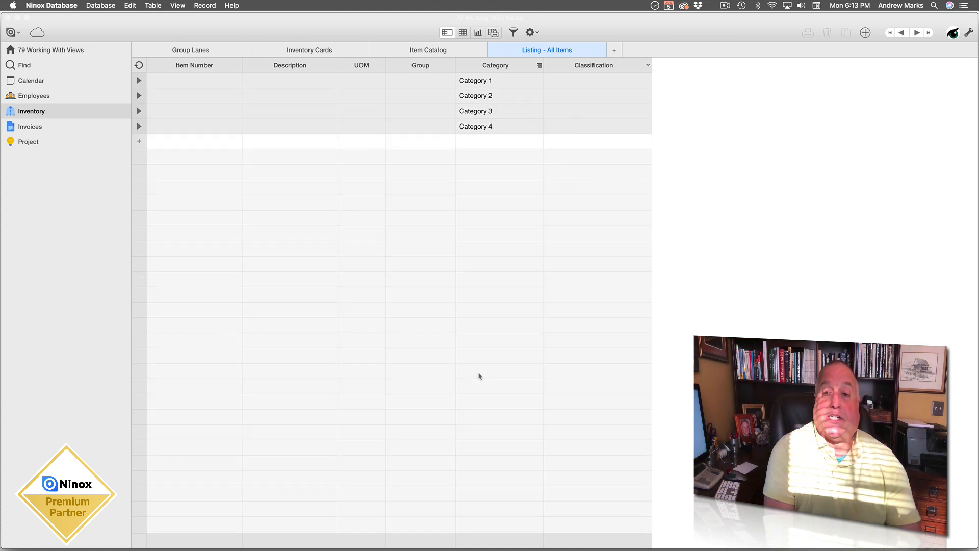
left_click(498, 84)
left_click(496, 85)
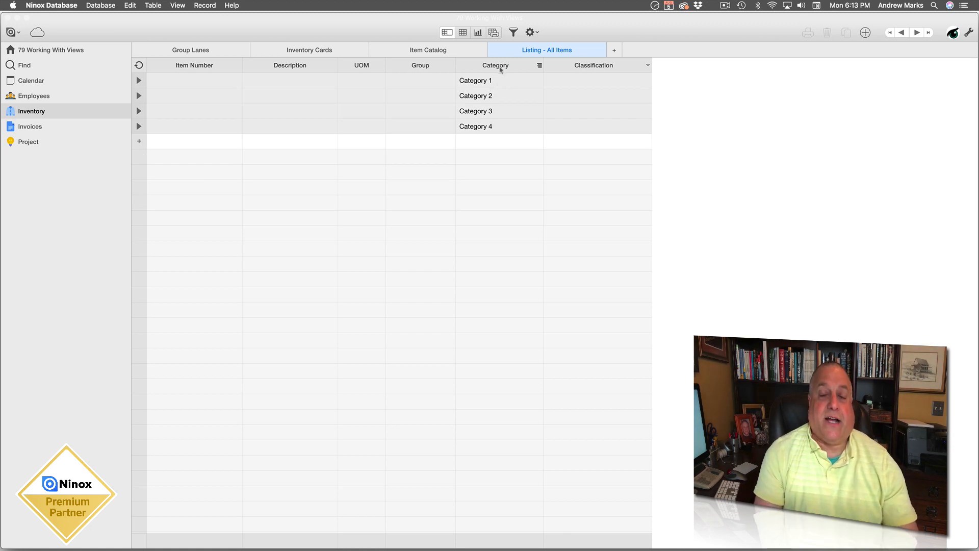
- Move the Category, Group and Classification columns to the front of the listing, in that order
left_click_drag(501, 68, 180, 78)
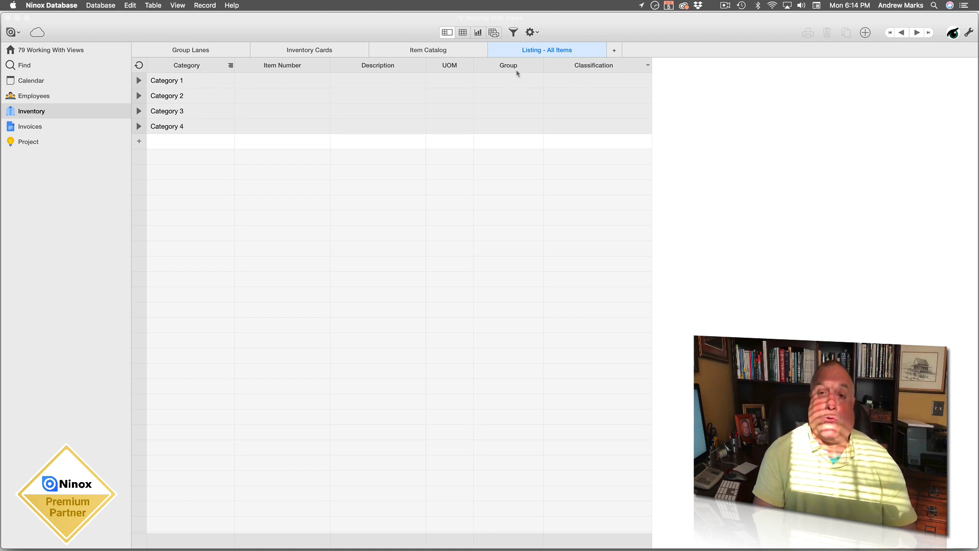
left_click_drag(517, 73, 263, 79)
left_click_drag(592, 65, 335, 78)
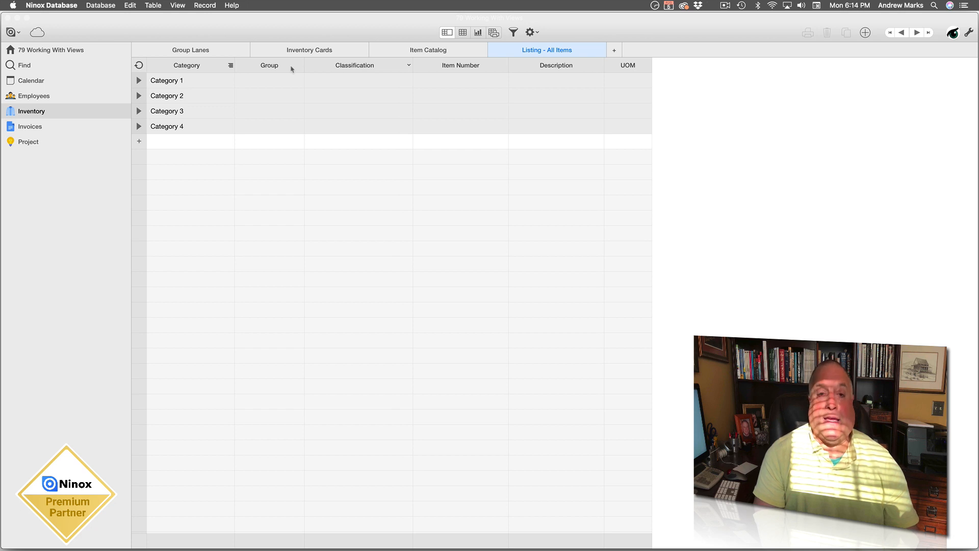
- Reposition the Group column directly after Classification and the Description column after UOM
left_click_drag(292, 69, 403, 76)
left_click_drag(519, 73, 623, 72)
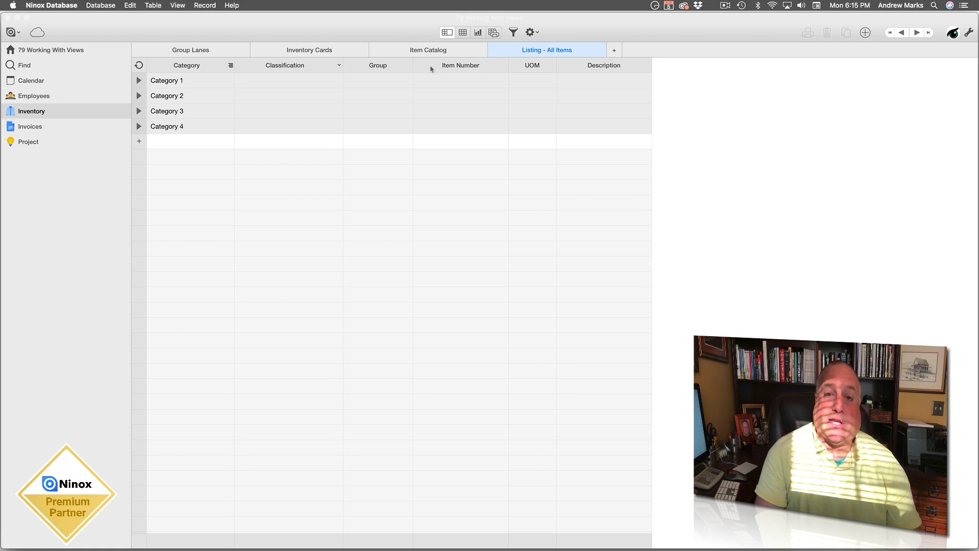
- Move the Item Number column directly after Category, and view the Inventory Cards before returning to the Listing - All Items view
left_click_drag(431, 69, 254, 72)
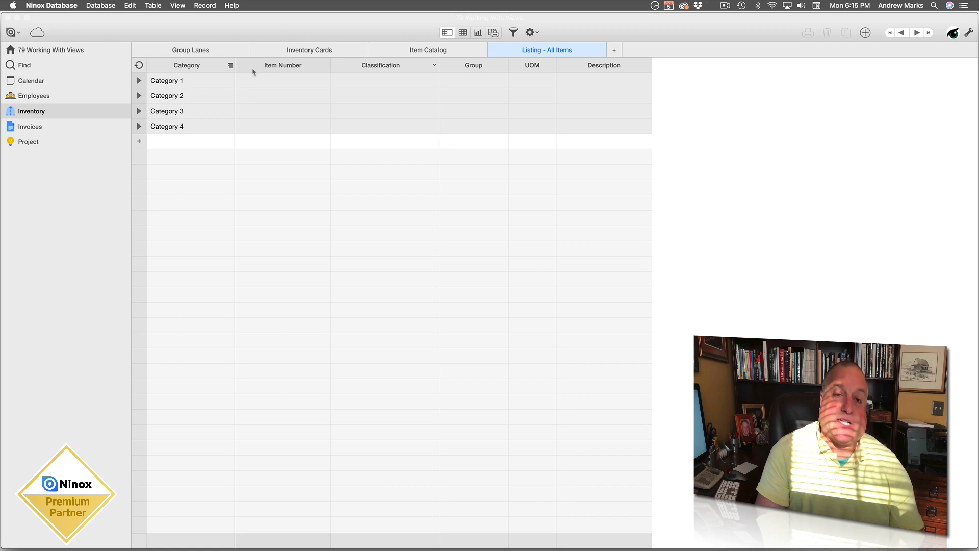
left_click_drag(254, 72, 254, 72)
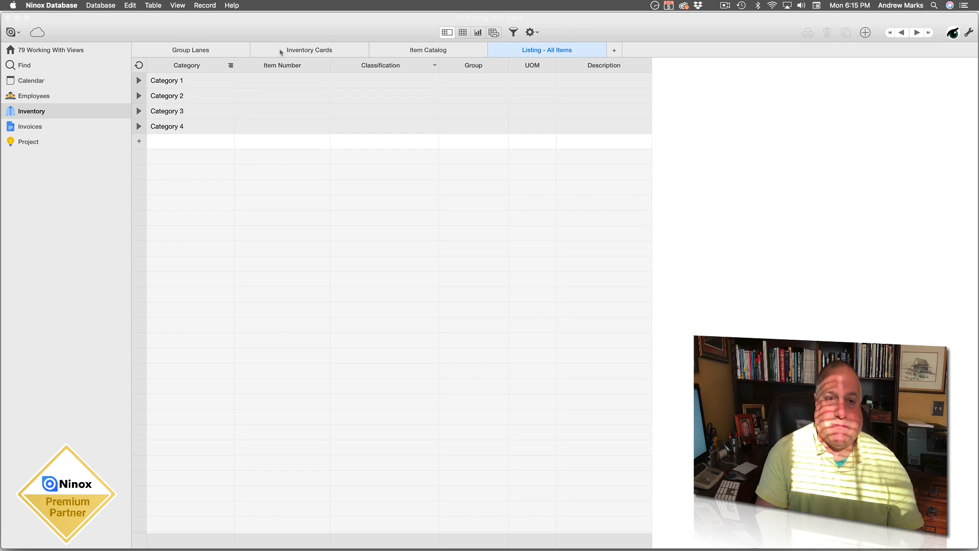
left_click(311, 54)
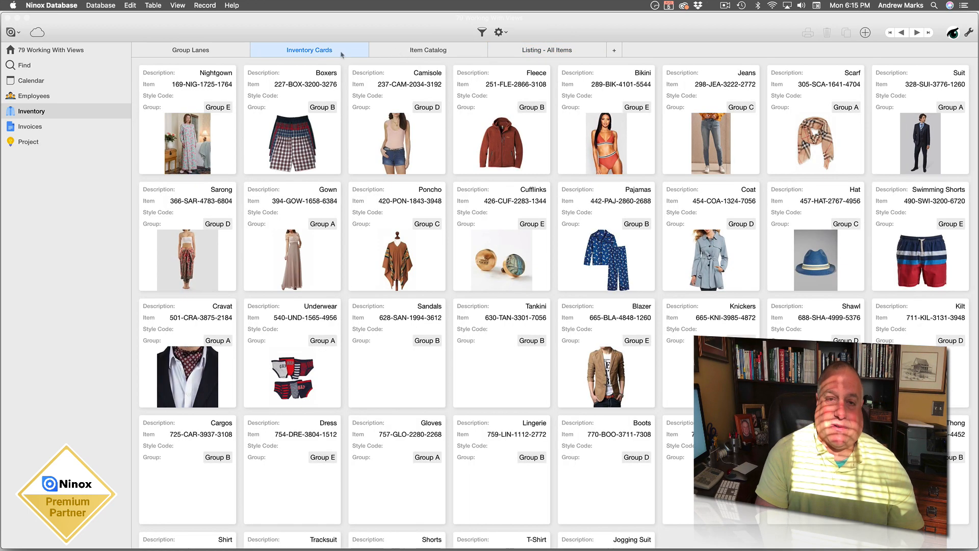
left_click(512, 53)
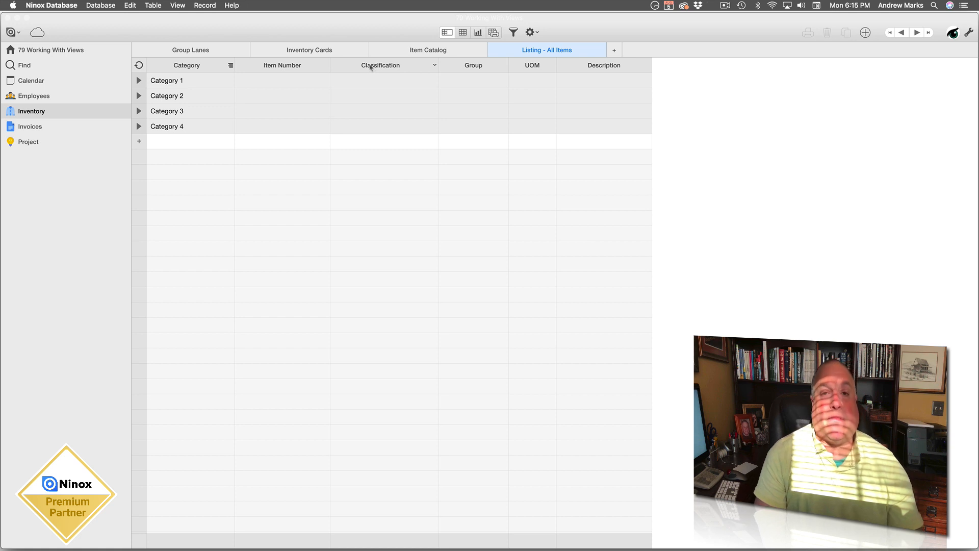
- Rearrange the columns, switching on edit mode partway, to the order Category, Description, Item Number, Classification, UOM, Group
left_click_drag(363, 67, 482, 72)
left_click_drag(584, 69, 346, 64)
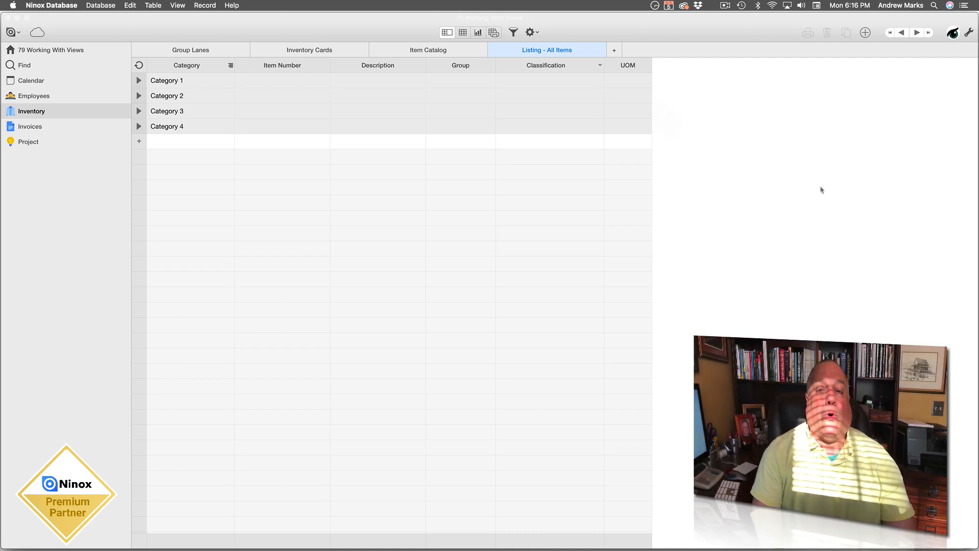
left_click(969, 33)
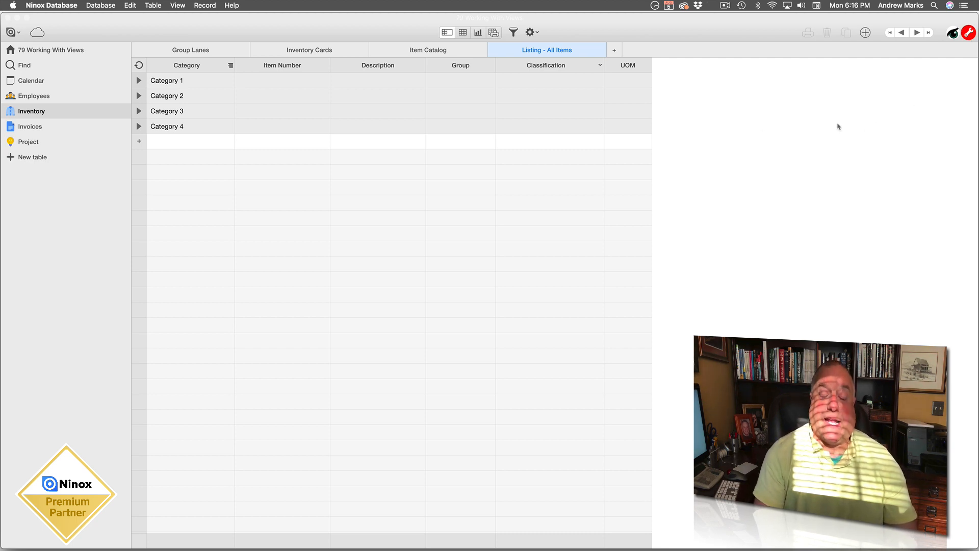
left_click_drag(399, 64, 261, 68)
left_click_drag(459, 67, 648, 77)
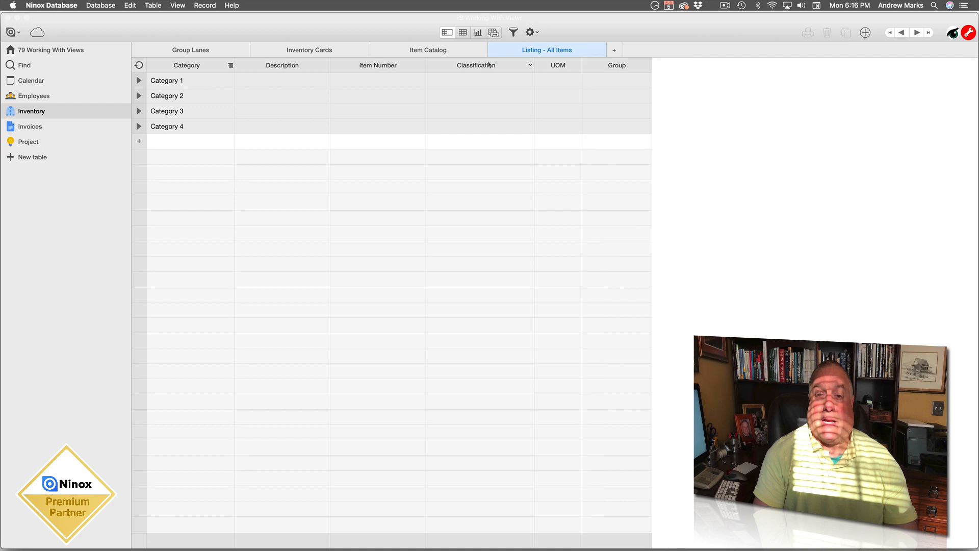
- Sort the Item Number column in ascending order and group the listing by Classification, placed as the first column
left_click(363, 67)
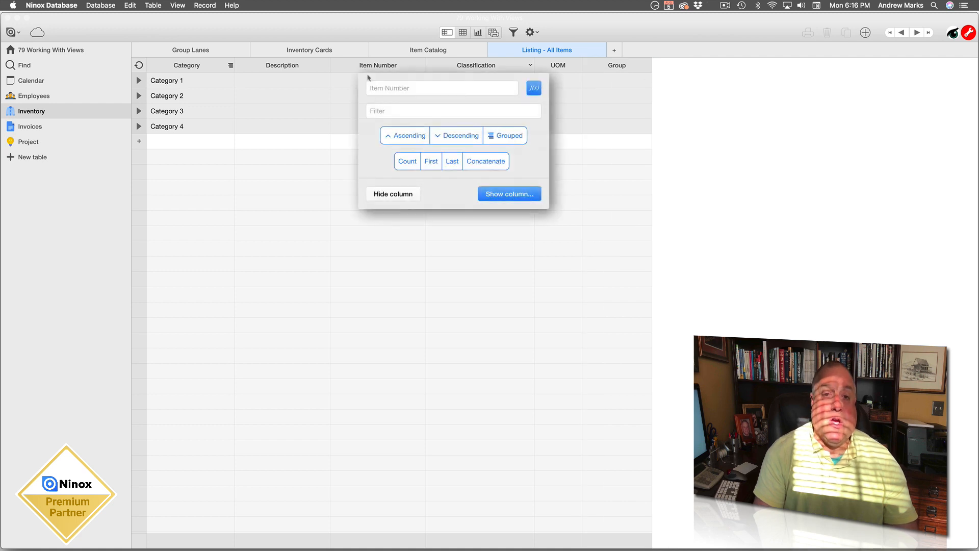
left_click(394, 136)
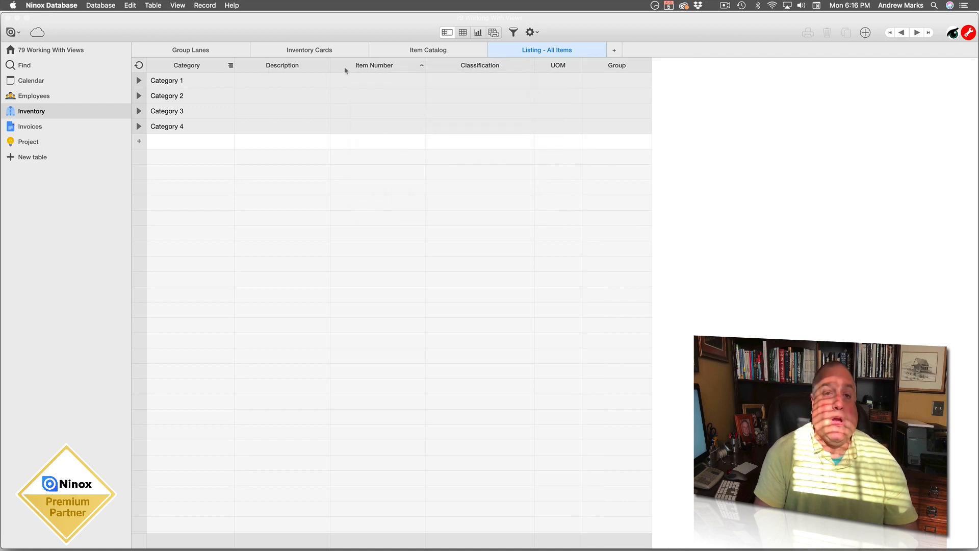
left_click(440, 71)
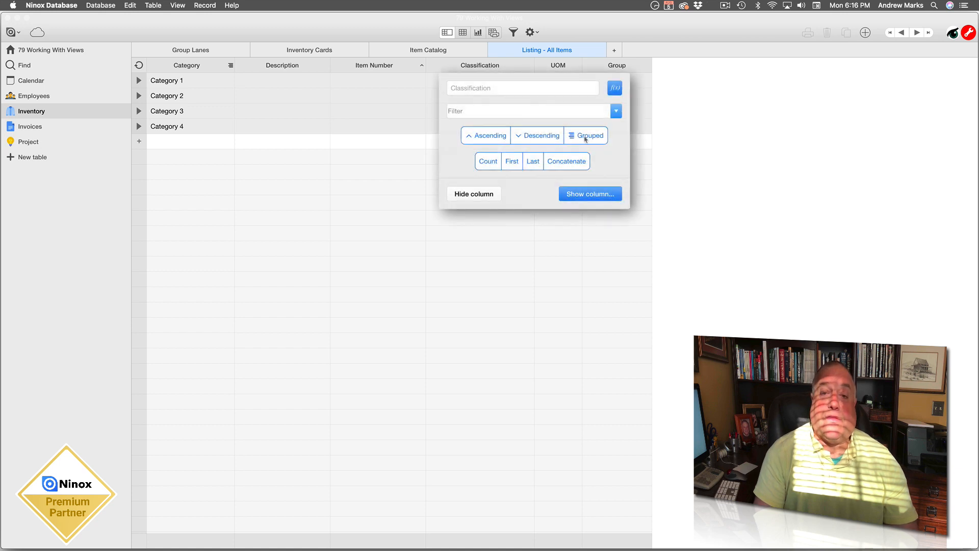
left_click(586, 135)
left_click_drag(461, 66, 171, 60)
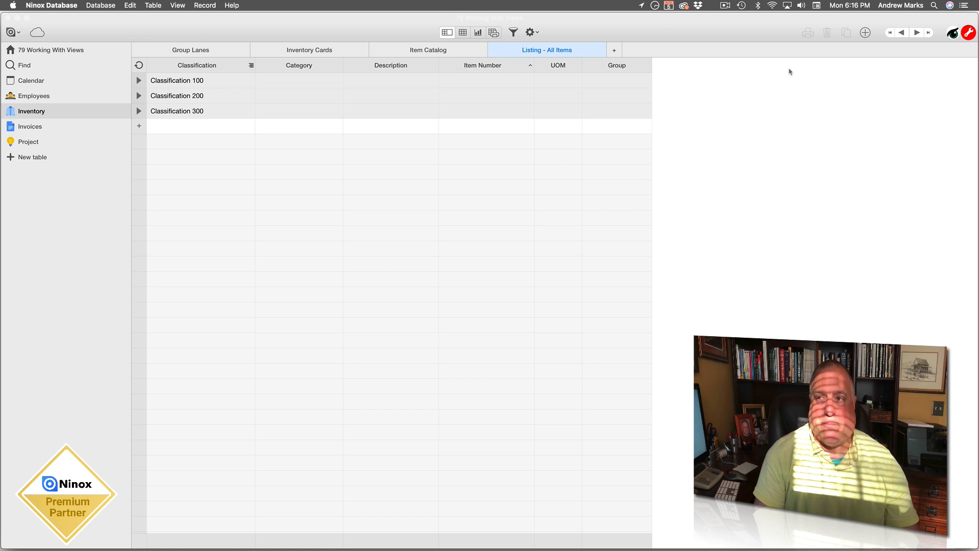
- Switch off edit mode and rearrange the columns to Classification, Group, Description, Category, UOM, Item Number
left_click(969, 33)
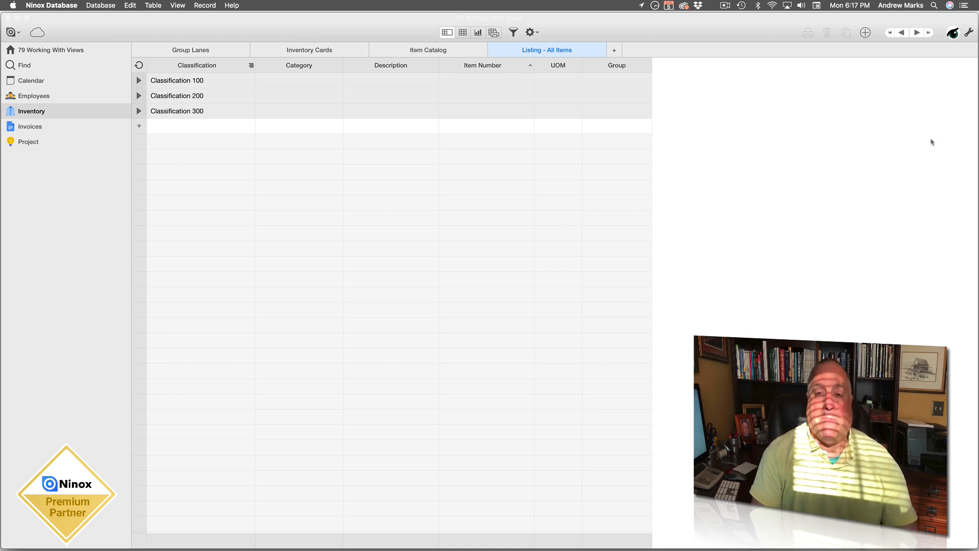
left_click_drag(406, 66, 324, 77)
left_click_drag(481, 66, 636, 76)
left_click_drag(524, 68, 284, 61)
- Sort the Group column in descending order, and view the Group Lanes before returning to the Listing - All Items view
left_click(285, 64)
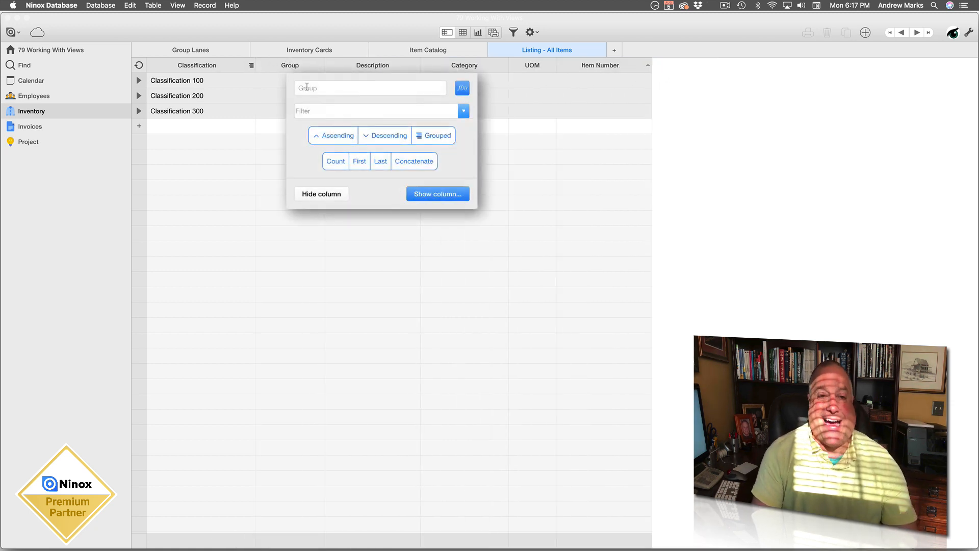
left_click(371, 137)
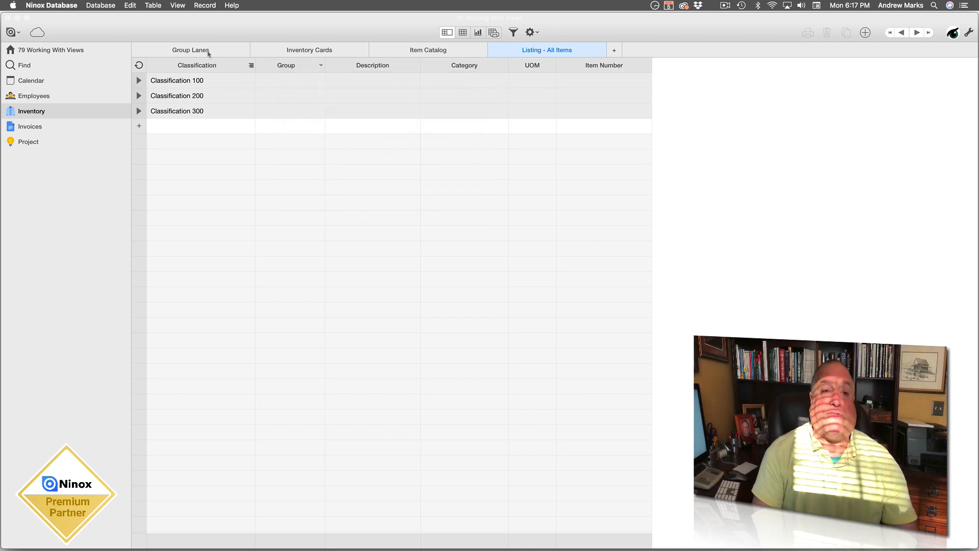
left_click(208, 51)
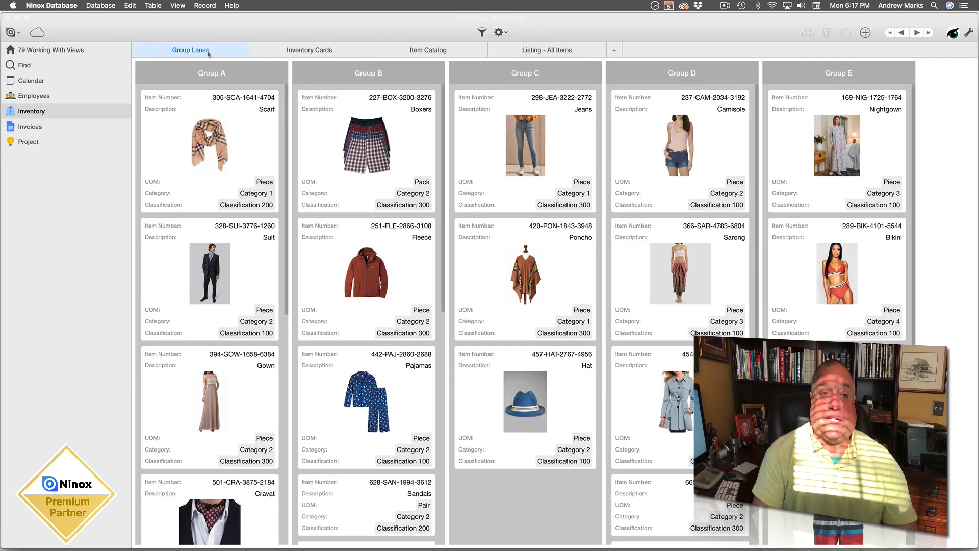
left_click(518, 51)
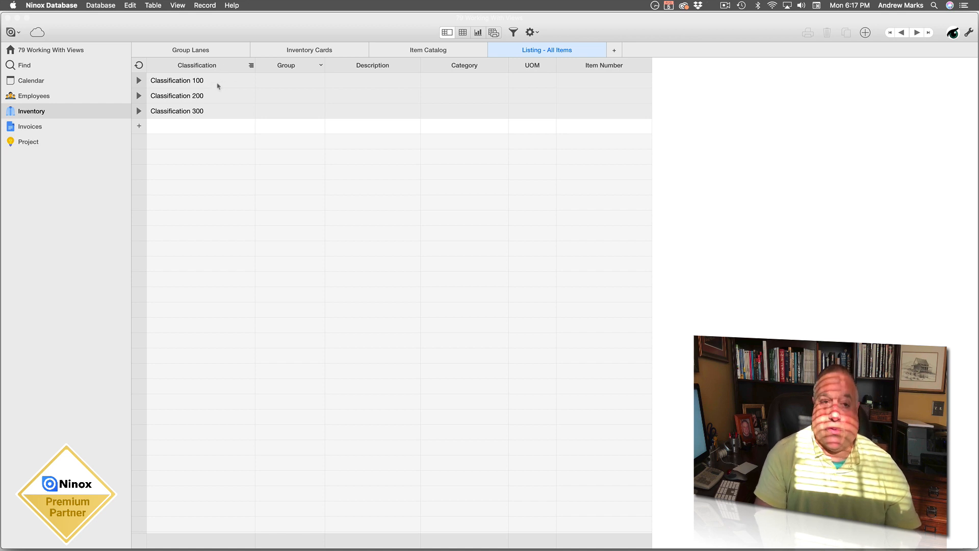
- Add a Count summary to the Group column of the listing
left_click(288, 66)
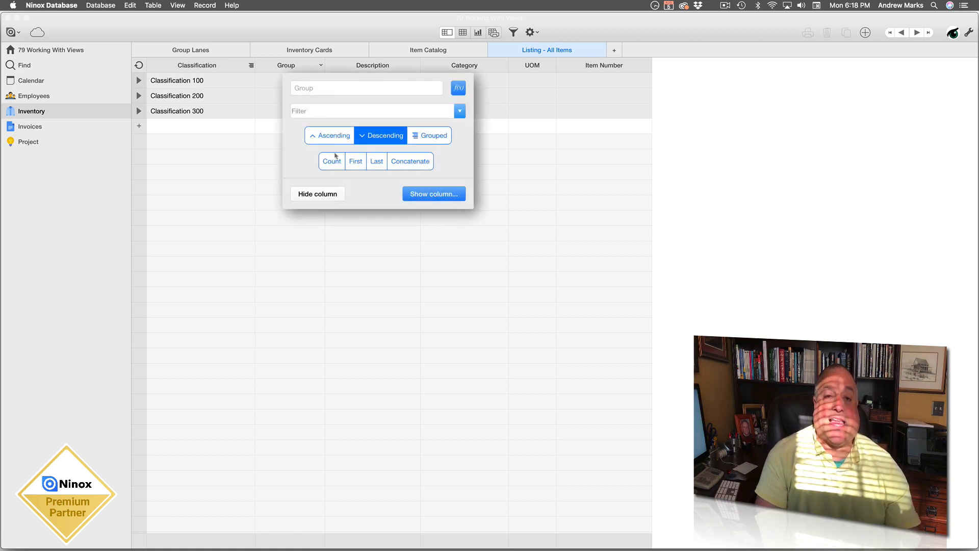
left_click(278, 68)
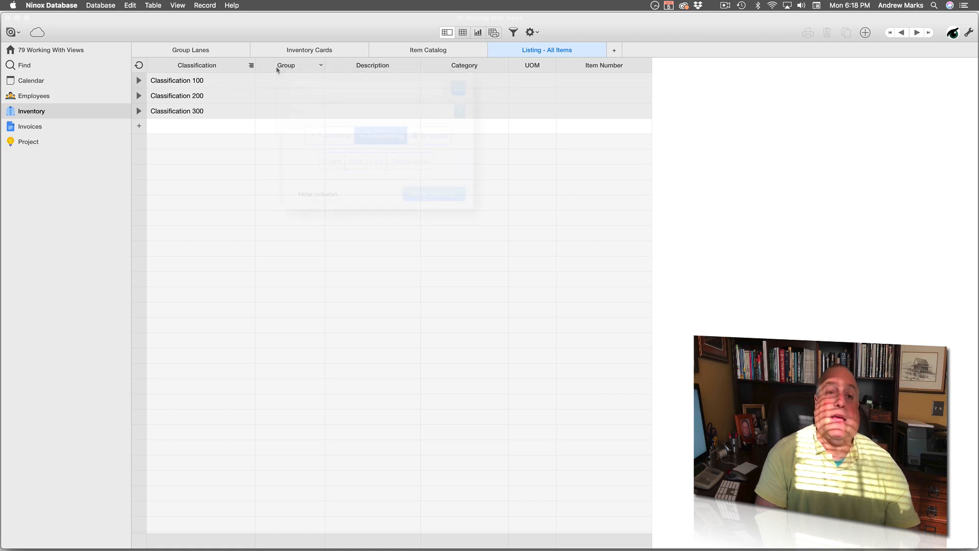
left_click(277, 69)
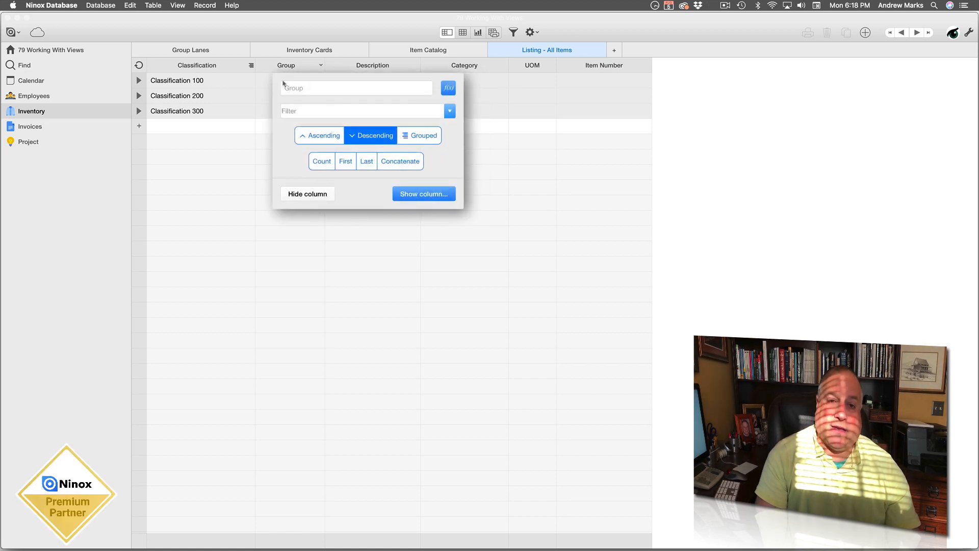
left_click(321, 162)
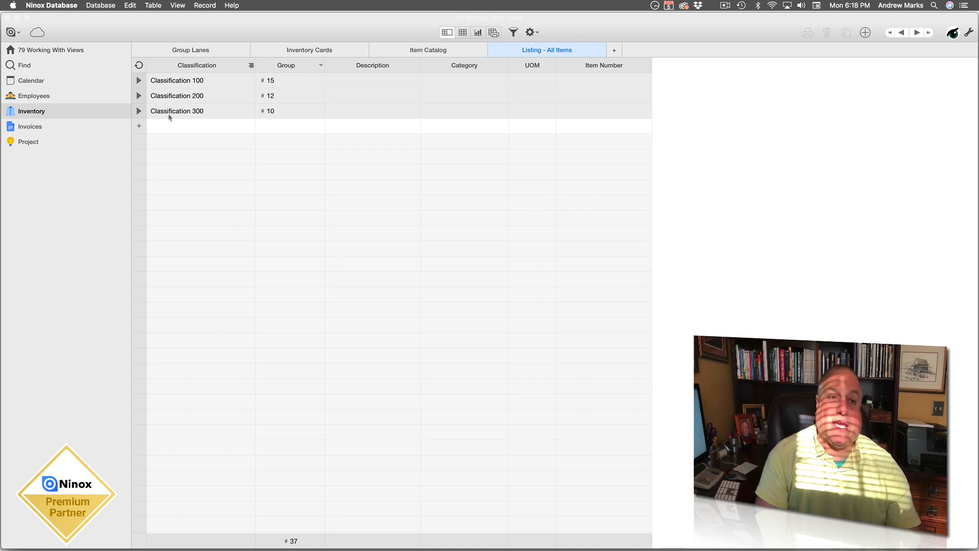
- Expand and collapse Classification 100 and Classification 200 in turn, and expand Classification 300, to examine the items behind each count
left_click(139, 81)
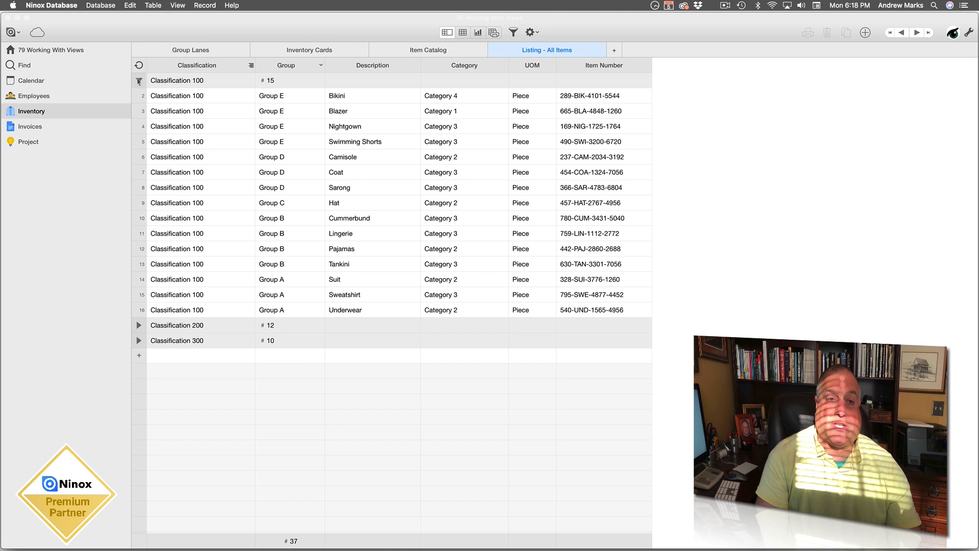
left_click(139, 80)
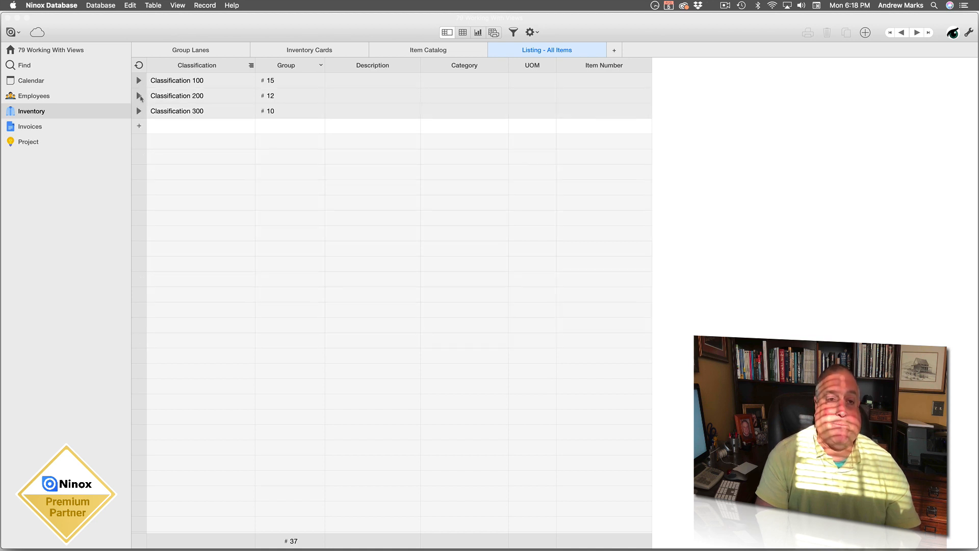
left_click(139, 96)
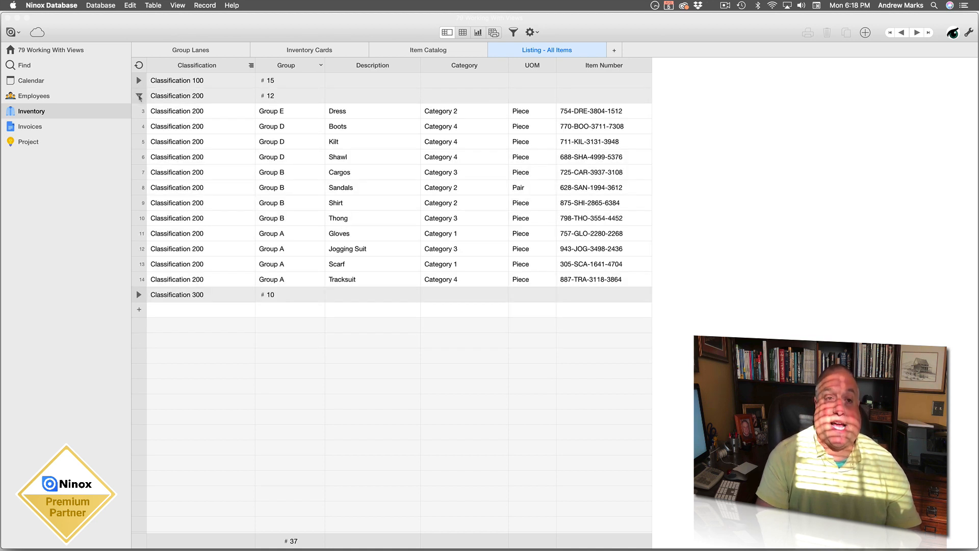
left_click(139, 97)
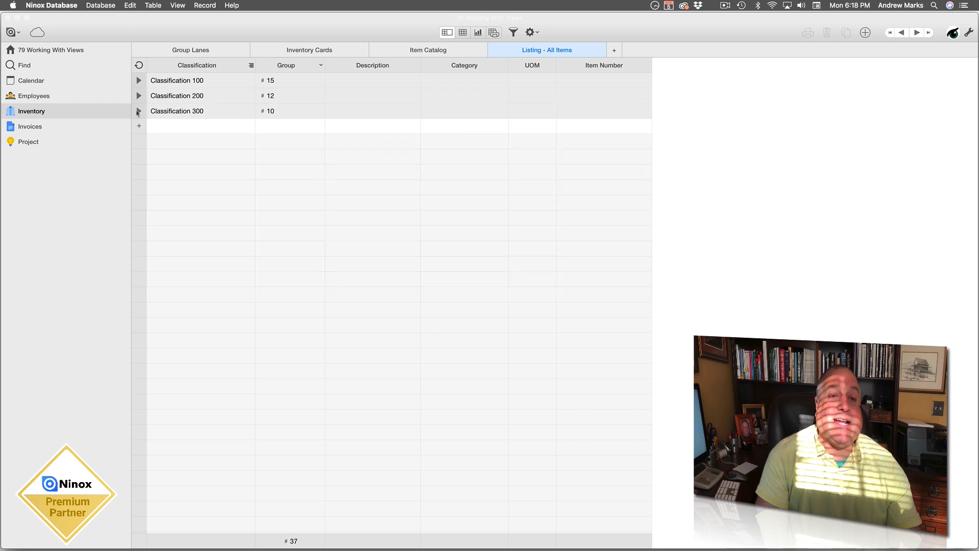
left_click(138, 112)
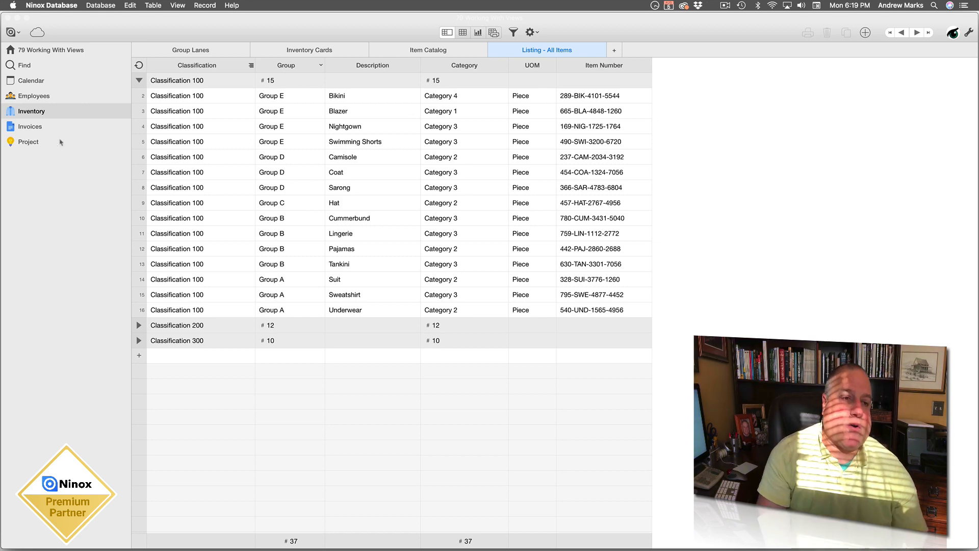
- Open the Invoices table, and bring up the new view options to review the view types without creating one
left_click(29, 129)
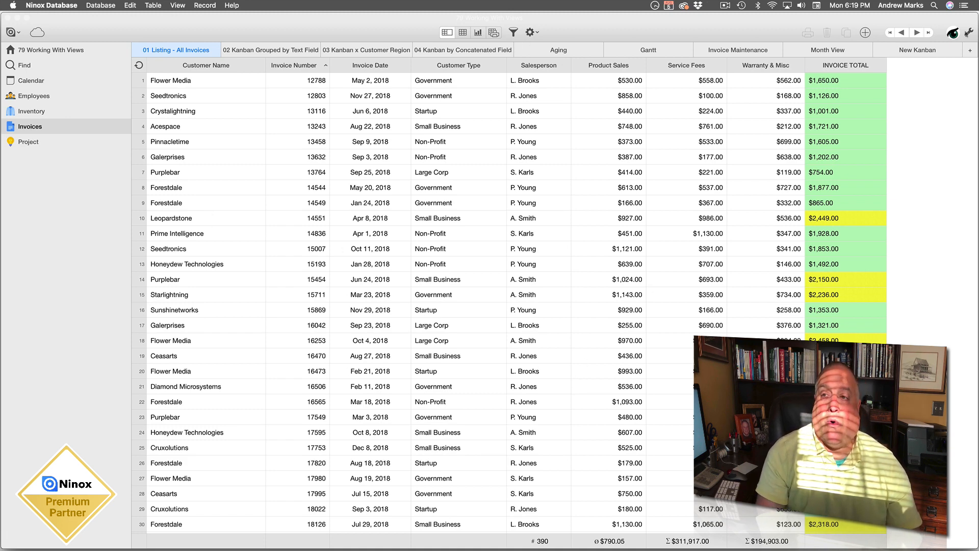
left_click(970, 51)
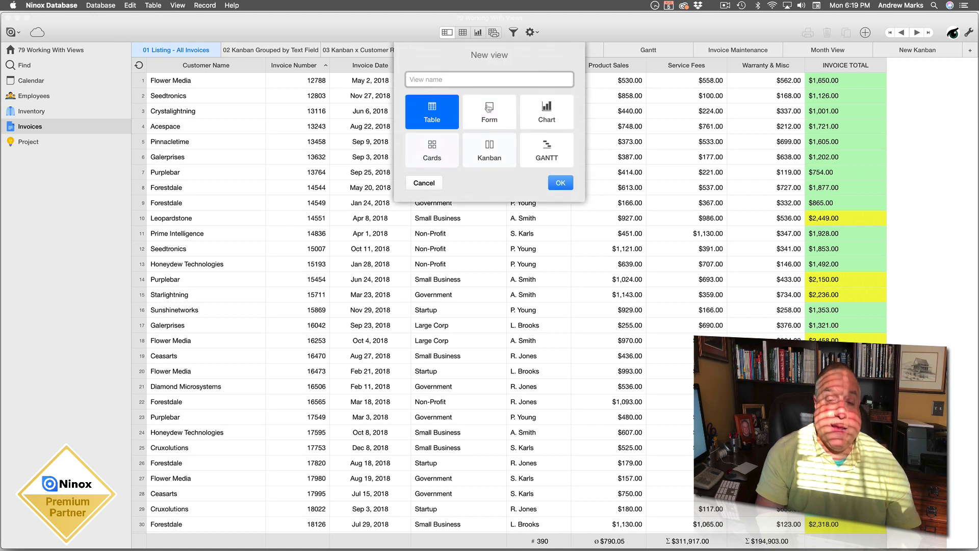
left_click(325, 141)
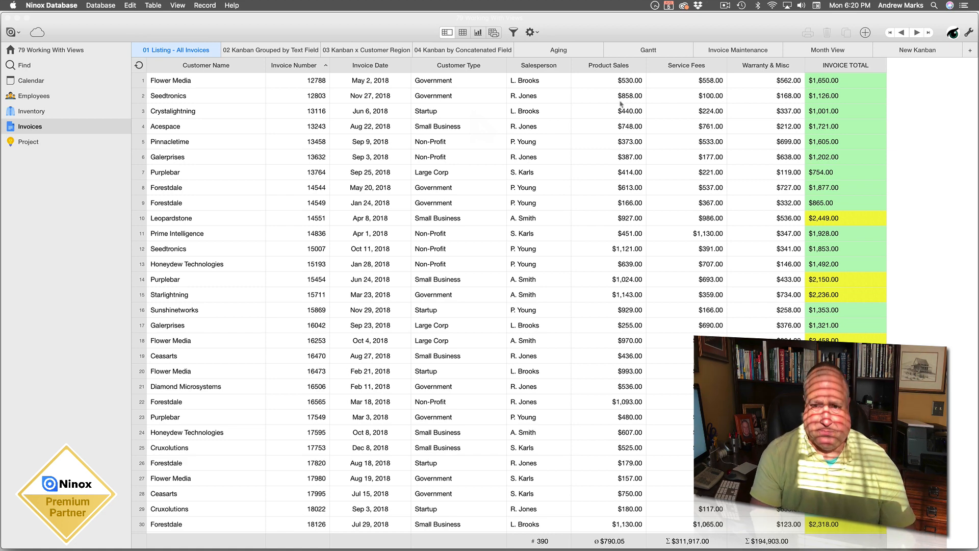
- Remove the Average summary from the Product Sales column and apply it again
left_click(608, 70)
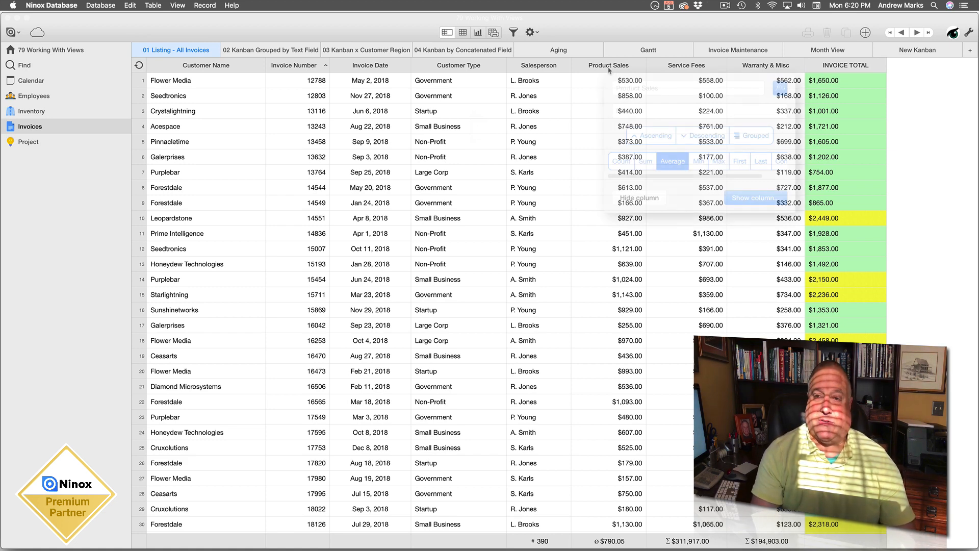
left_click(671, 163)
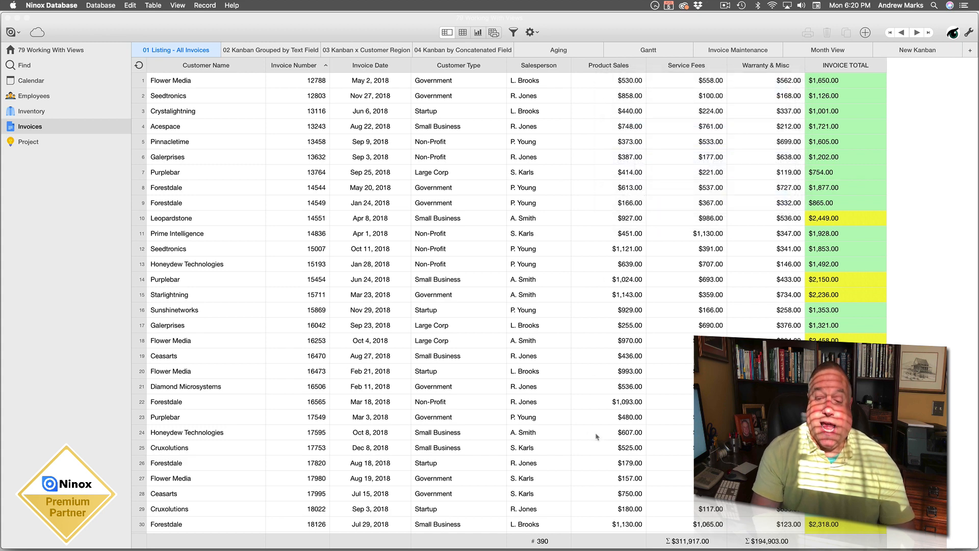
left_click(609, 70)
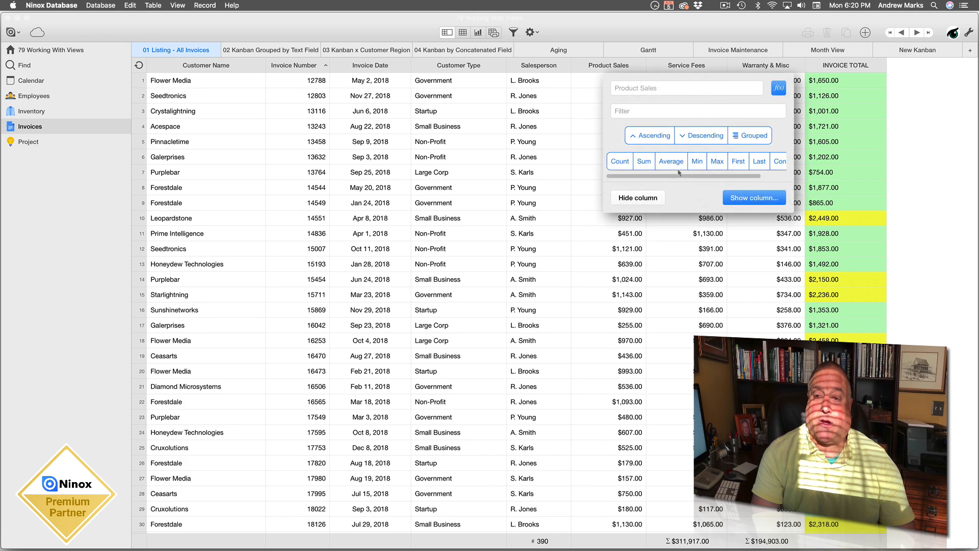
left_click(672, 162)
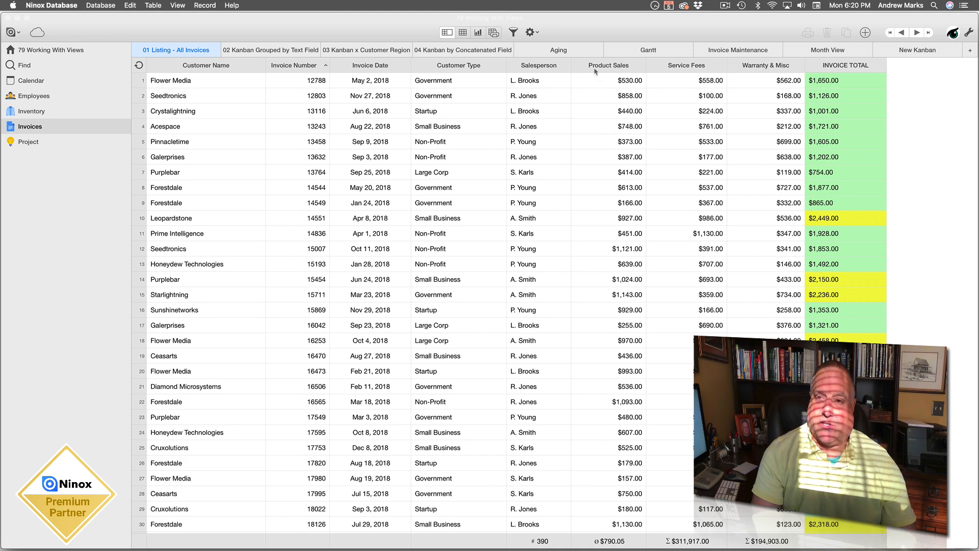
- Change the summary of the Service Fees column to Average
left_click(670, 70)
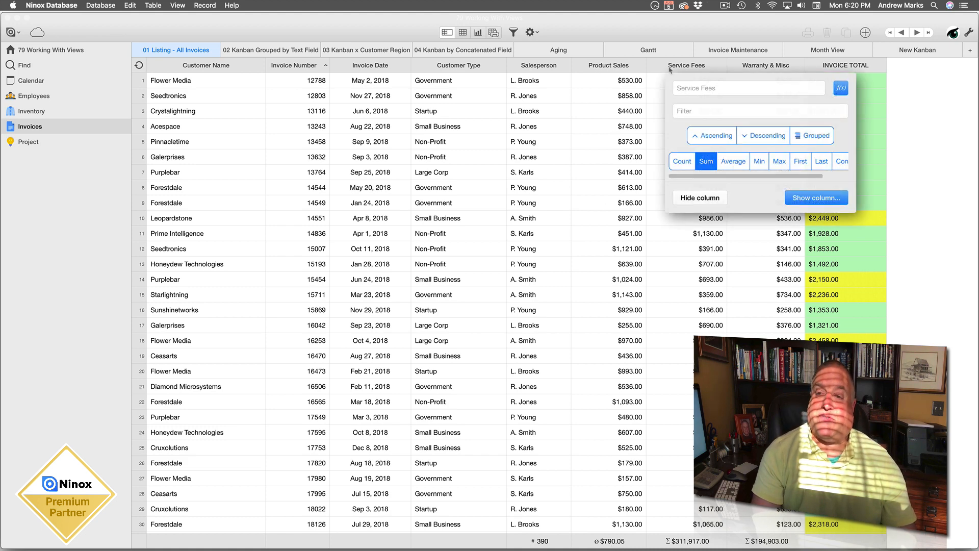
left_click(728, 160)
key("Escape")
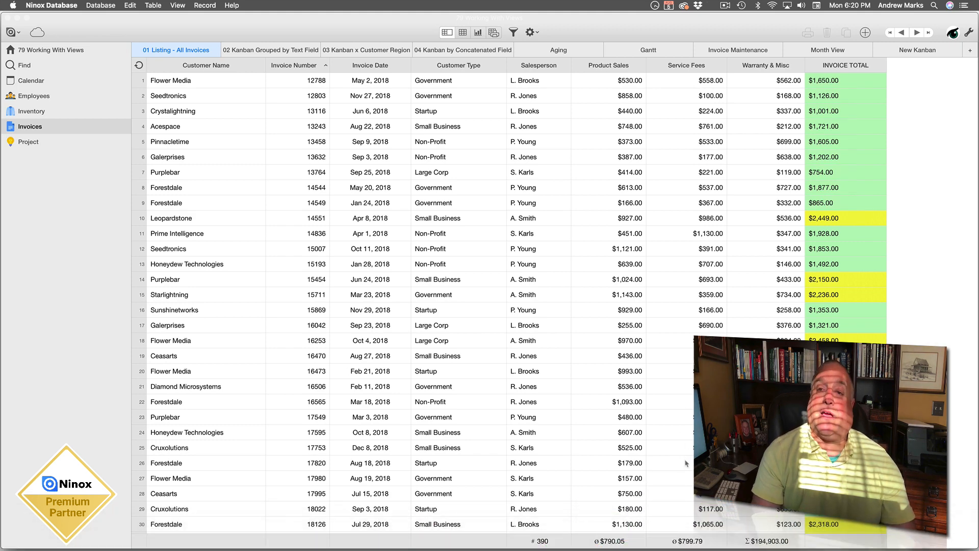
- Change the summary of the Warranty & Misc column to Average
left_click(757, 70)
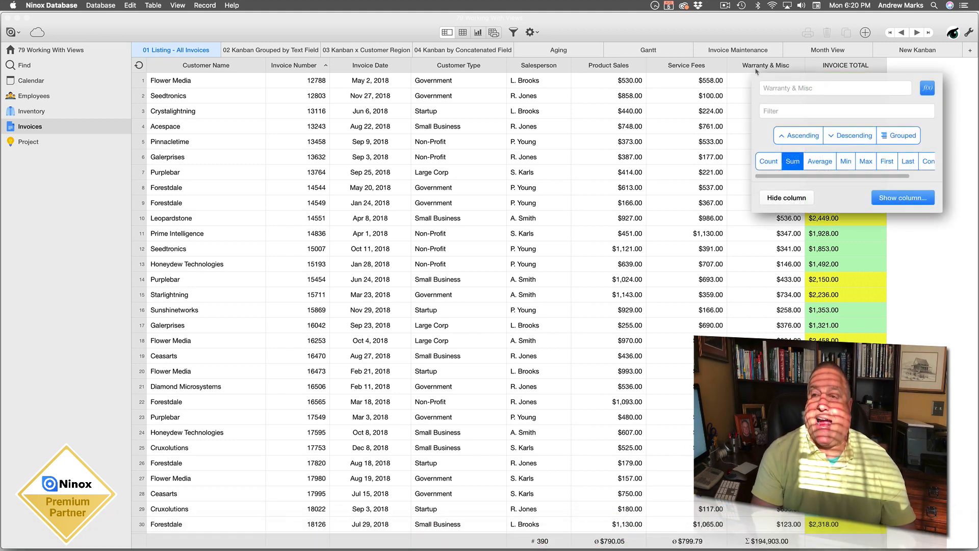
left_click(815, 163)
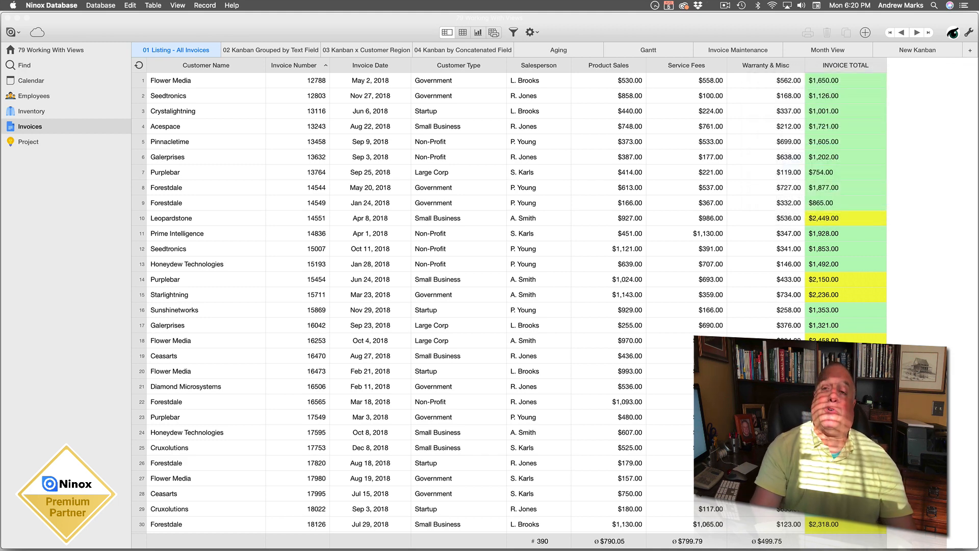
- Compare the summary options offered for the INVOICE TOTAL, Customer Type and Service Fees columns without changing any of them
left_click(829, 70)
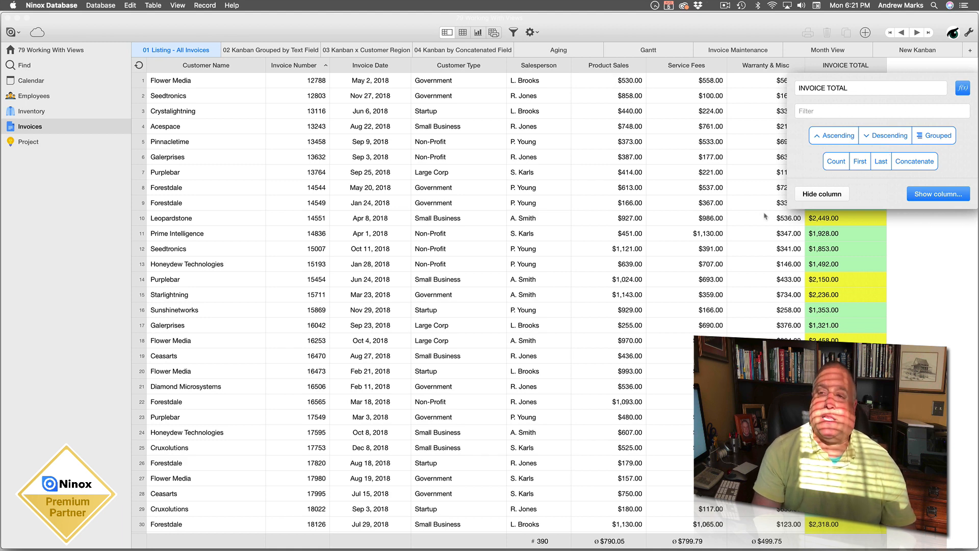
left_click(654, 197)
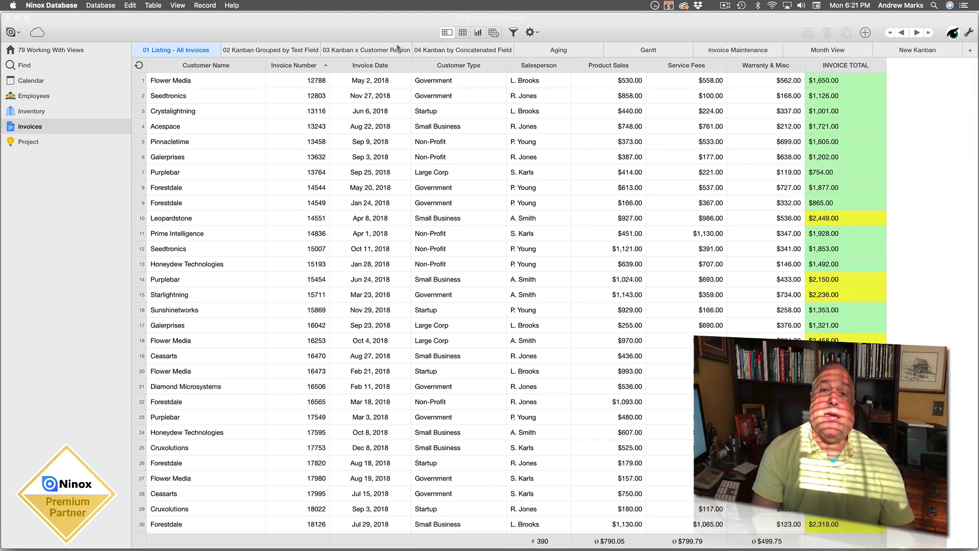
left_click(458, 68)
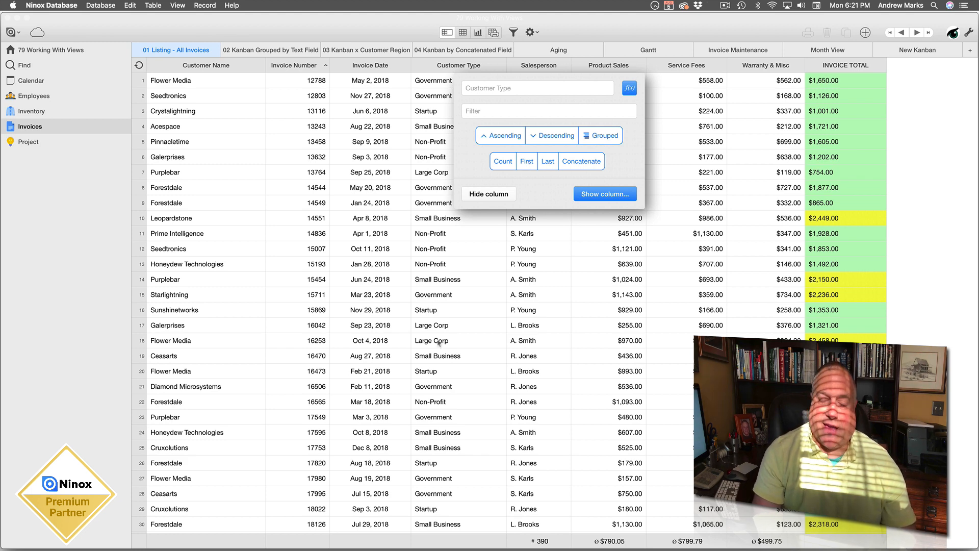
left_click(691, 66)
left_click(690, 67)
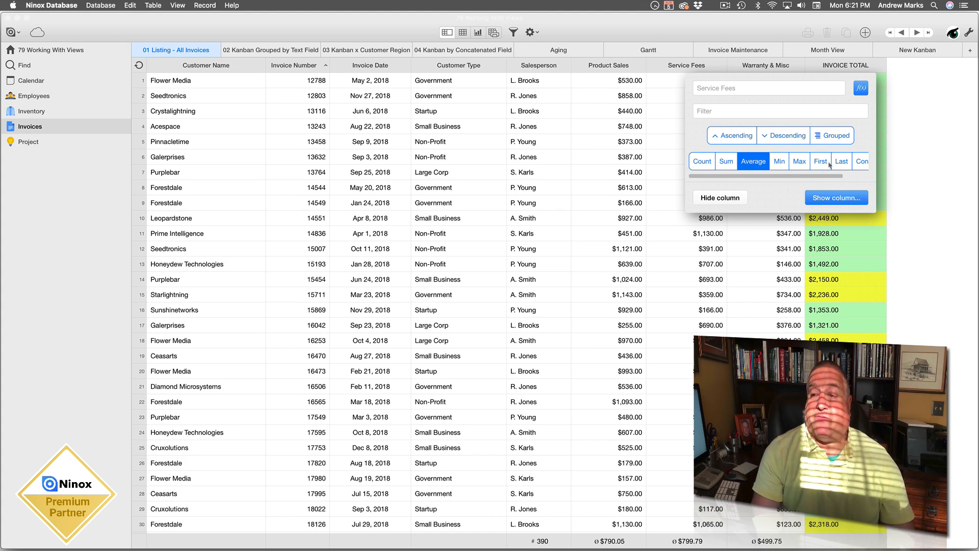
scroll(829, 165, "right", 2)
scroll(829, 165, "left", 2)
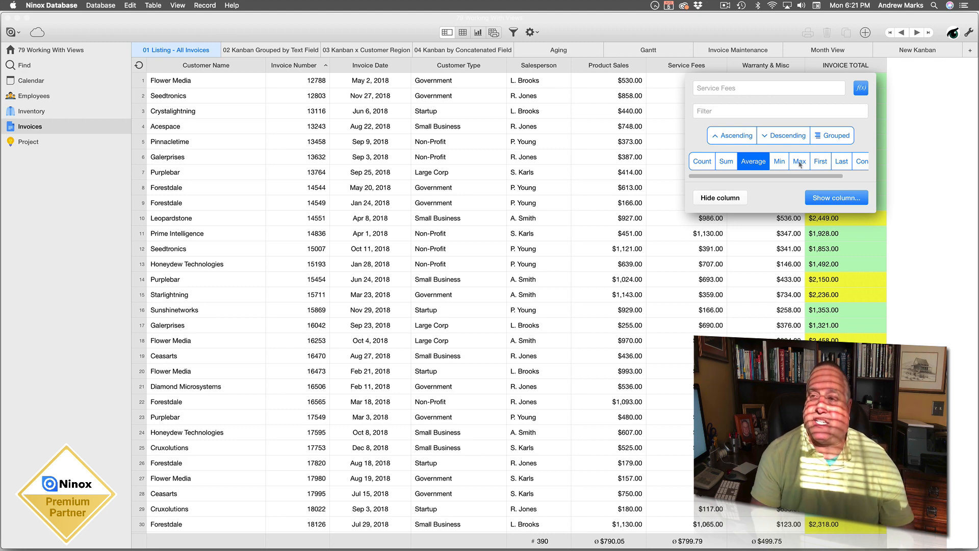
left_click(898, 139)
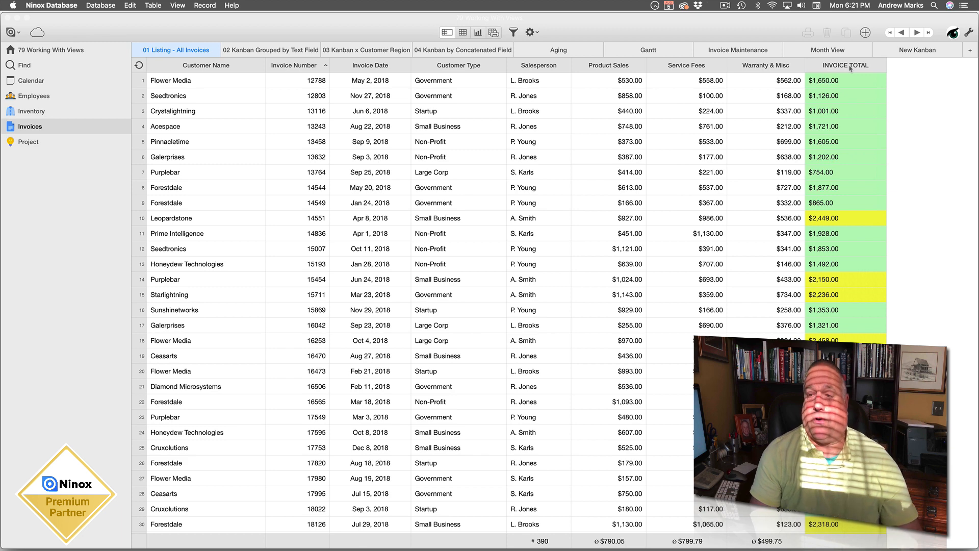
- Review the INVOICE TOTAL column's options again and check them against the summary choices of the Service Fees column
left_click(850, 68)
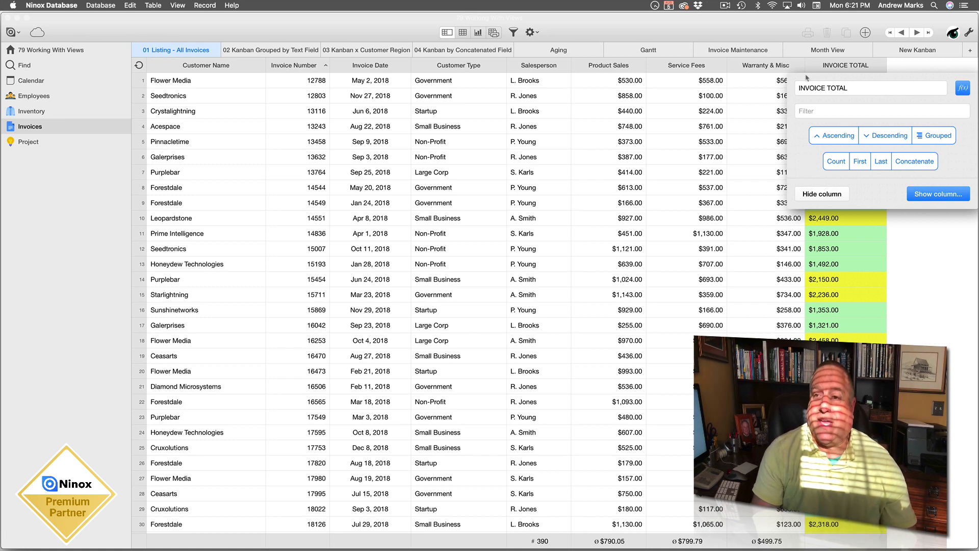
key("Escape")
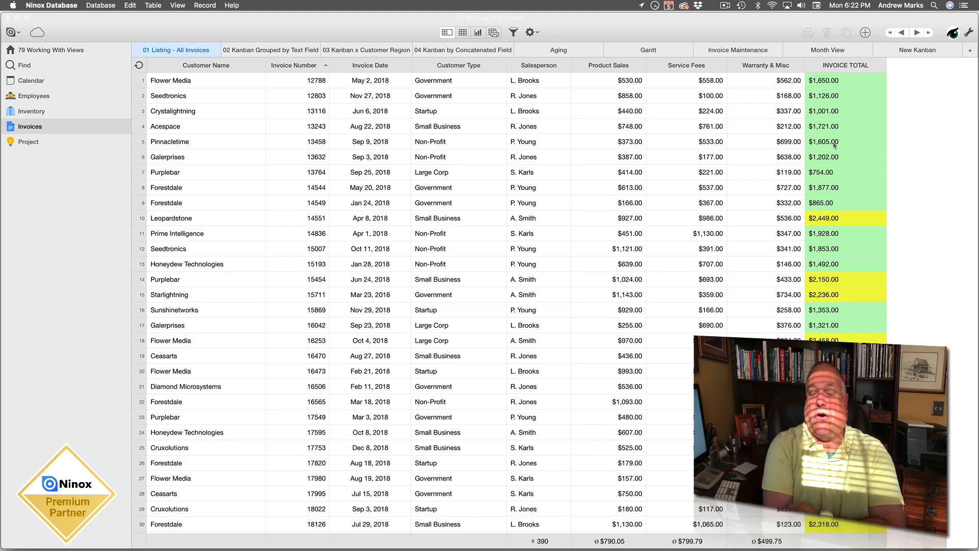
left_click(835, 144)
key("Escape")
left_click(845, 67)
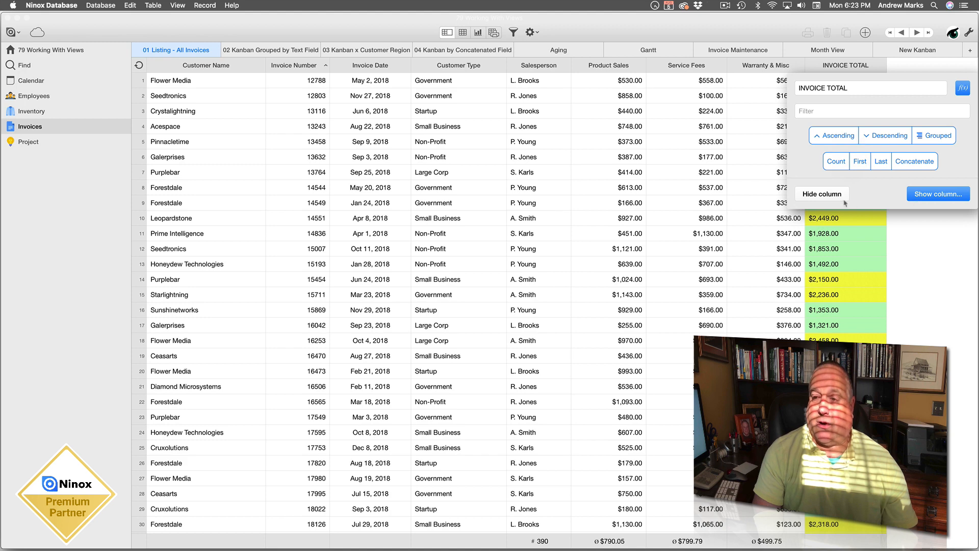
left_click(676, 70)
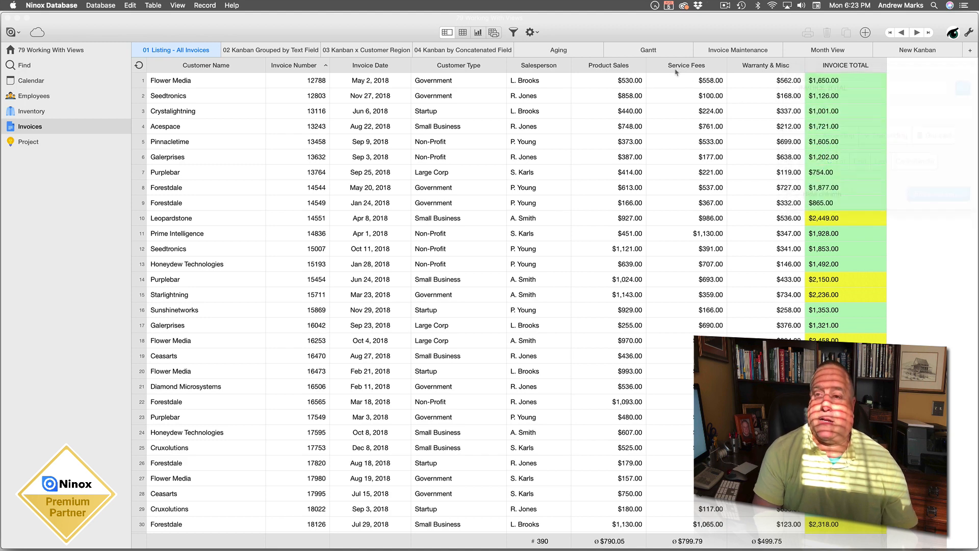
left_click(677, 69)
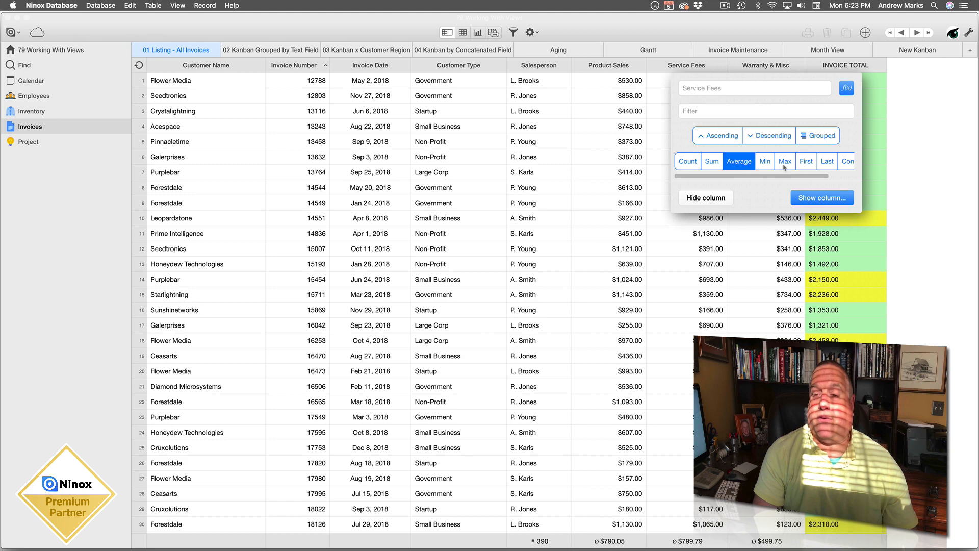
- Try the Max and Min summaries in turn on the Product Sales column
left_click(593, 69)
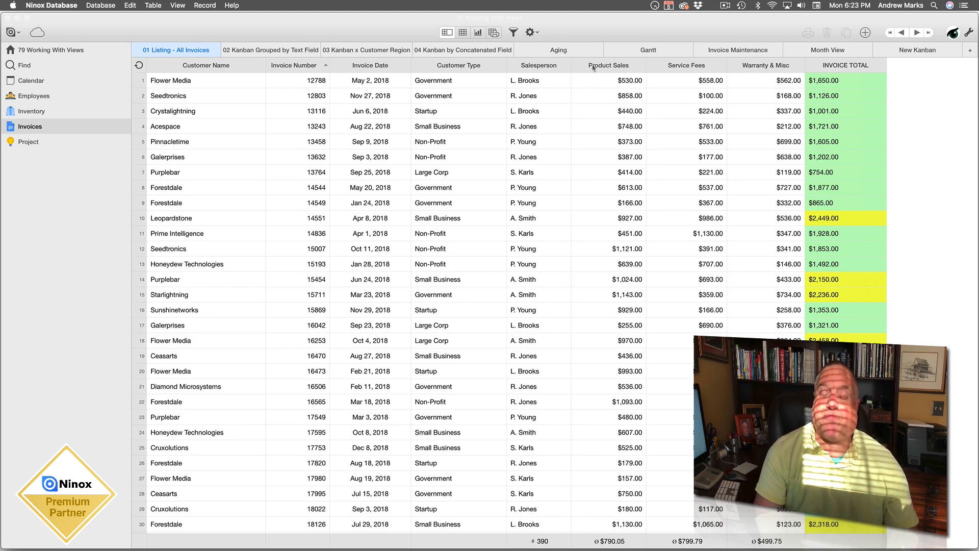
left_click(593, 68)
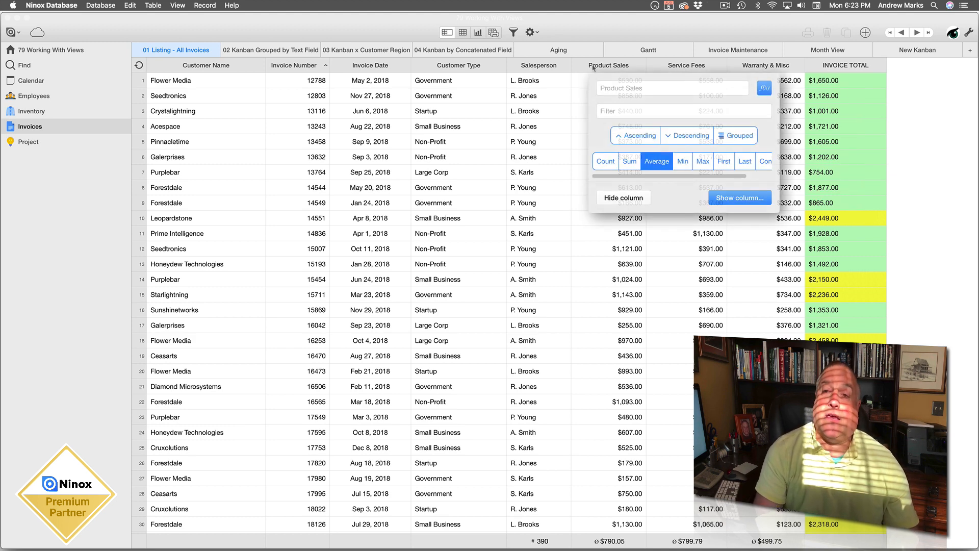
left_click(702, 164)
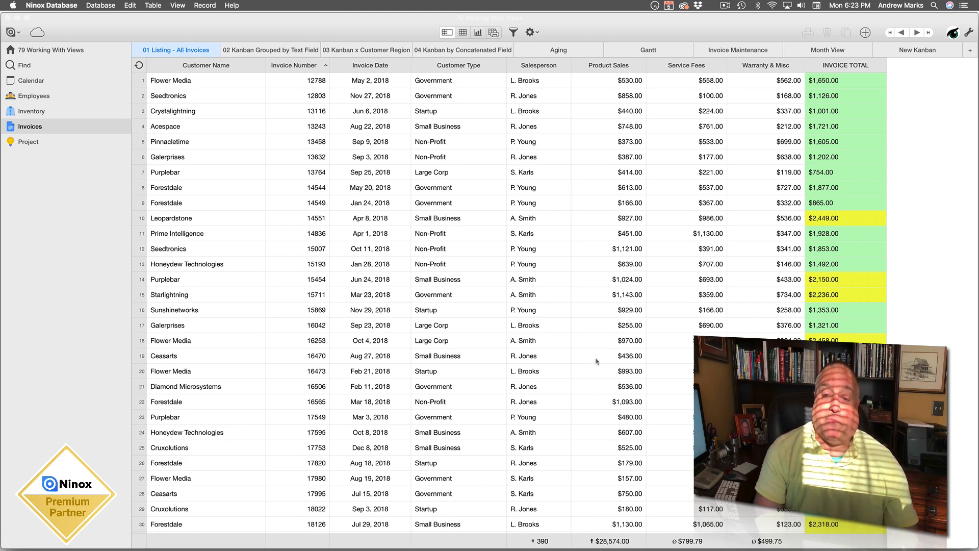
left_click(604, 66)
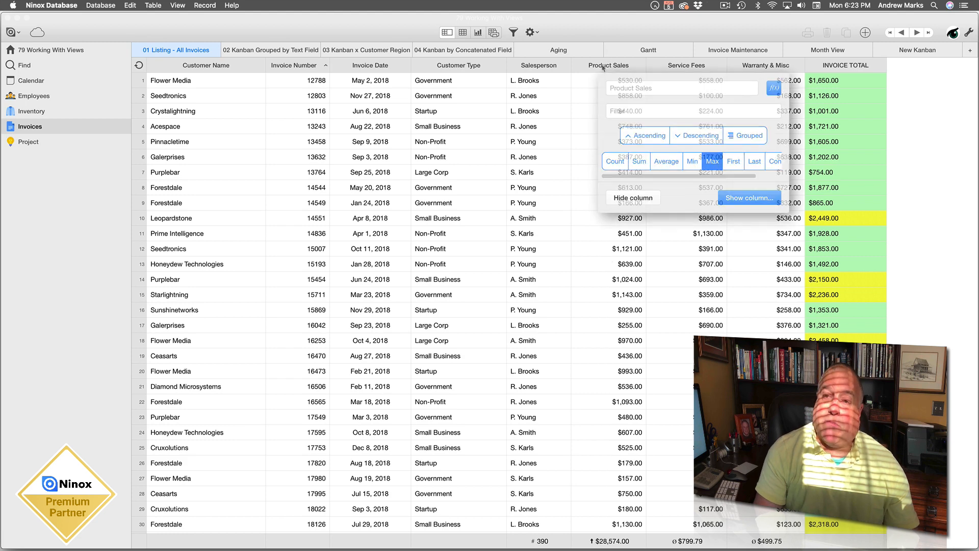
left_click(691, 161)
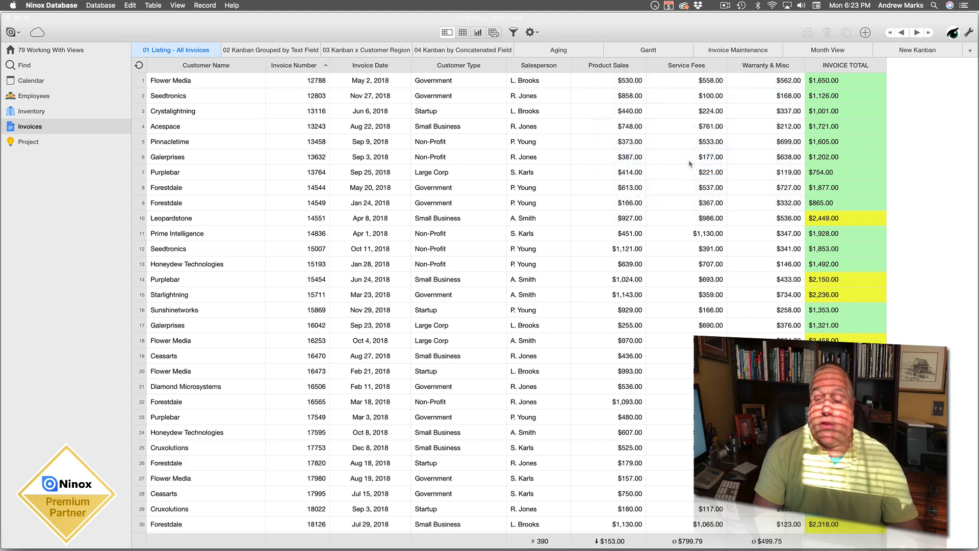
- Set the Product Sales summary to Max and sort the invoices by that column in descending order
left_click(623, 64)
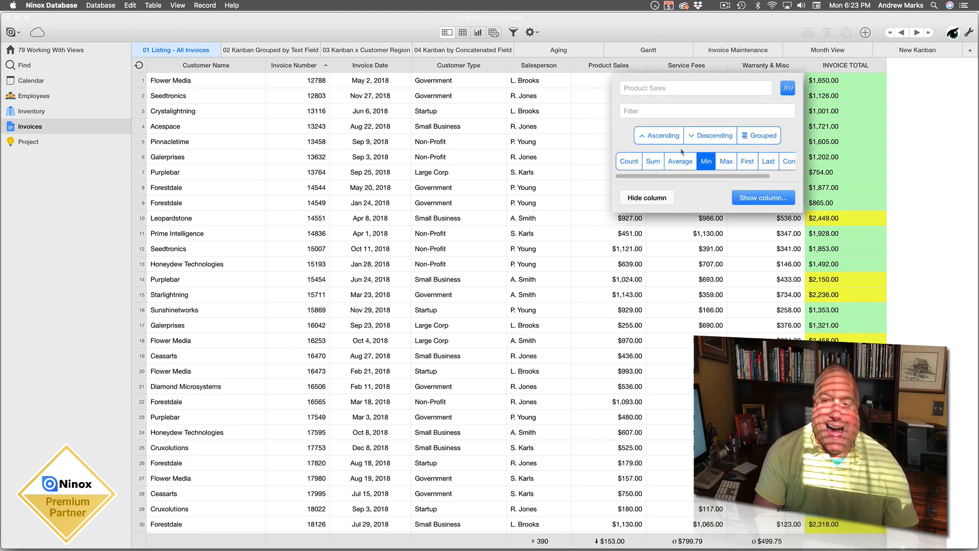
left_click(727, 162)
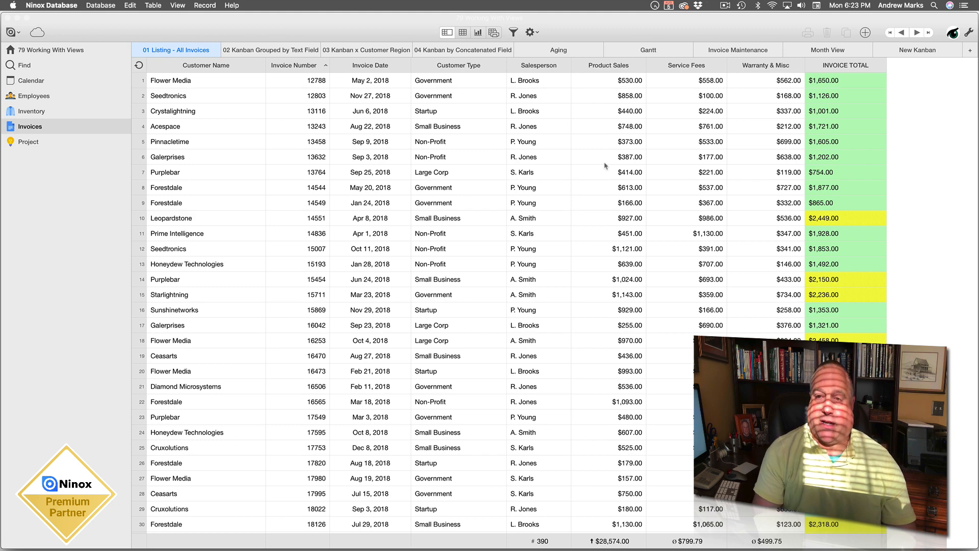
left_click(600, 68)
left_click(676, 135)
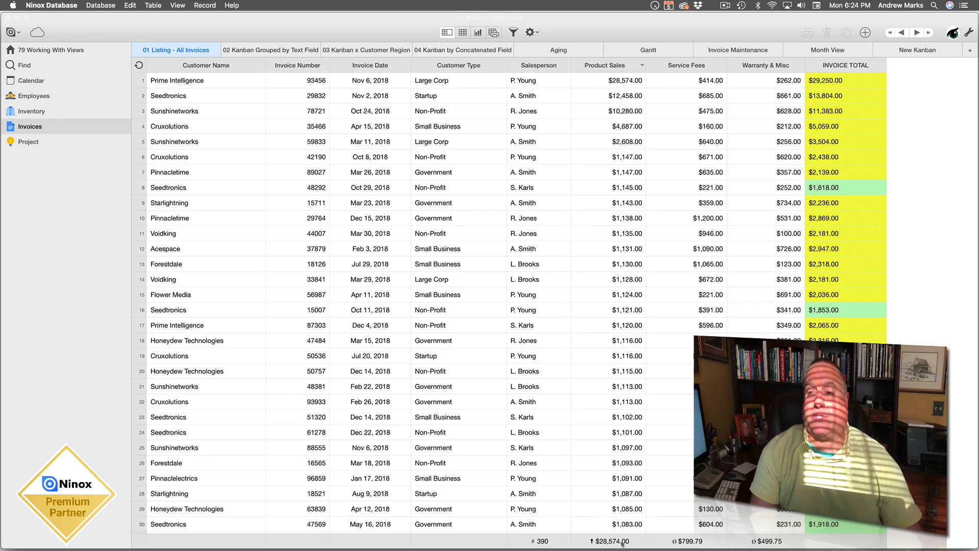
- Set the Warranty & Misc summary to Min and sort the invoices by that column in ascending order
left_click(760, 70)
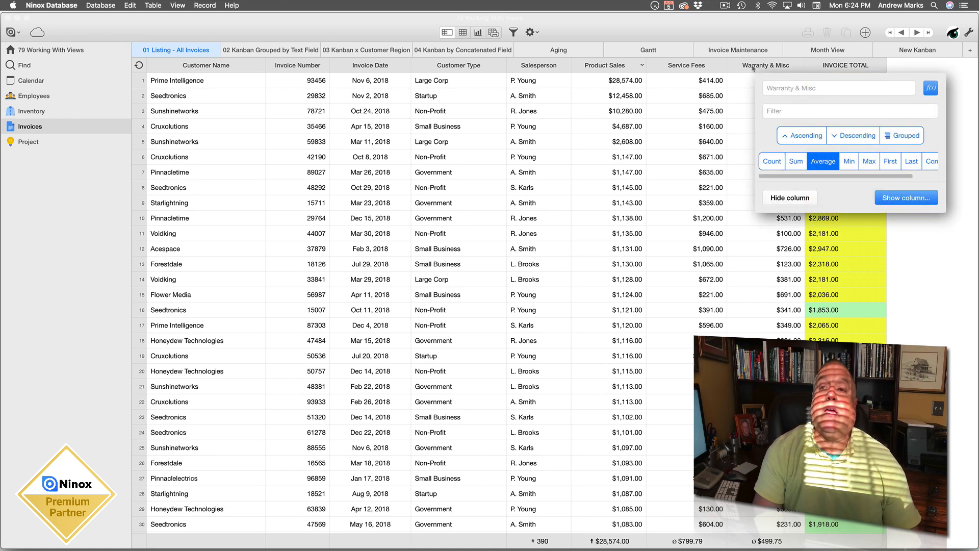
left_click(850, 164)
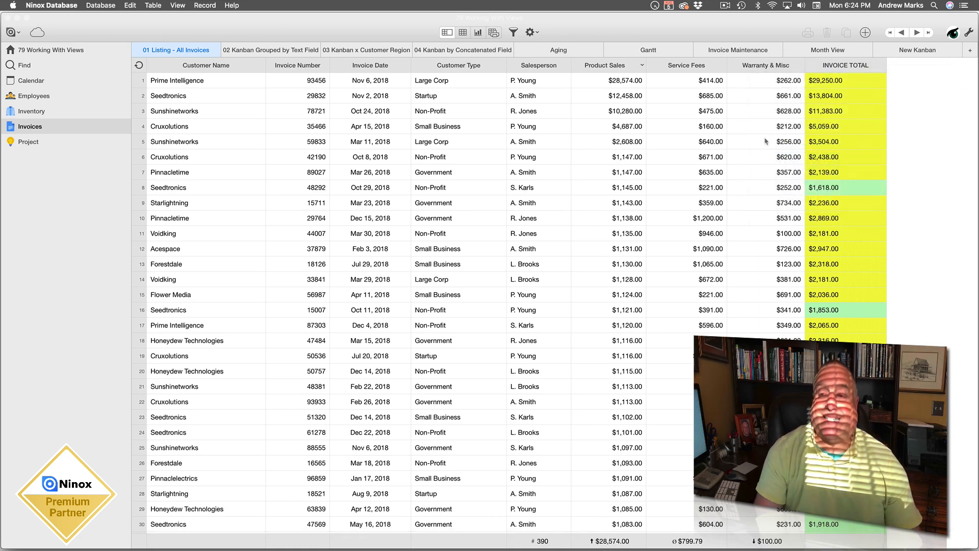
left_click(767, 67)
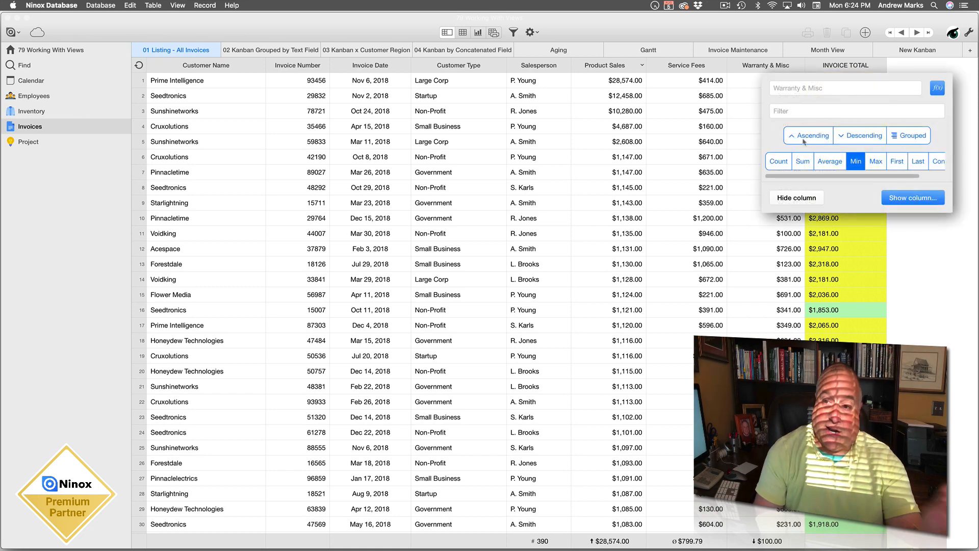
left_click(804, 142)
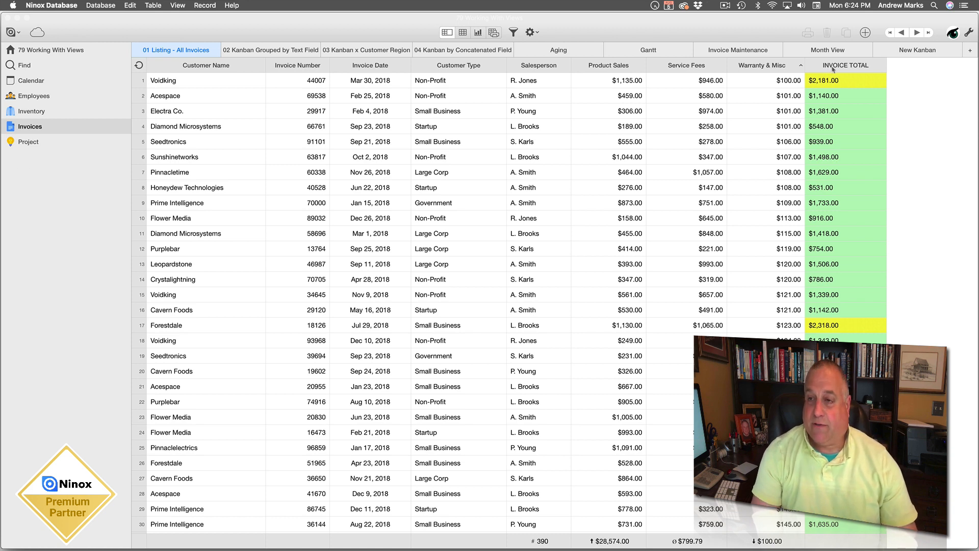
- Show the hidden TOTAL INVOICE column right after Invoice Number and set its summary to Sum
left_click(299, 68)
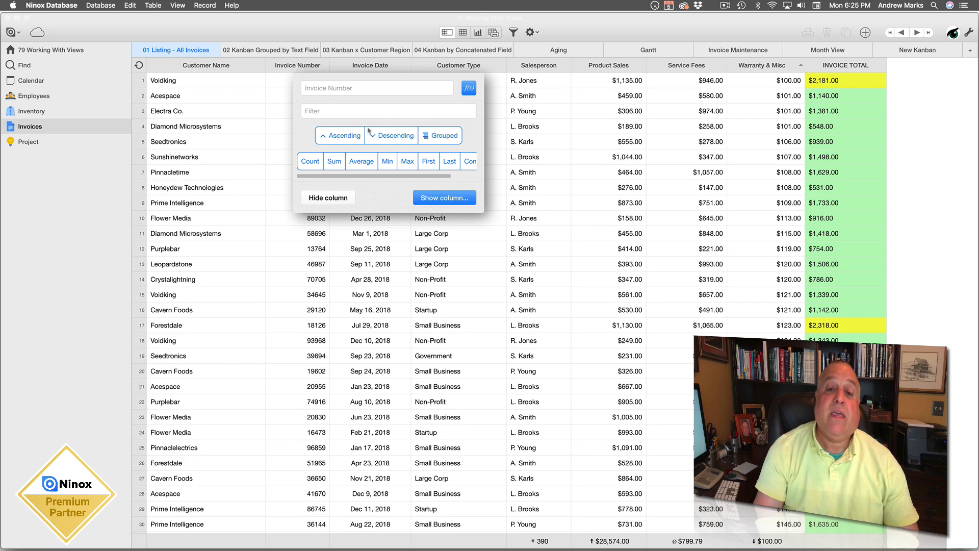
left_click(434, 201)
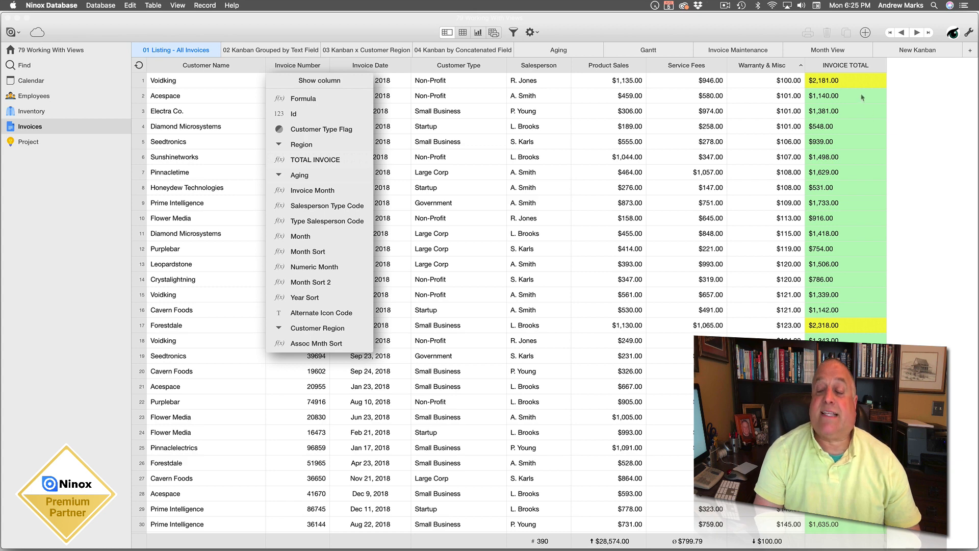
left_click(353, 160)
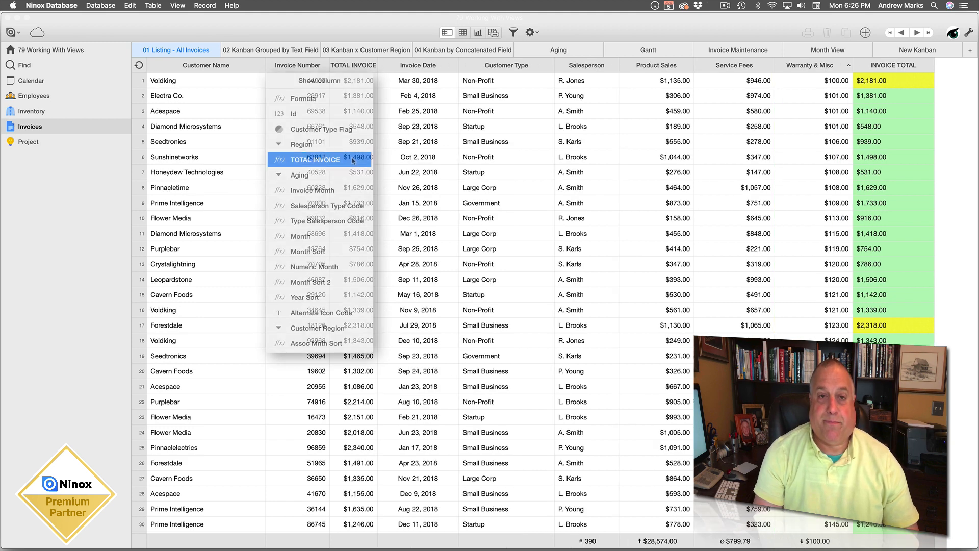
left_click(350, 66)
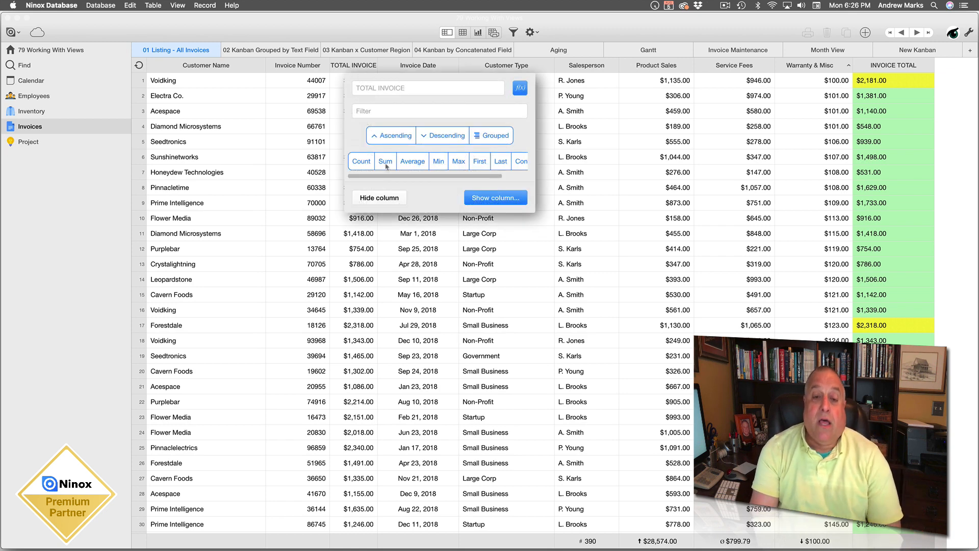
left_click(386, 161)
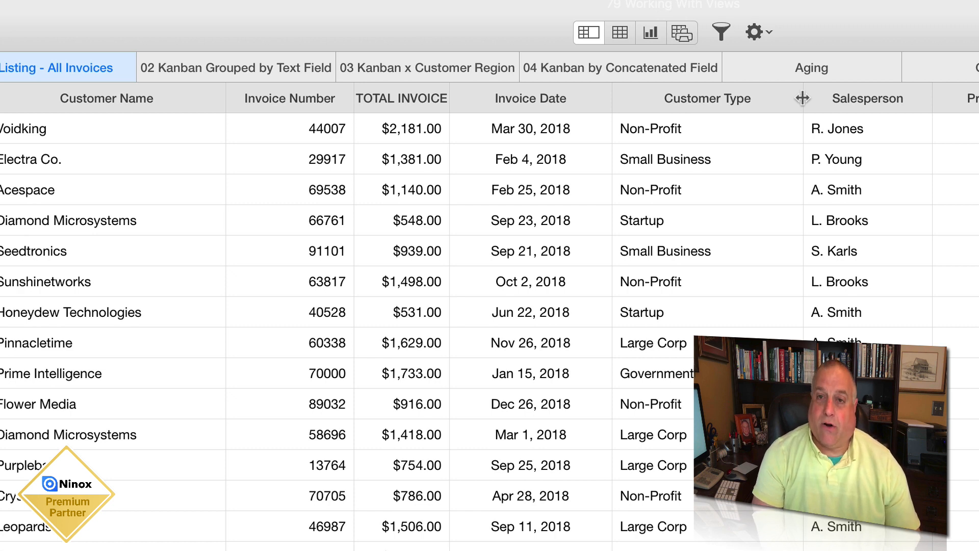
- Narrow the Customer Type, Customer Name and Invoice Number columns, and adjust the TOTAL INVOICE column's width to fit its heading
left_click_drag(802, 98, 764, 114)
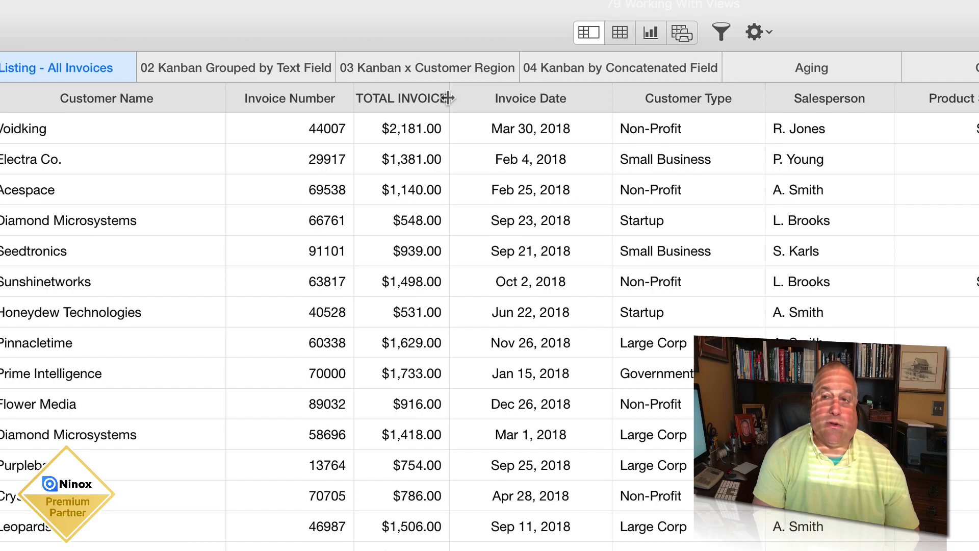
left_click_drag(448, 98, 477, 99)
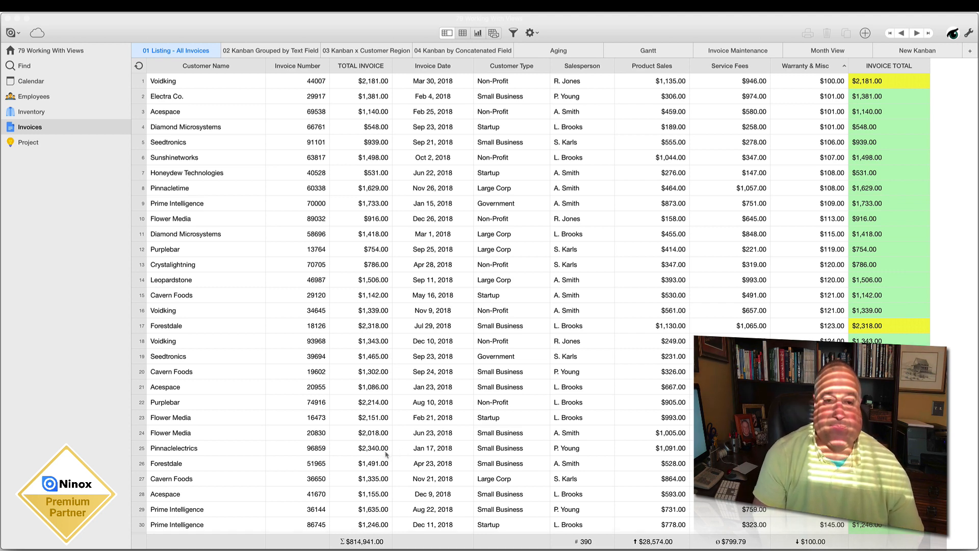
left_click_drag(264, 65, 227, 66)
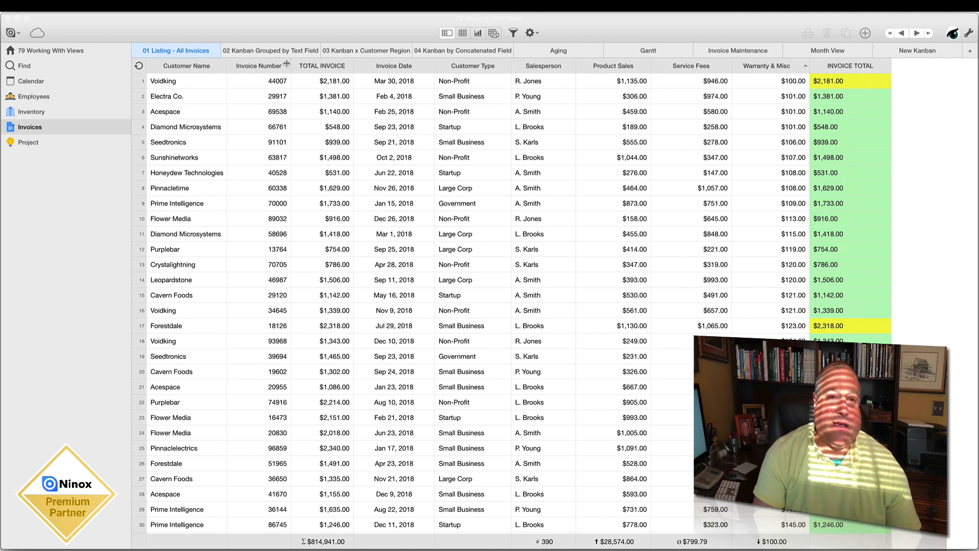
left_click_drag(288, 64, 276, 65)
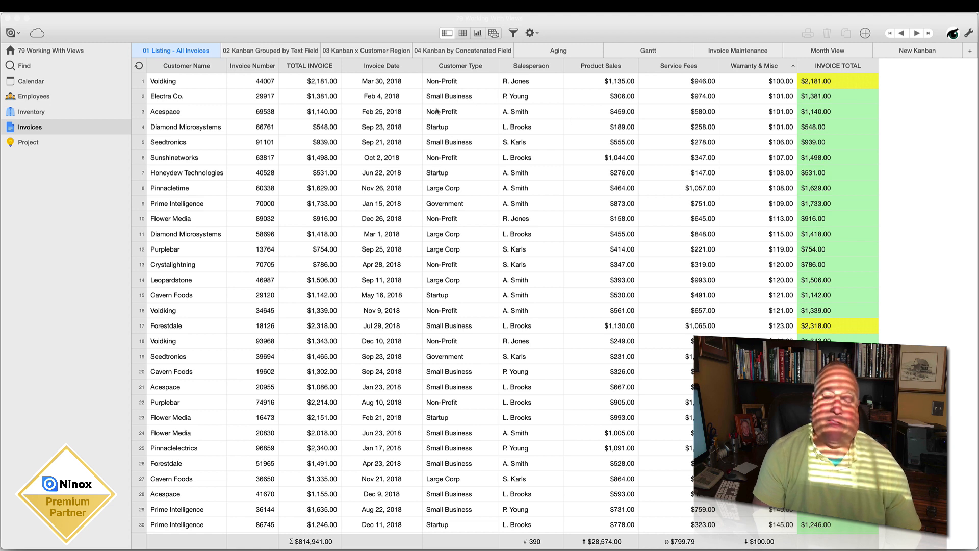
left_click_drag(340, 66, 334, 67)
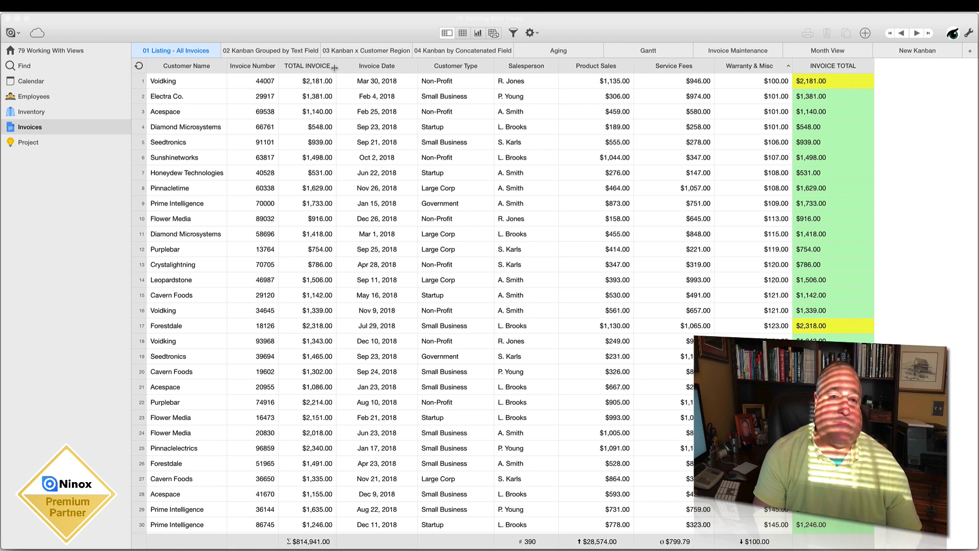
- Narrow the Salesperson, Product Sales, Service Fees, Warranty & Misc and INVOICE TOTAL columns to fit their headings
left_click_drag(555, 67, 541, 67)
left_click_drag(614, 67, 590, 67)
left_click_drag(671, 67, 645, 67)
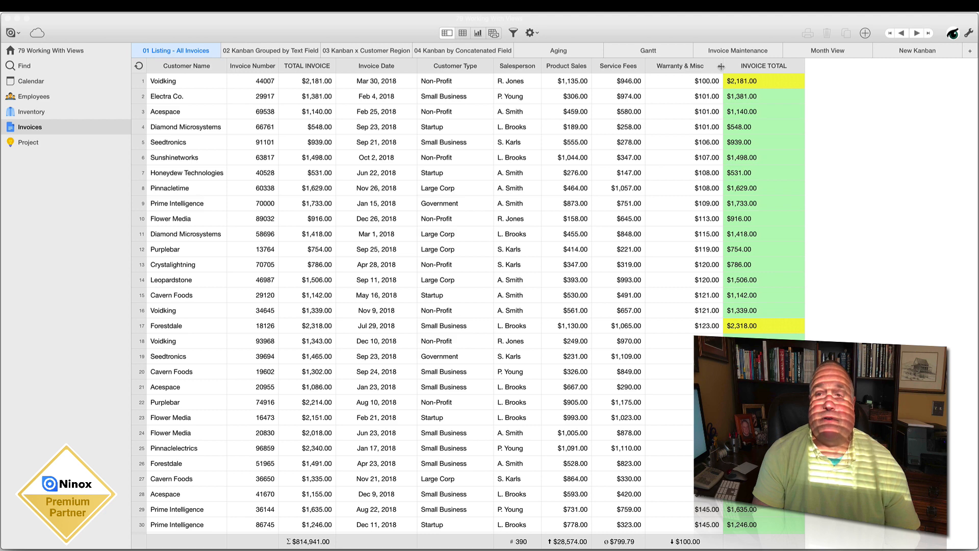
left_click_drag(720, 67, 703, 66)
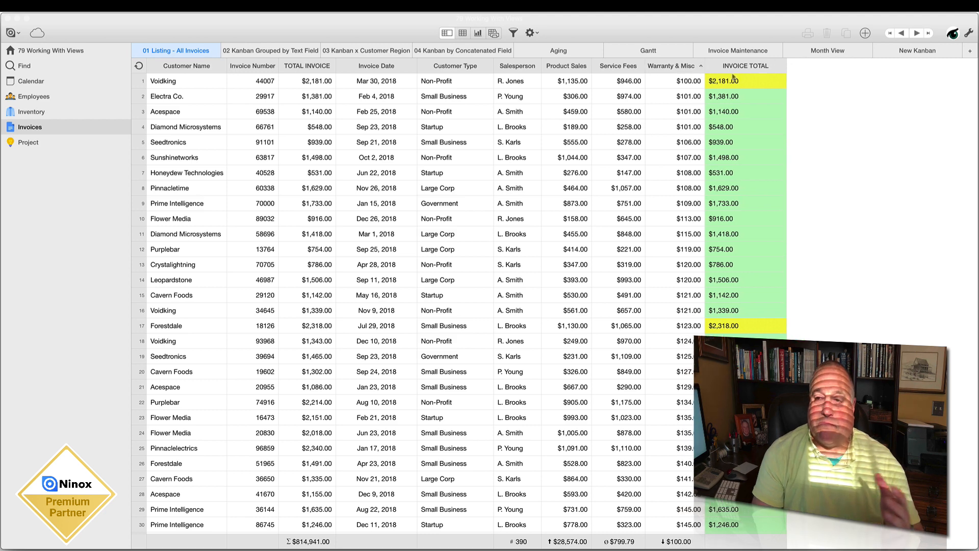
left_click_drag(787, 66, 754, 65)
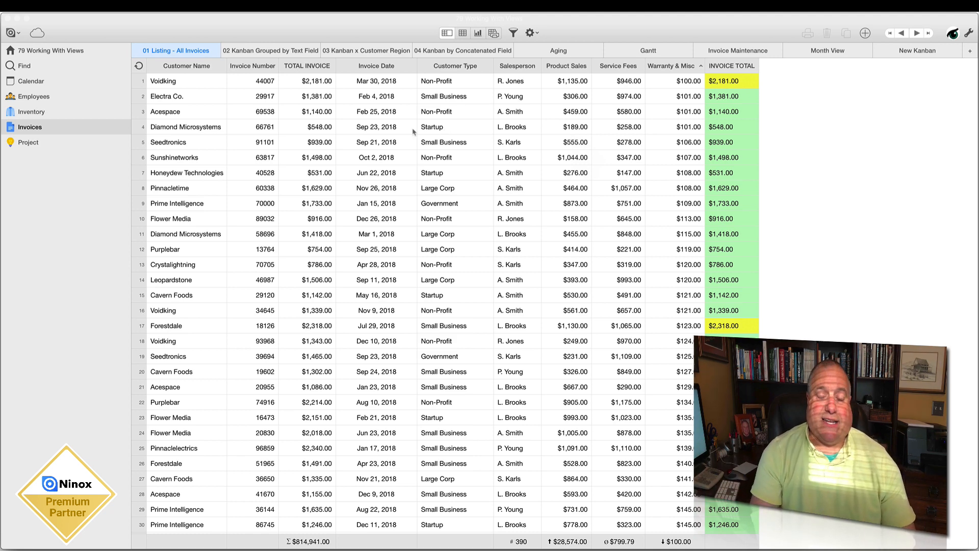
- Examine the filter, sort and summary options available for the Customer Name, Product Sales, TOTAL INVOICE and Invoice Date columns
left_click(189, 69)
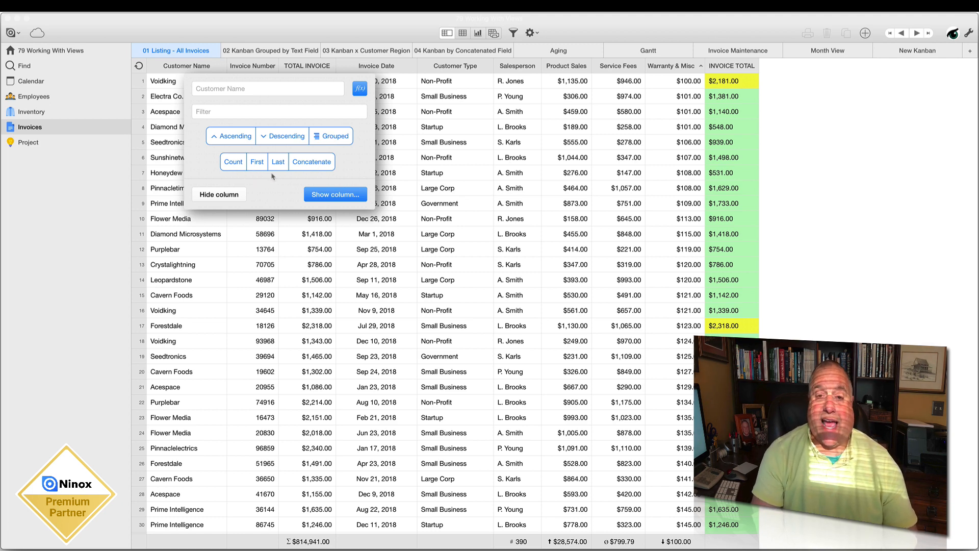
left_click(564, 71)
left_click(565, 68)
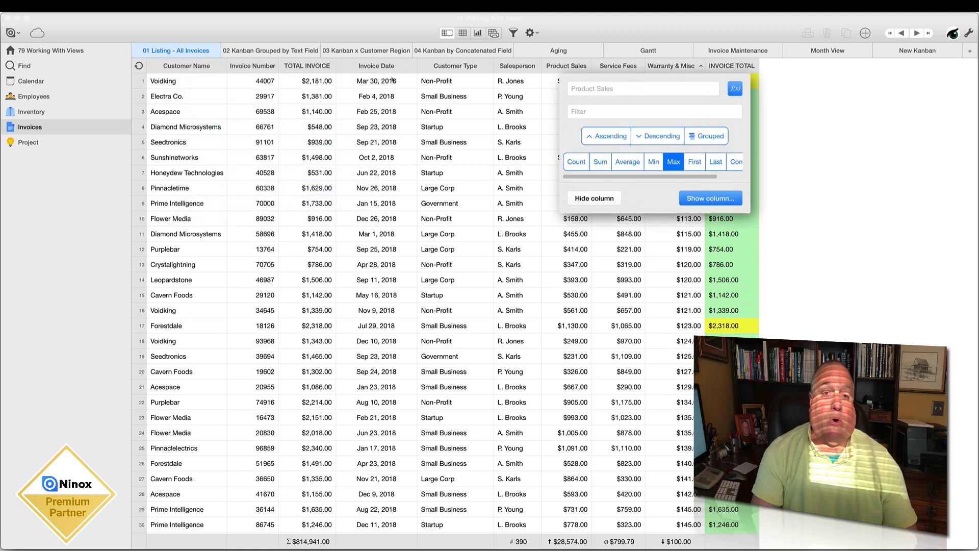
left_click(305, 70)
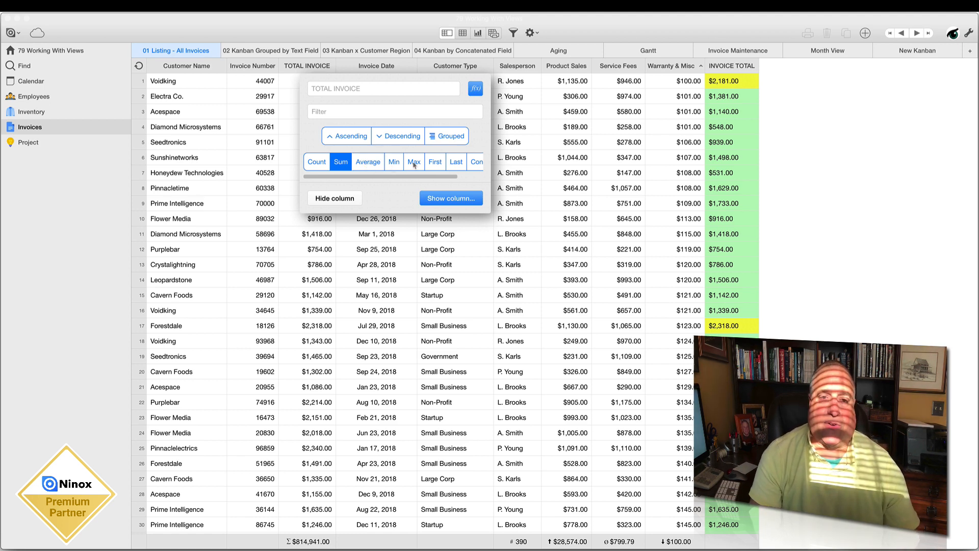
left_click(382, 234)
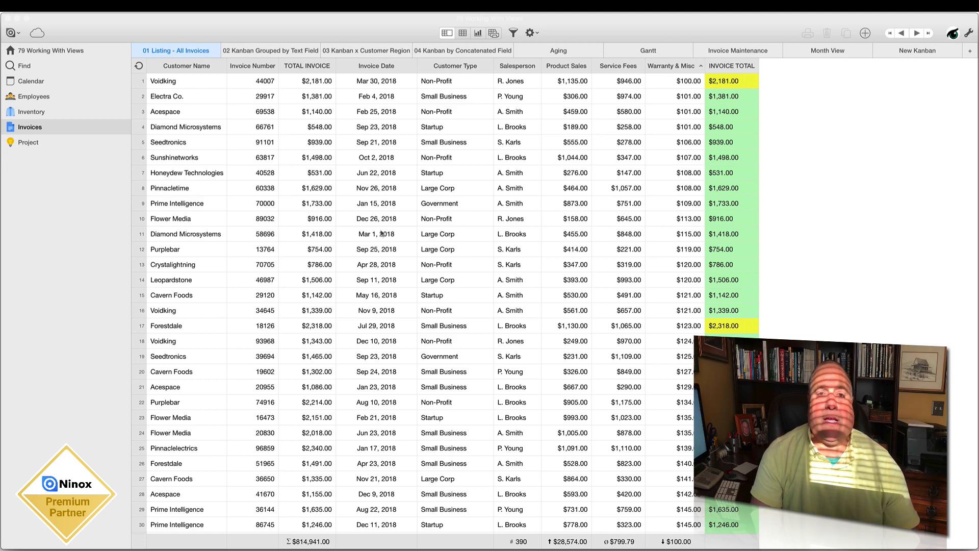
left_click(373, 71)
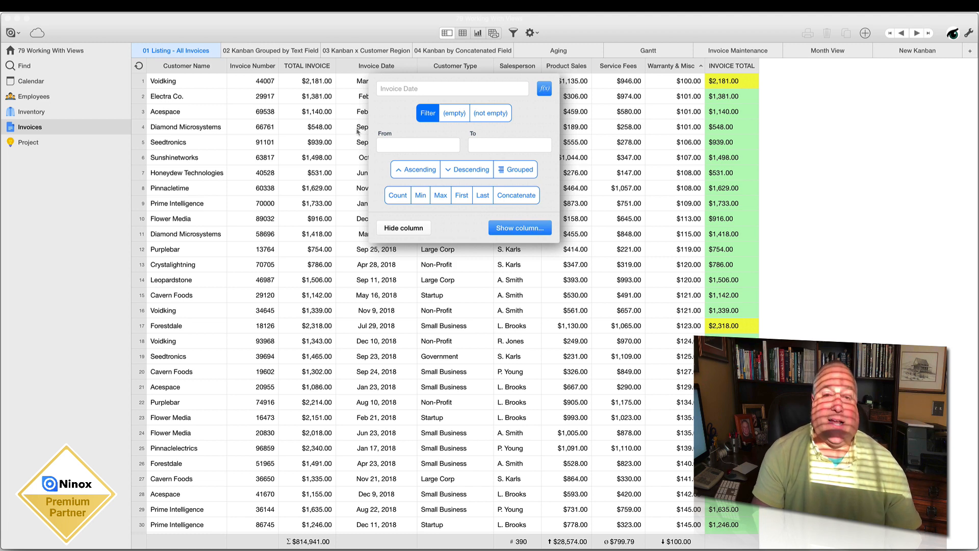
left_click(301, 113)
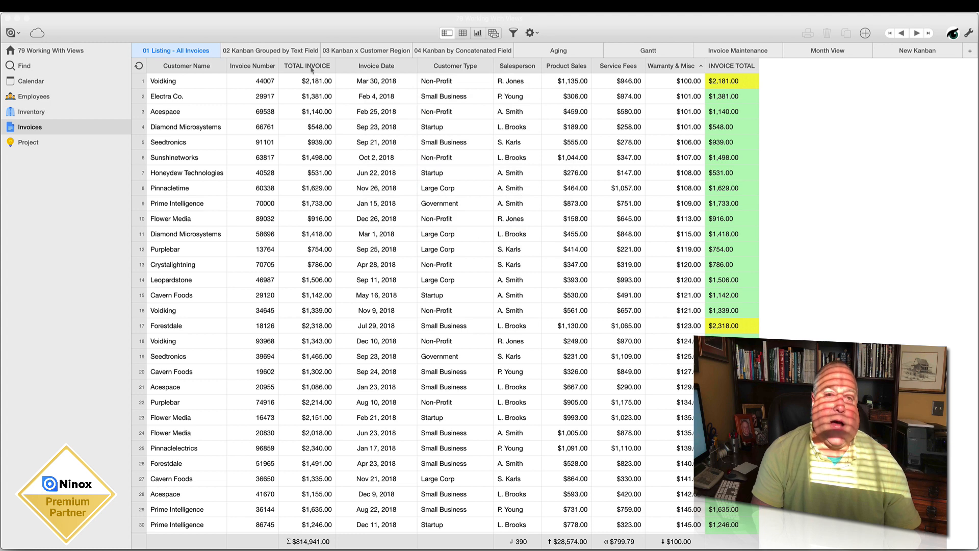
left_click(313, 66)
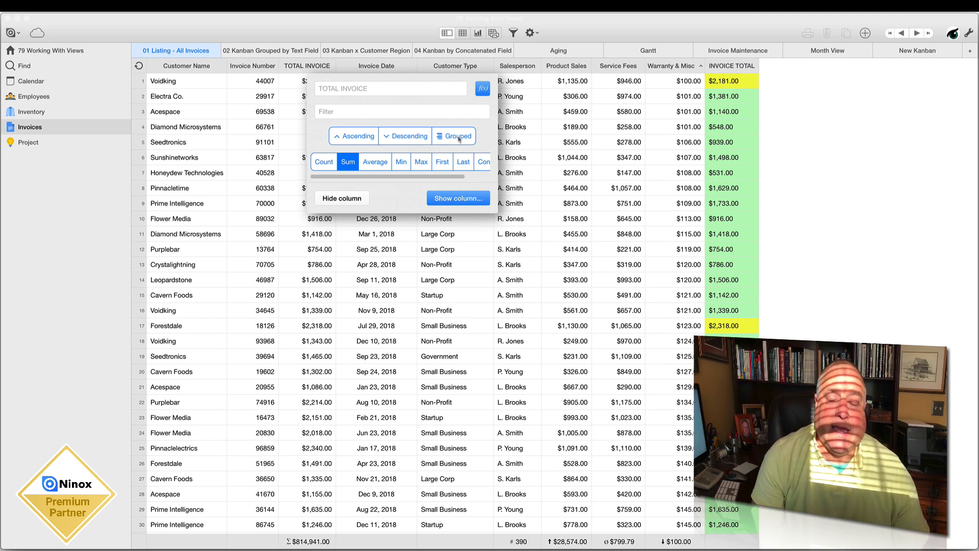
left_click(446, 236)
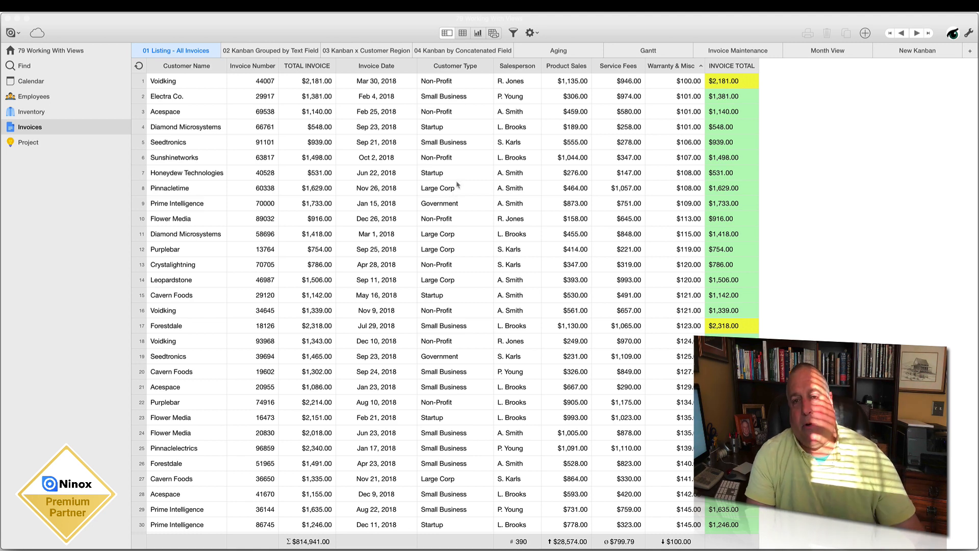
- Sort the invoices by Salesperson in ascending order and look through the sorted records
left_click(514, 69)
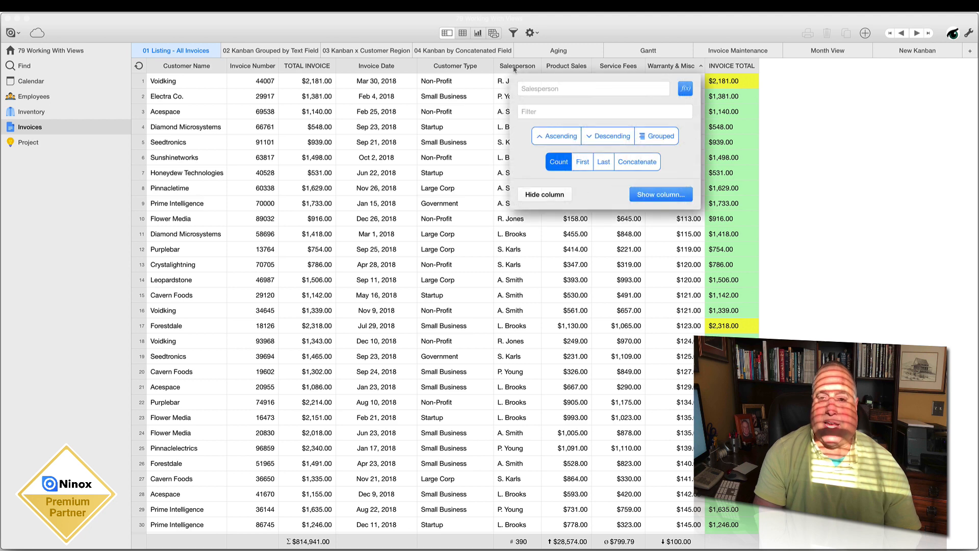
left_click(547, 141)
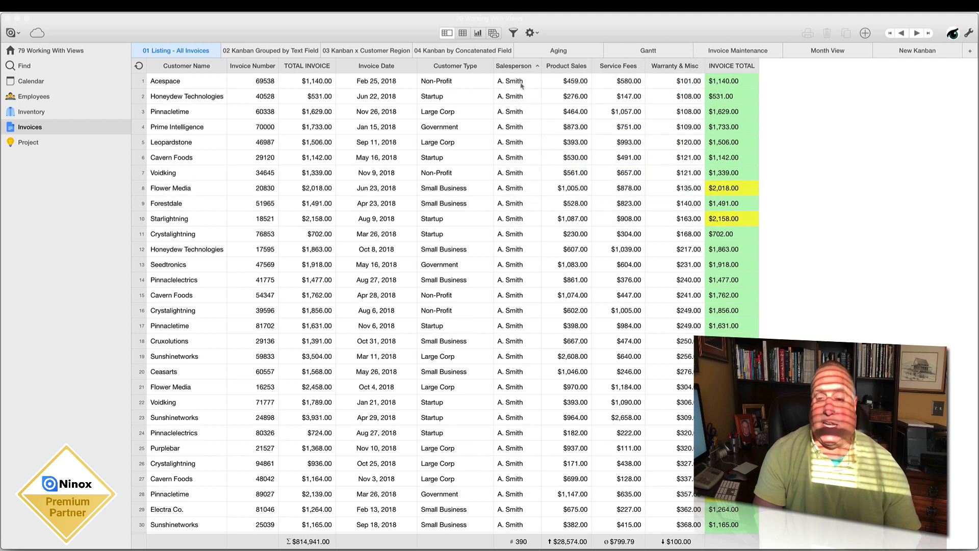
scroll(520, 149, "down", 20)
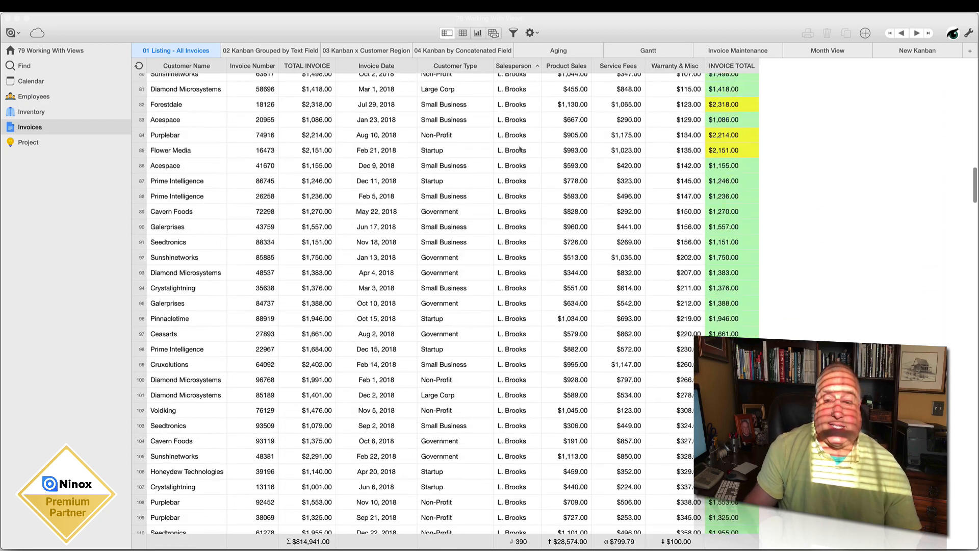
scroll(521, 149, "down", 7)
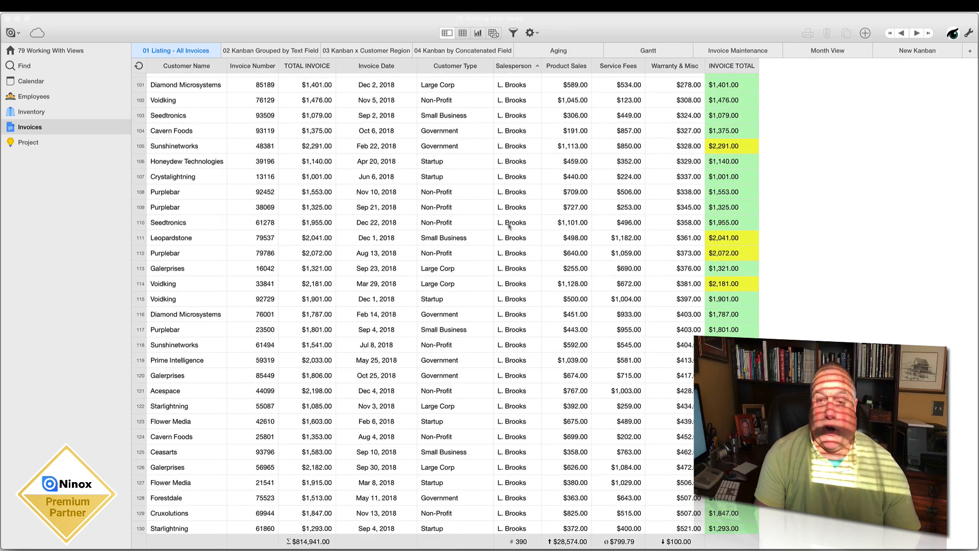
scroll(510, 223, "up", 15)
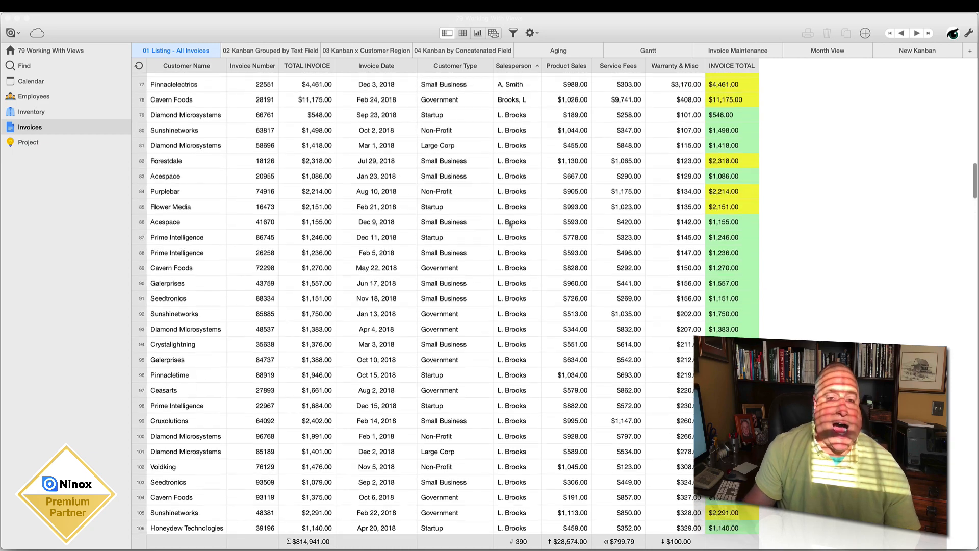
scroll(510, 225, "up", 15)
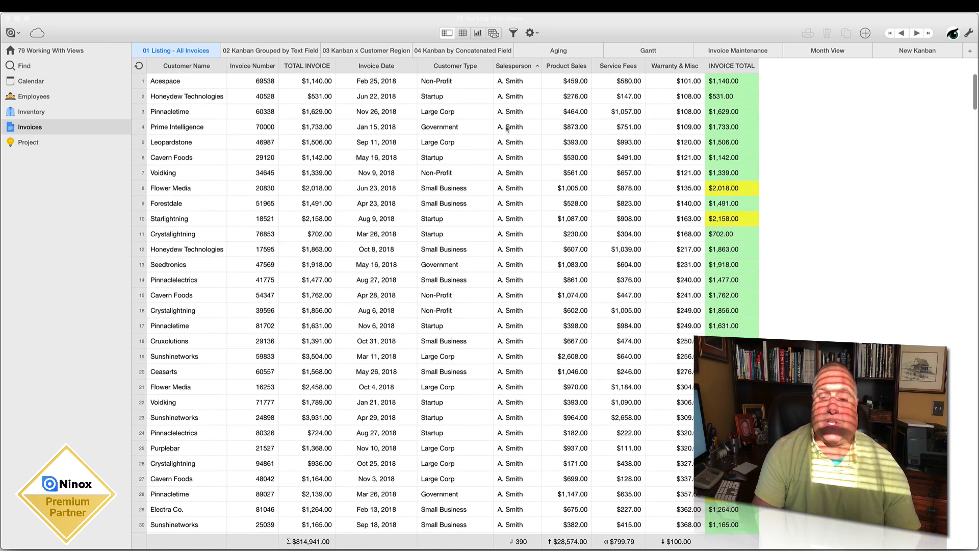
- Filter the Salesperson column by one salesperson's name and widen the column to fit its heading and icons
left_click(514, 68)
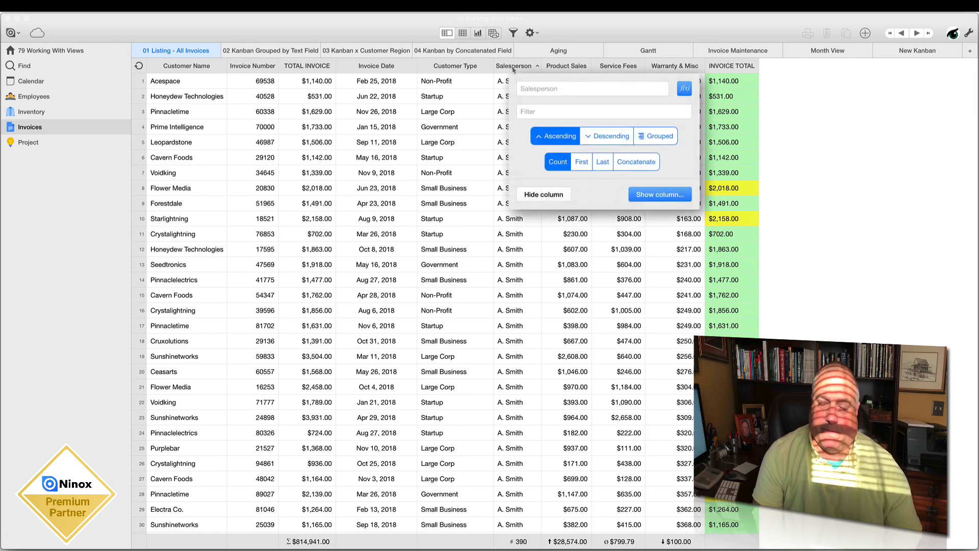
left_click(537, 112)
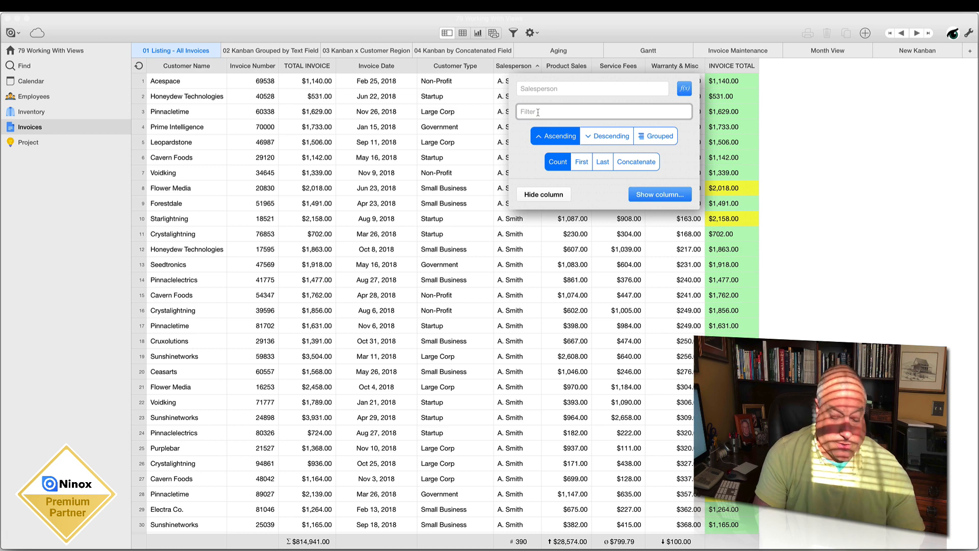
type("L.")
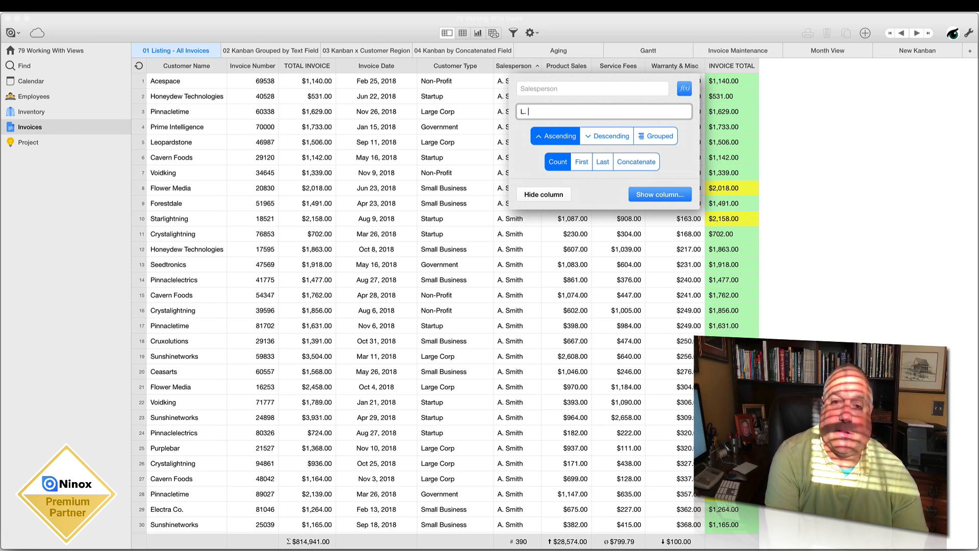
type(" Brooks")
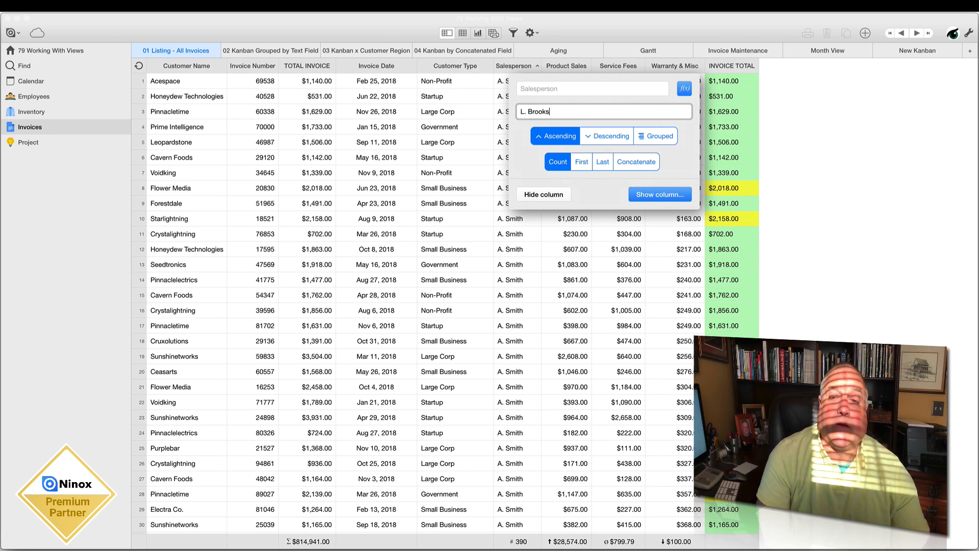
key("Return")
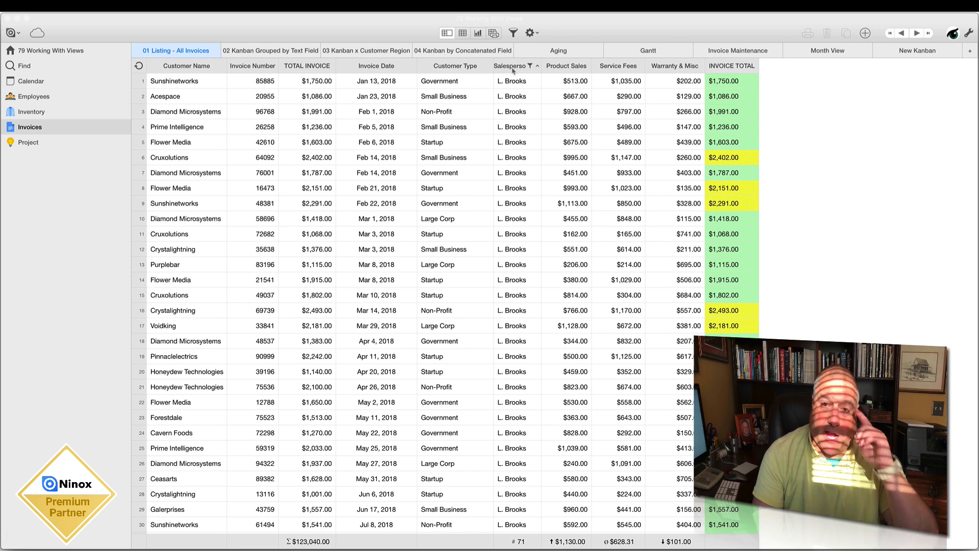
left_click_drag(539, 65, 563, 66)
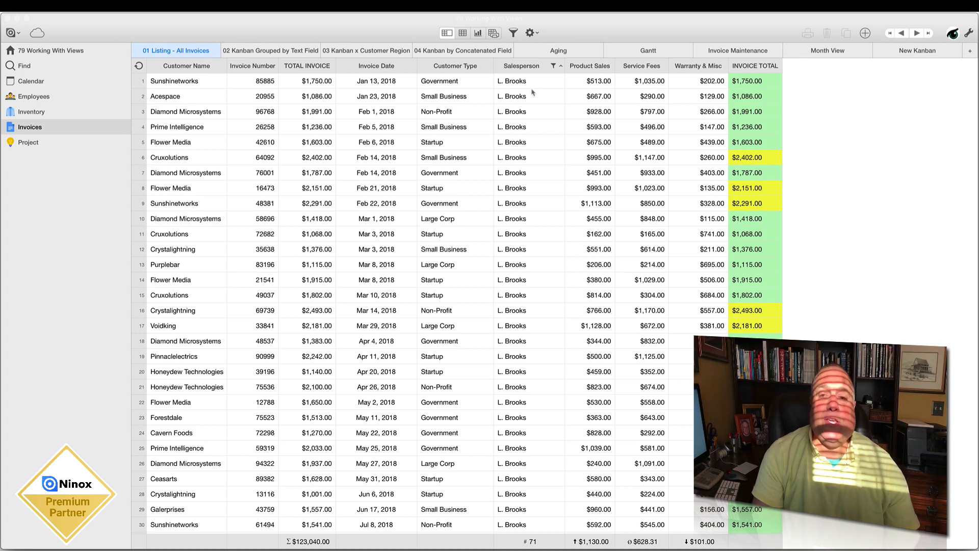
- Check the Product Sales column options and the Salesperson filter entry, and look through the filtered invoices
left_click(586, 70)
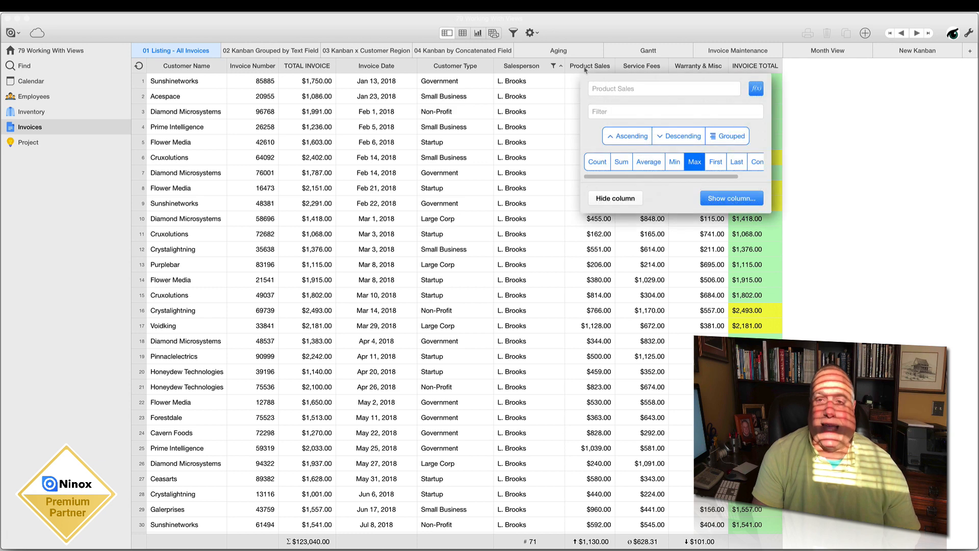
left_click(491, 171)
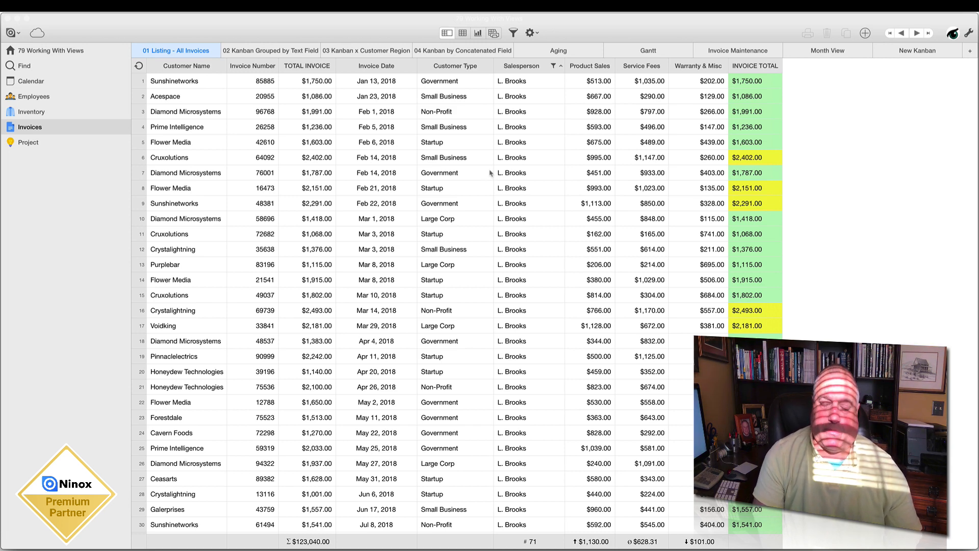
left_click(530, 68)
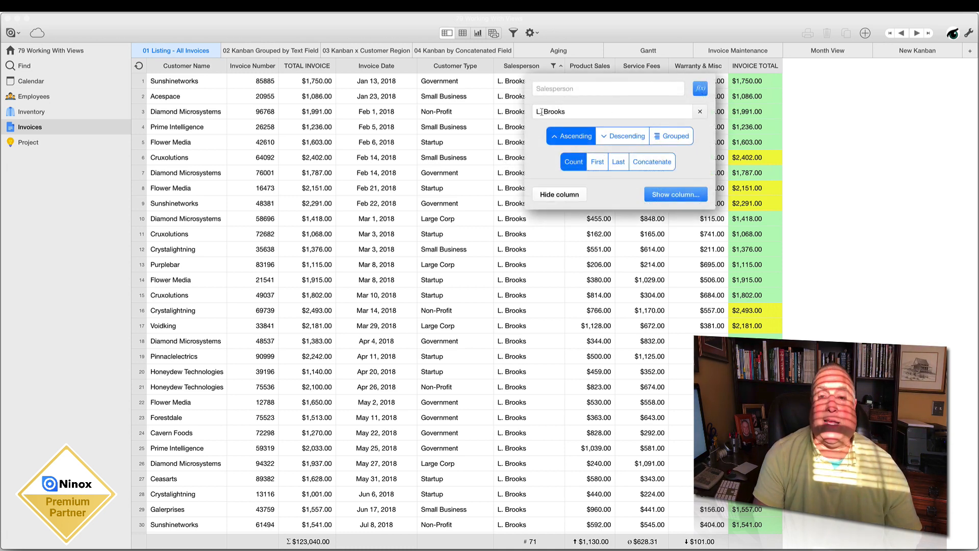
left_click_drag(568, 111, 532, 111)
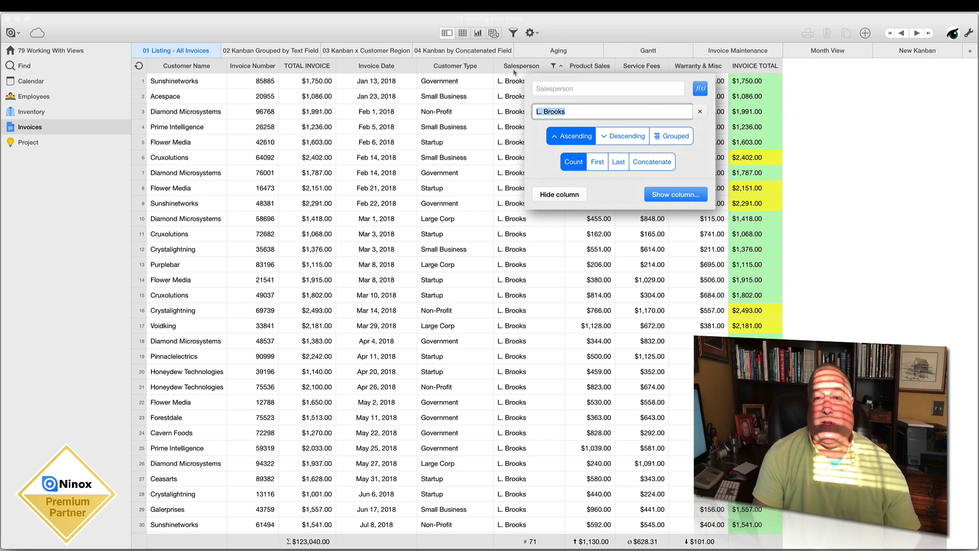
left_click(507, 105)
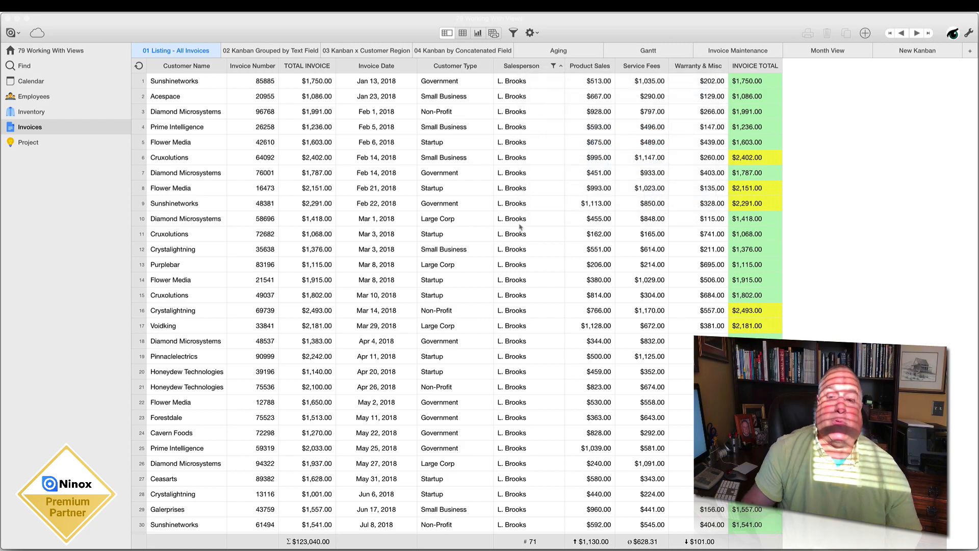
scroll(520, 226, "down", 10)
scroll(520, 227, "up", 10)
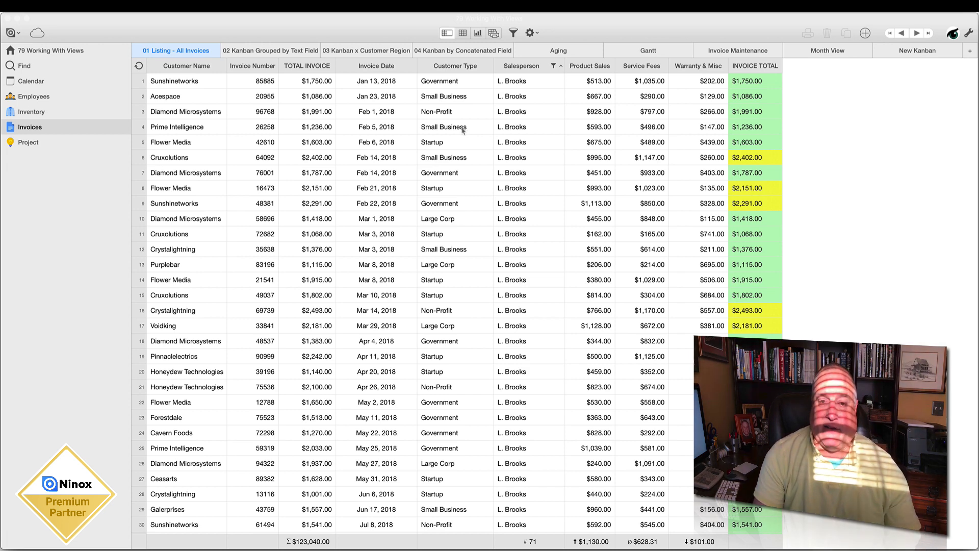
- Filter the Customer Type column by "Small"
left_click(448, 67)
left_click(464, 111)
type("Small")
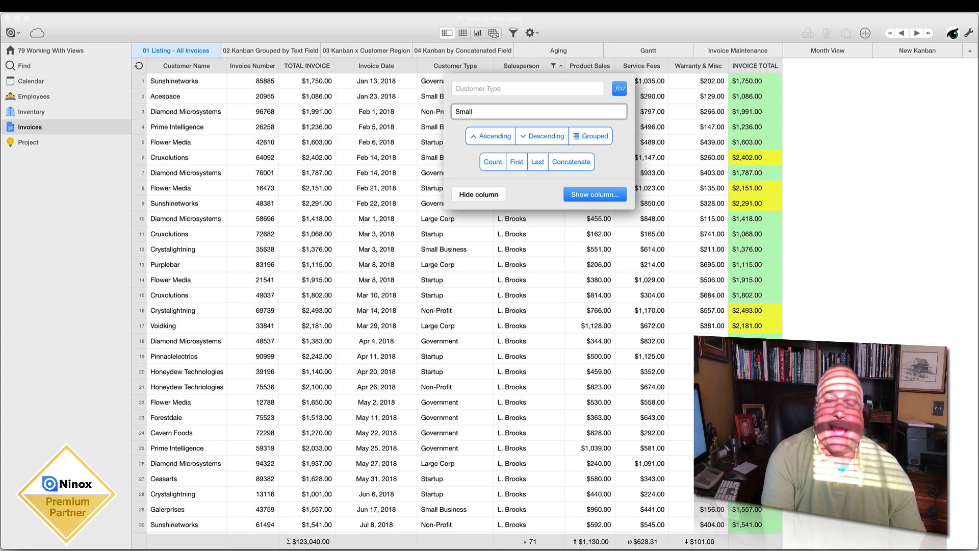
key("Return")
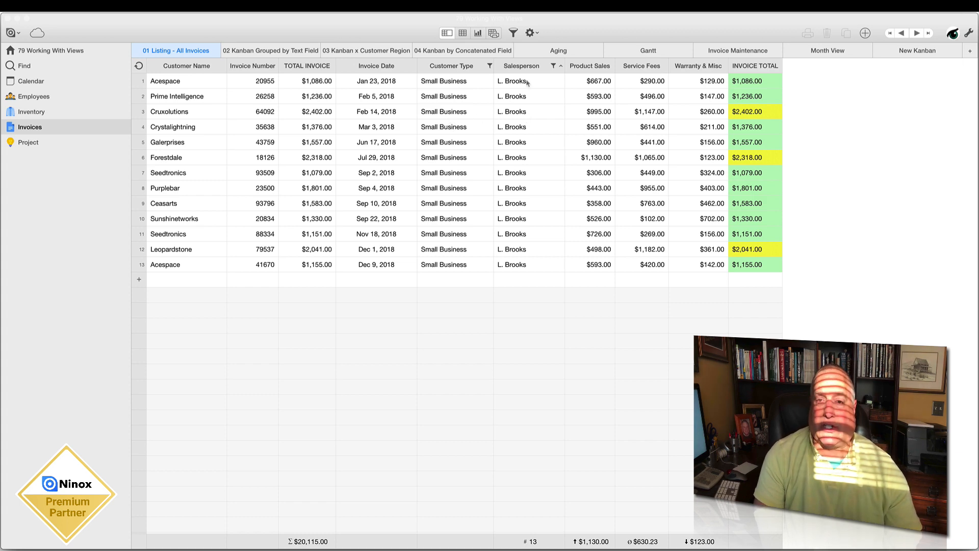
- Clear the name filter from the Salesperson column and look through the Small Business invoices of all salespeople
left_click(526, 68)
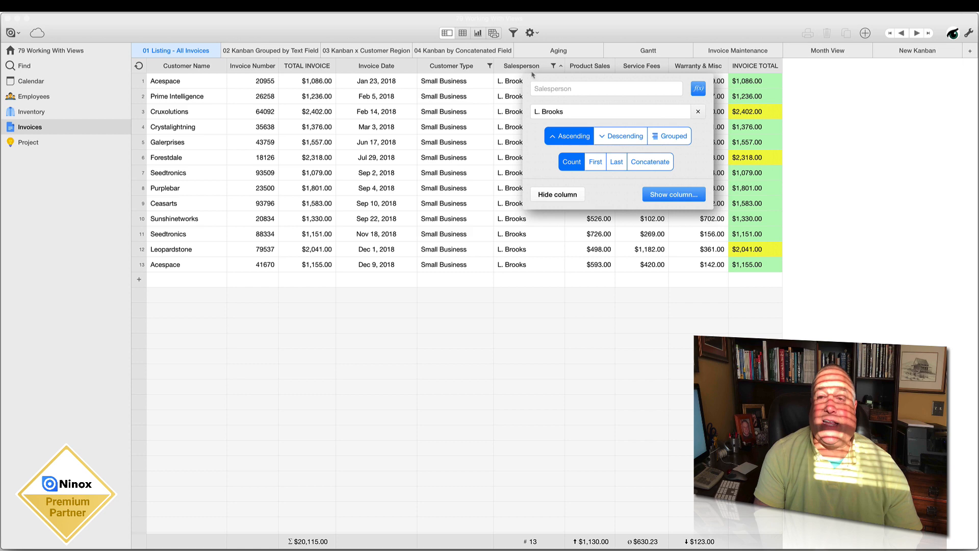
left_click(699, 112)
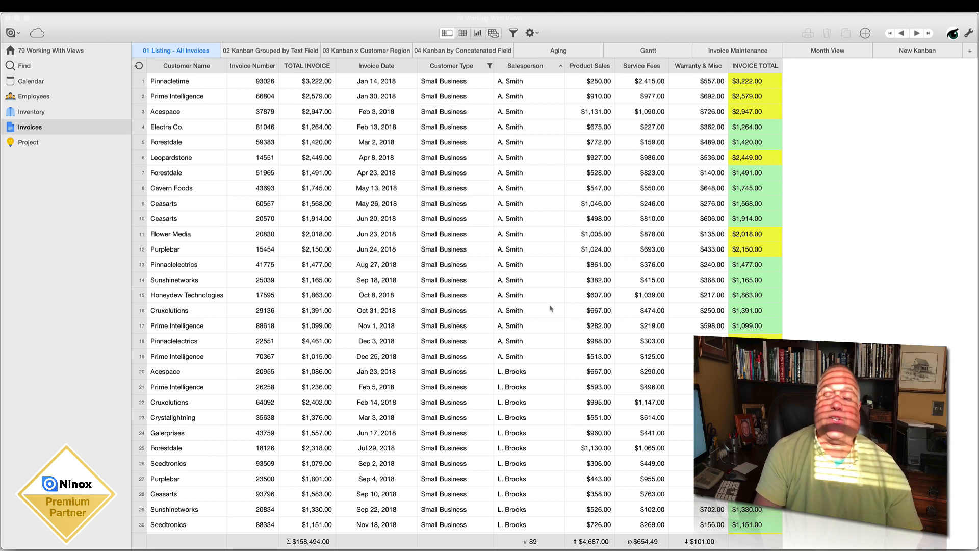
scroll(538, 334, "down", 15)
scroll(538, 333, "down", 5)
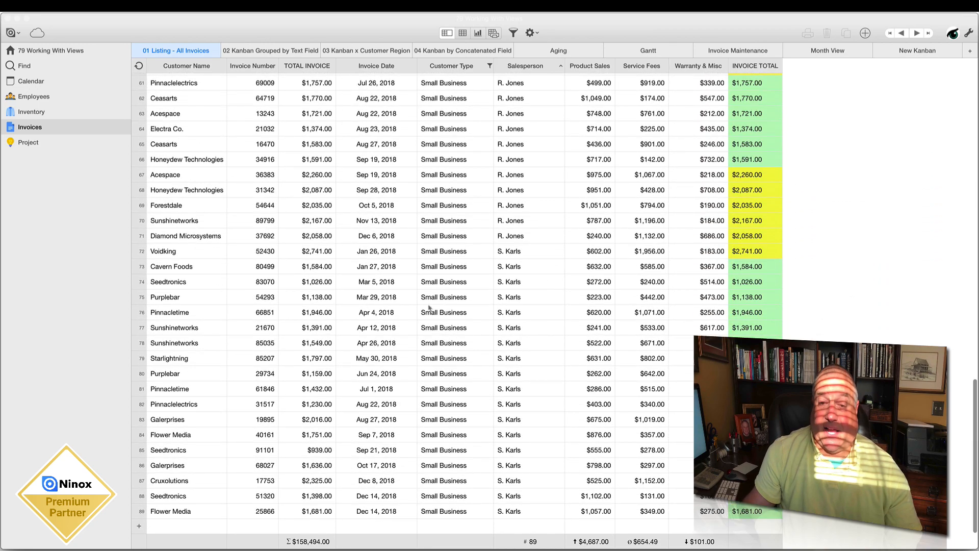
scroll(429, 310, "up", 20)
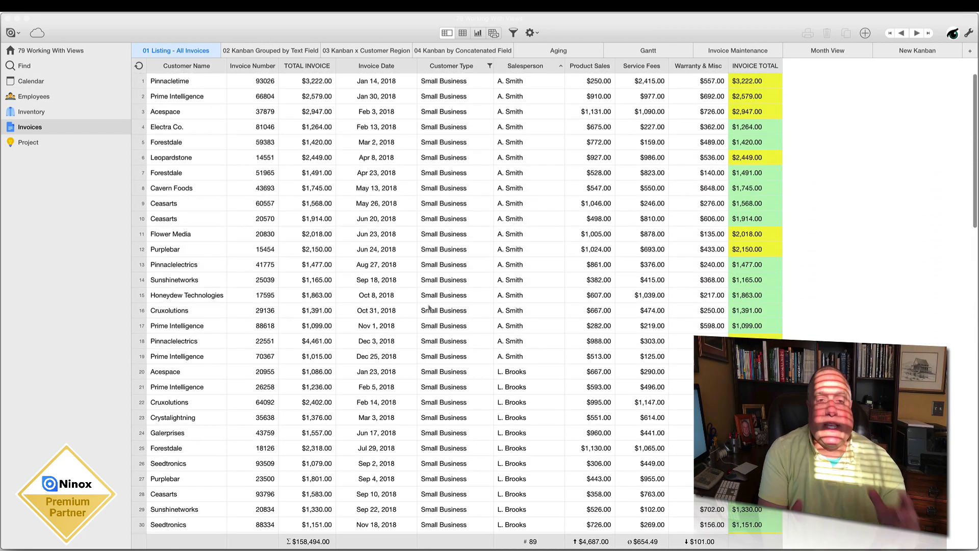
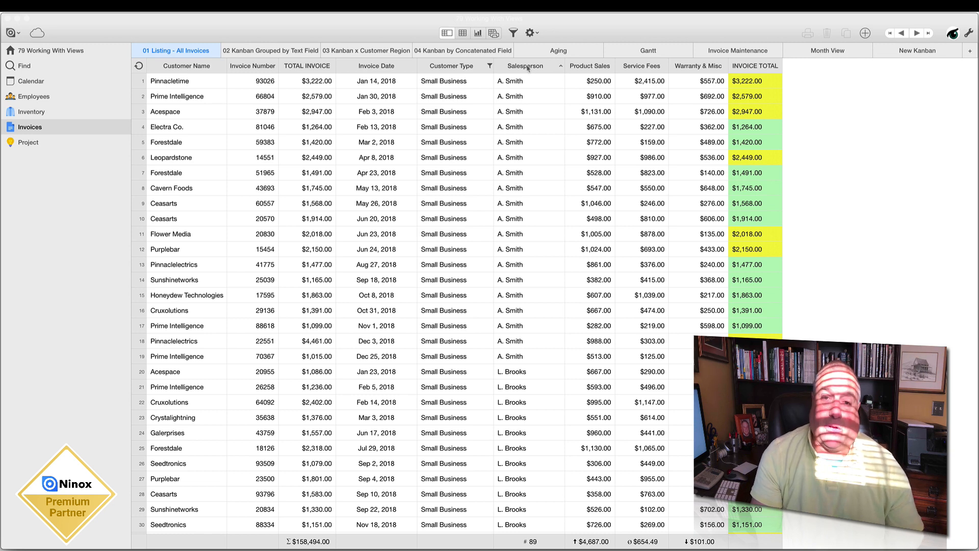
- Filter the Salesperson column of the Small Business invoices by the beginning of one salesperson's name
left_click(528, 67)
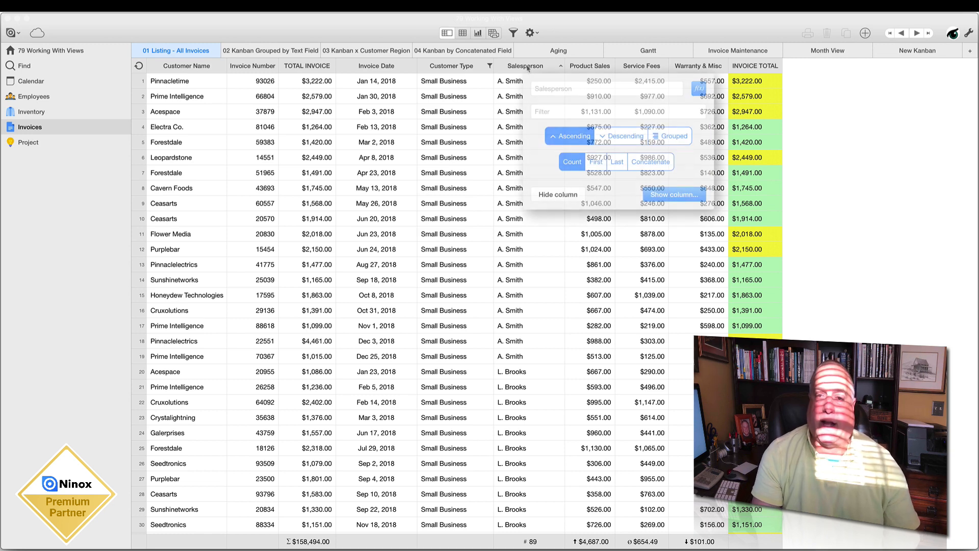
left_click(554, 111)
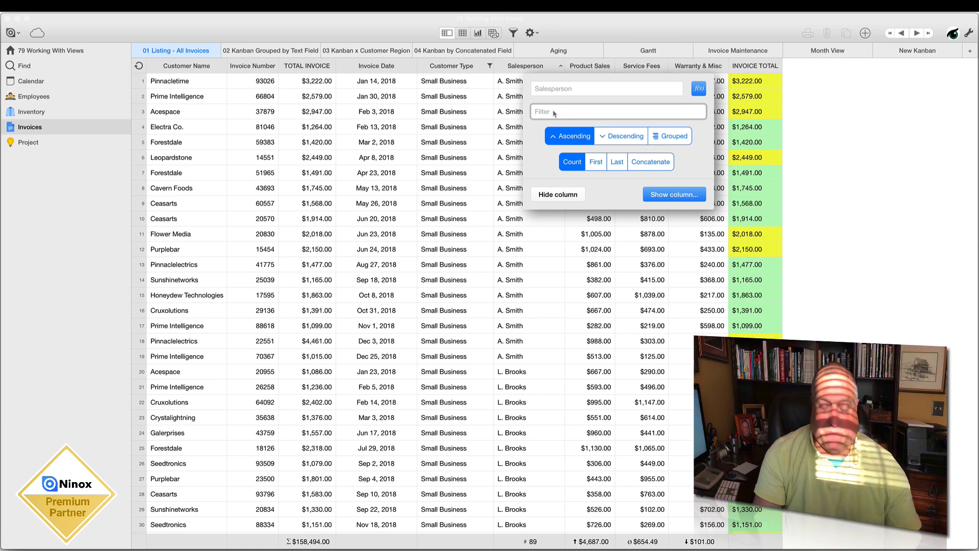
type("A")
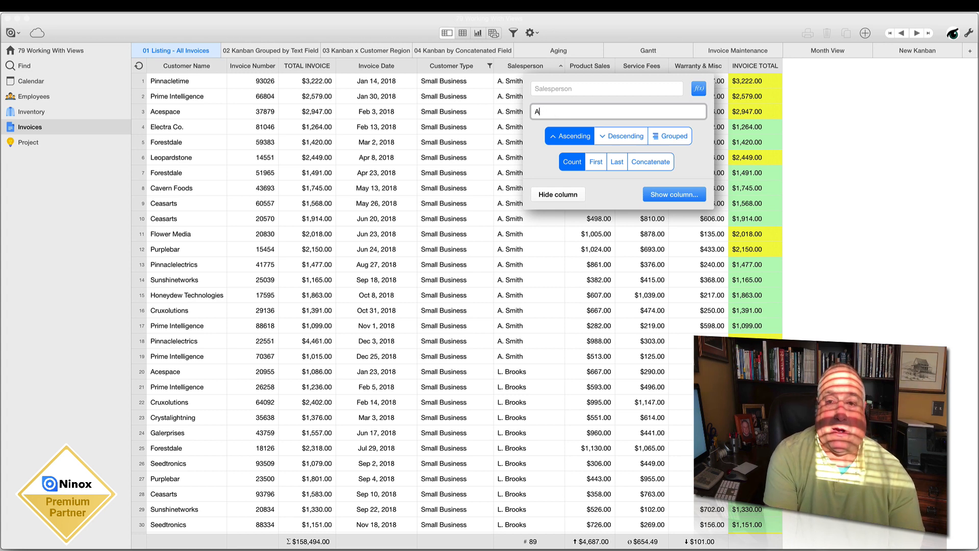
type(". S")
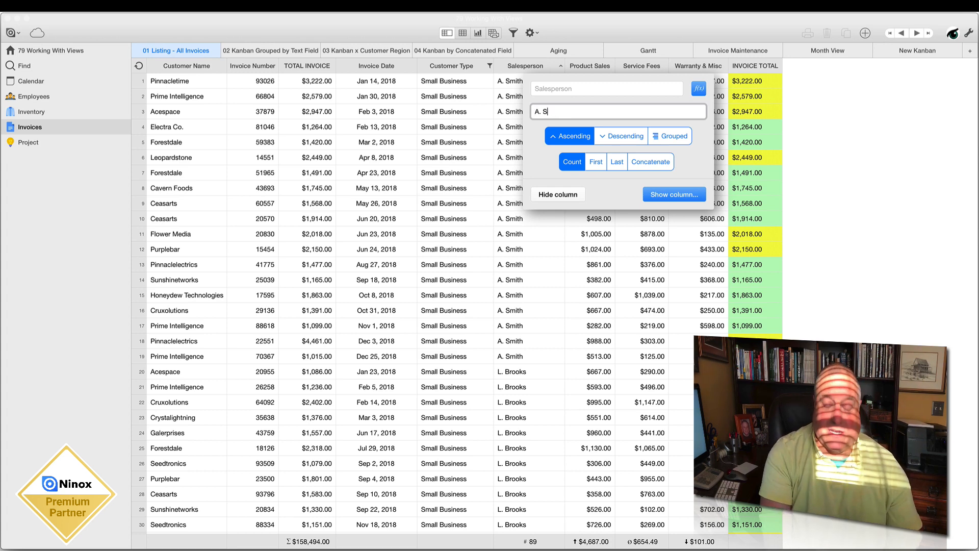
key("Return")
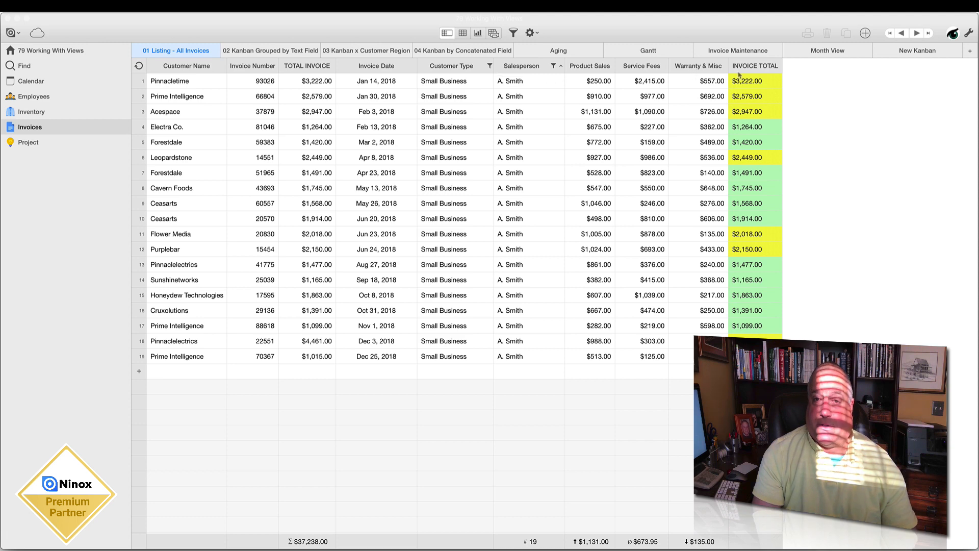
- Check the column options of TOTAL INVOICE and the filter entry of the Salesperson column
left_click(297, 67)
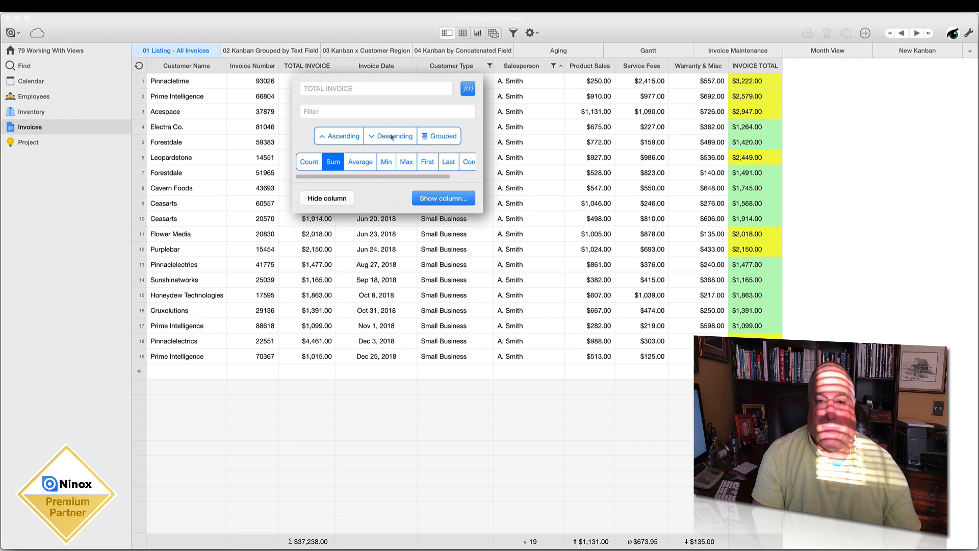
left_click(475, 69)
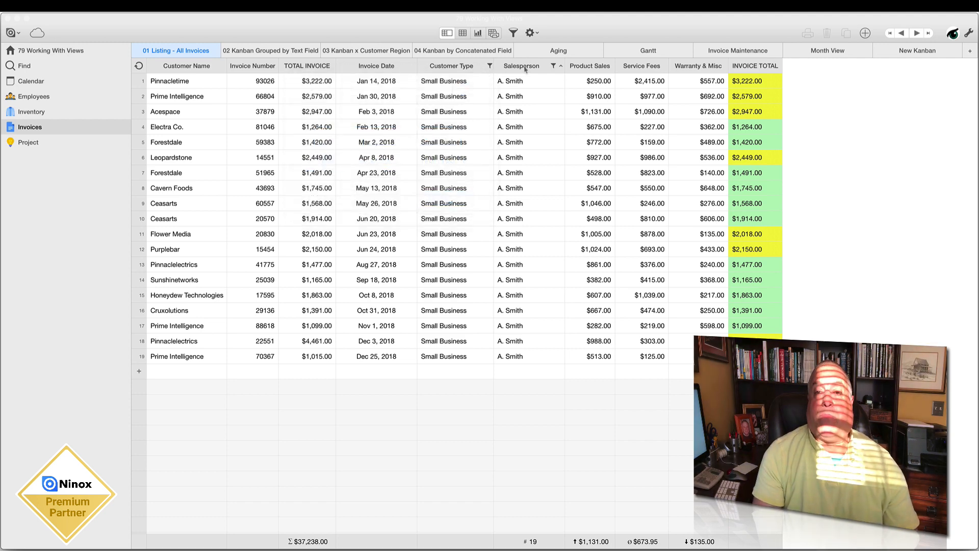
left_click(531, 68)
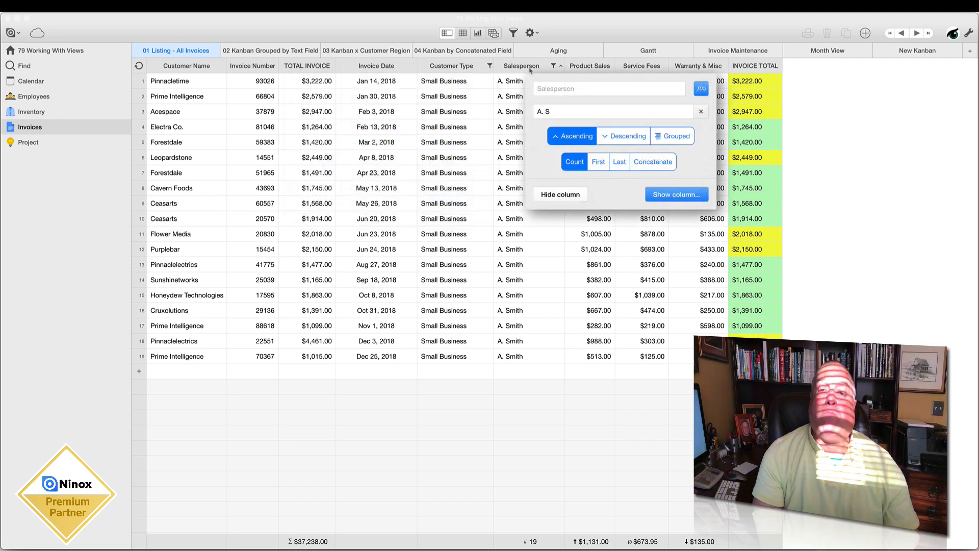
left_click(448, 69)
- Move the Salesperson column ahead of Invoice Date and the Invoice Number column between Service Fees and Warranty & Misc
left_click_drag(516, 68, 357, 68)
left_click_drag(273, 68, 633, 78)
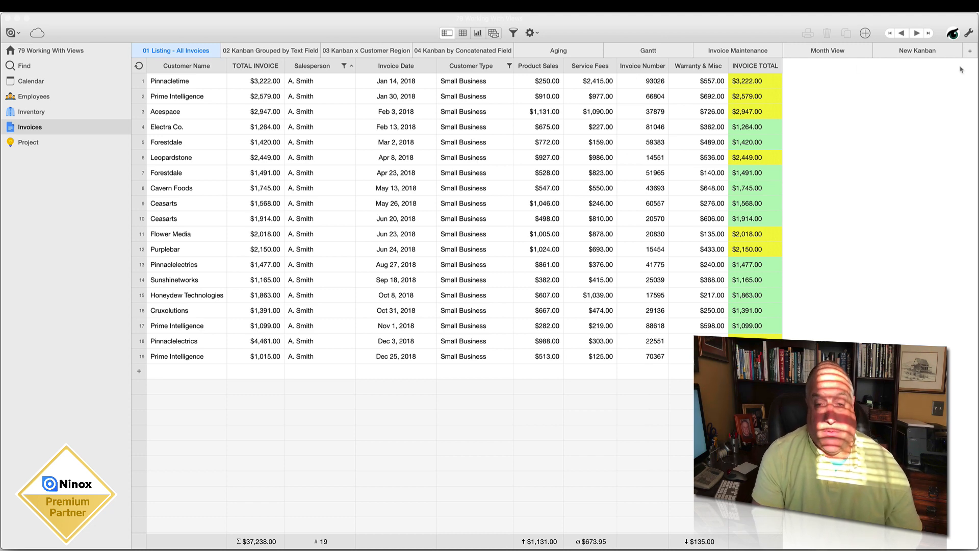
- Look at the Aging, Month View and Invoice Maintenance views and return to the 01 Listing - All Invoices view
left_click(557, 51)
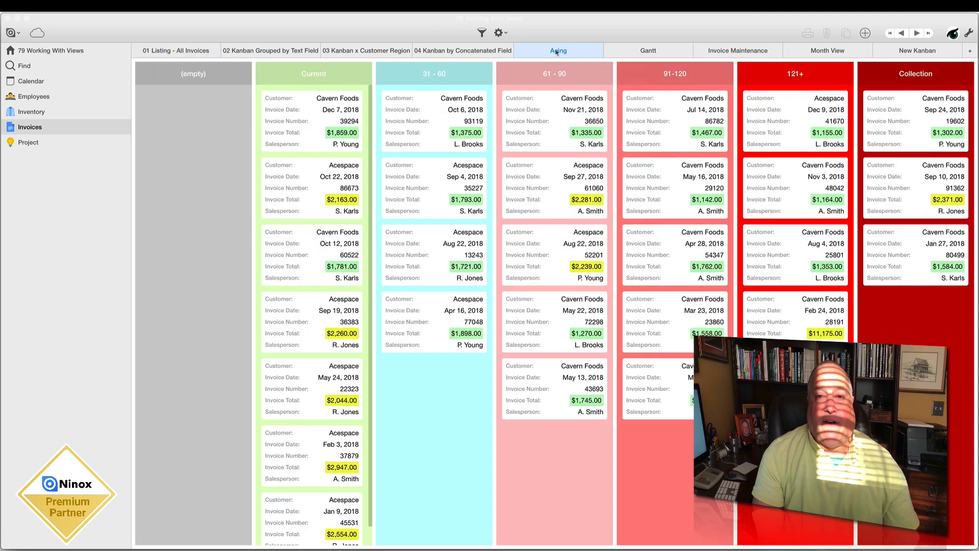
left_click(820, 51)
left_click(710, 49)
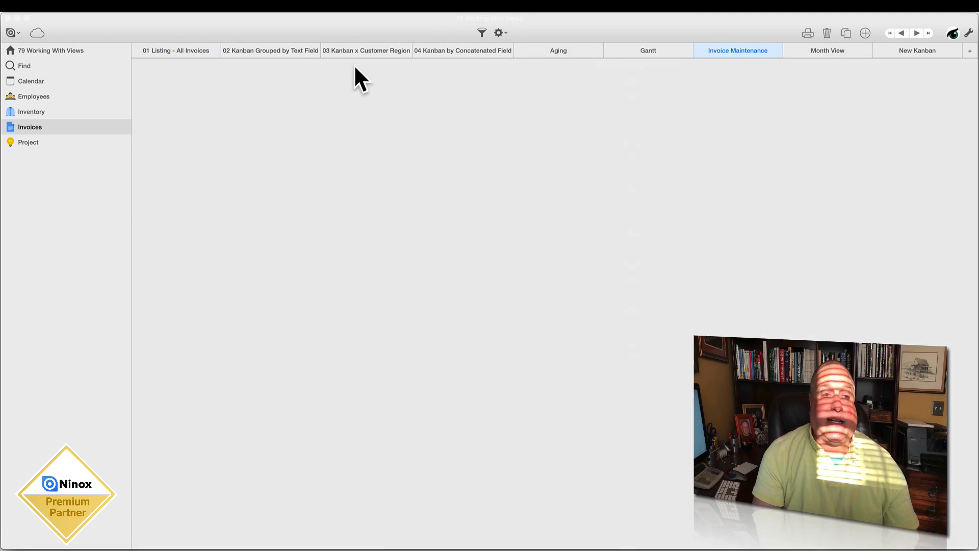
left_click(197, 53)
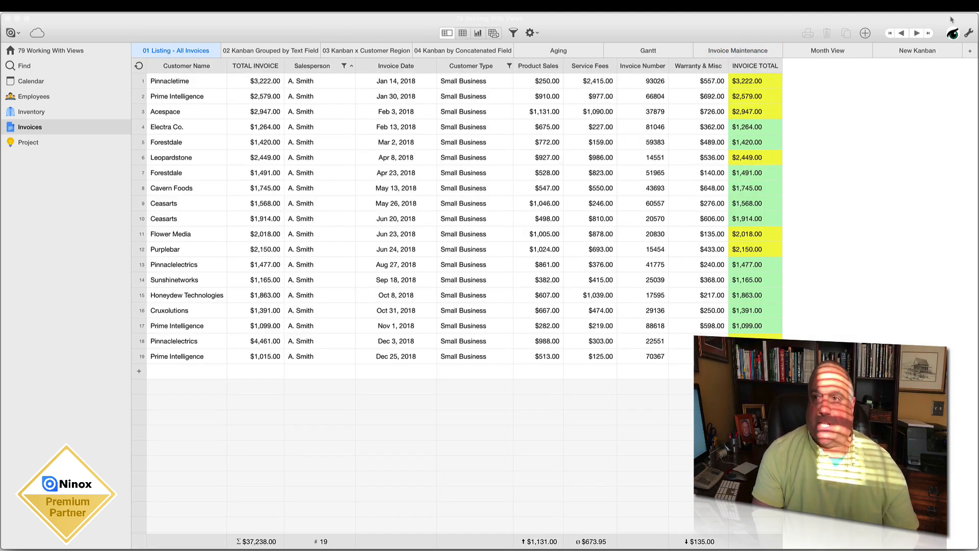
- Move the Service Fees column directly after Salesperson while in edit mode, and leave edit mode
left_click(969, 33)
left_click_drag(593, 67, 380, 66)
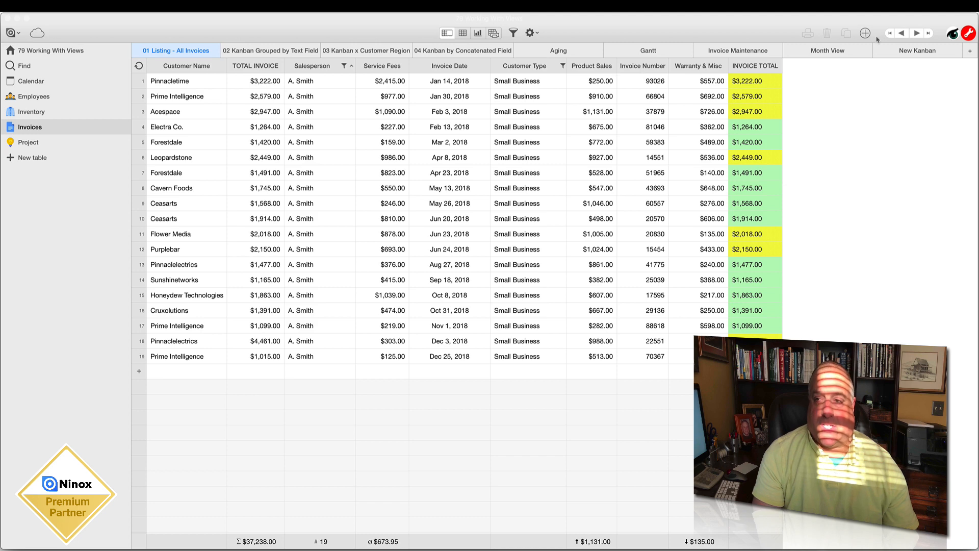
left_click(969, 34)
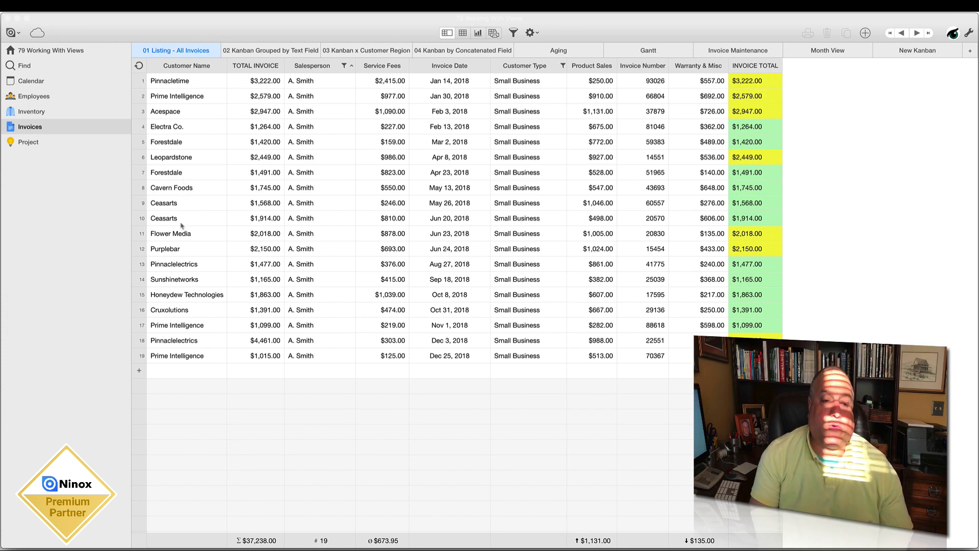
- Create a new invoice record, enter its invoice number and set the Invoice Date to Aug 5, 2019
left_click(145, 371)
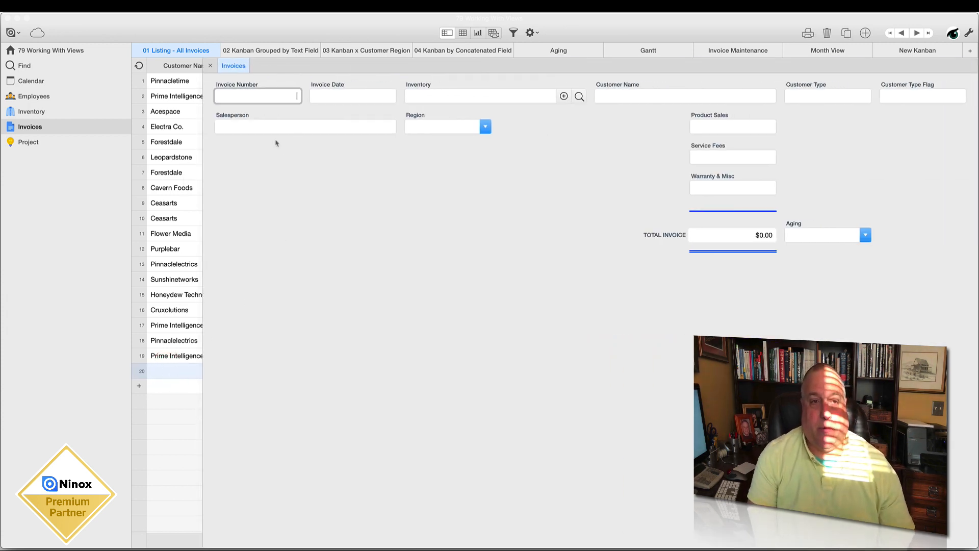
type("85258")
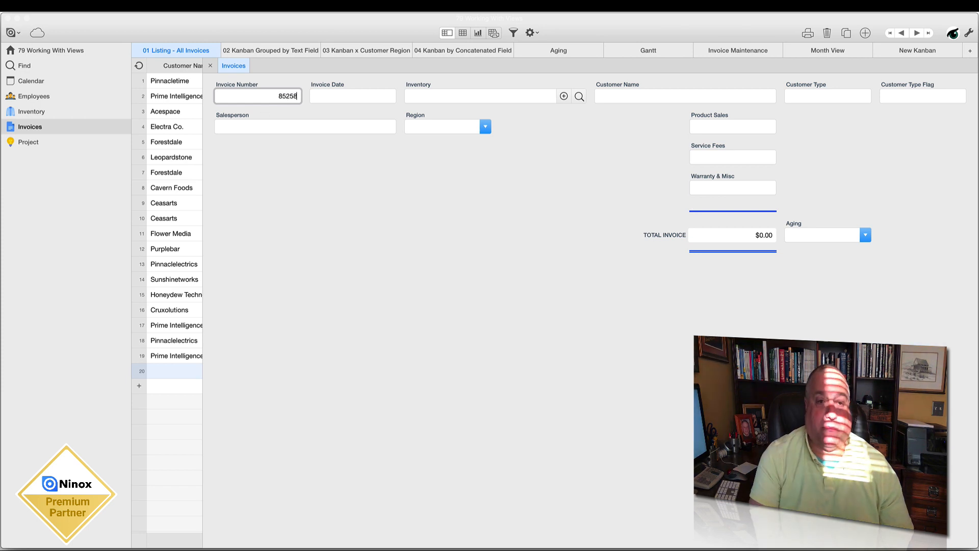
left_click(343, 95)
left_click(333, 151)
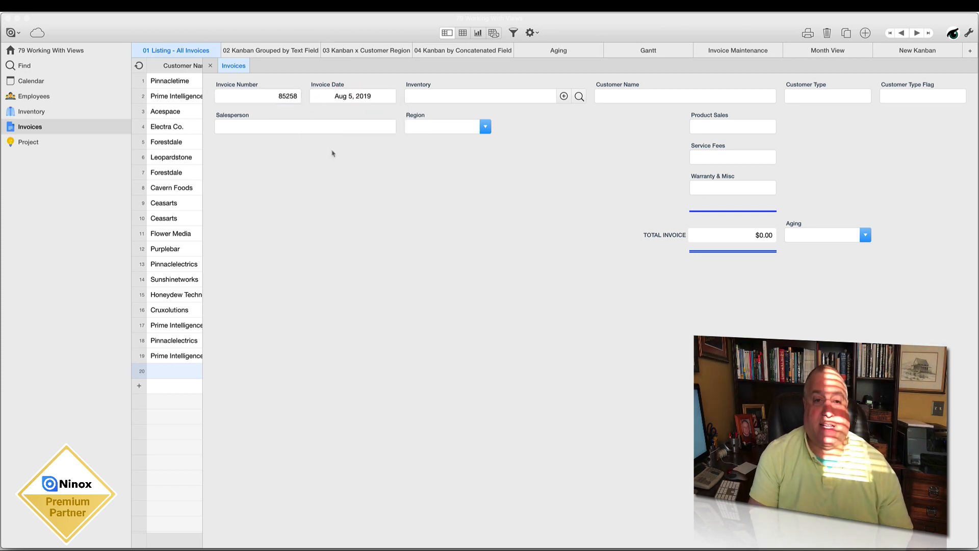
- Link inventory item 420-PON-1843-3948 to the new invoice and unlink it again
left_click(446, 98)
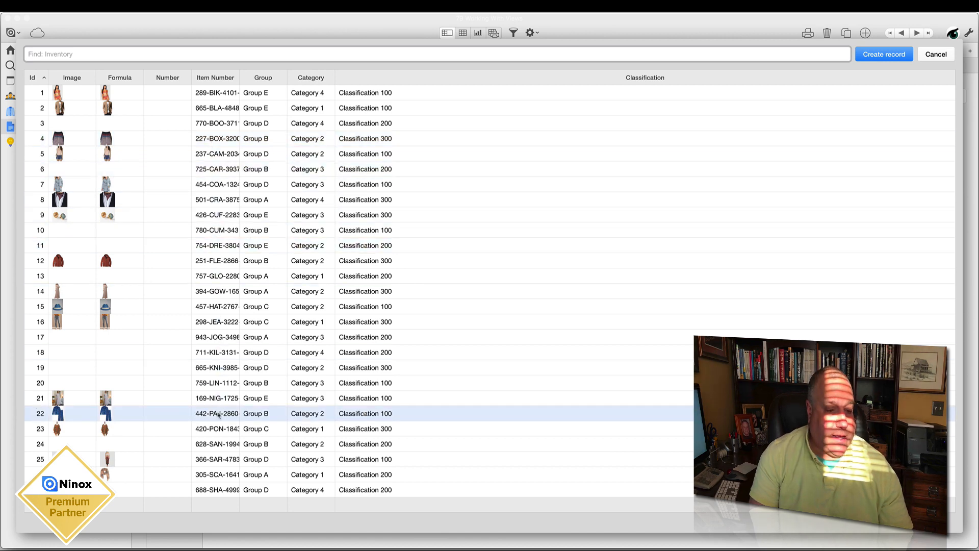
left_click(214, 429)
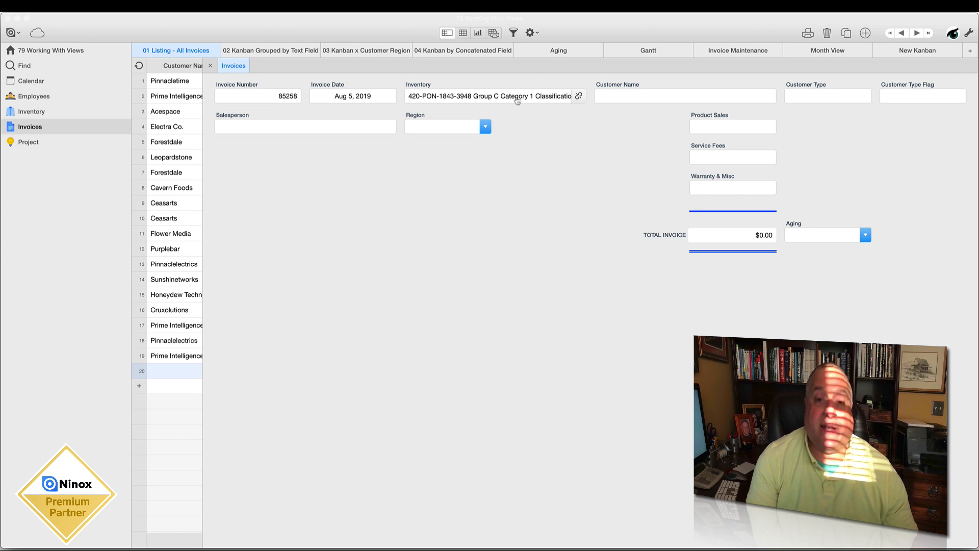
left_click(580, 97)
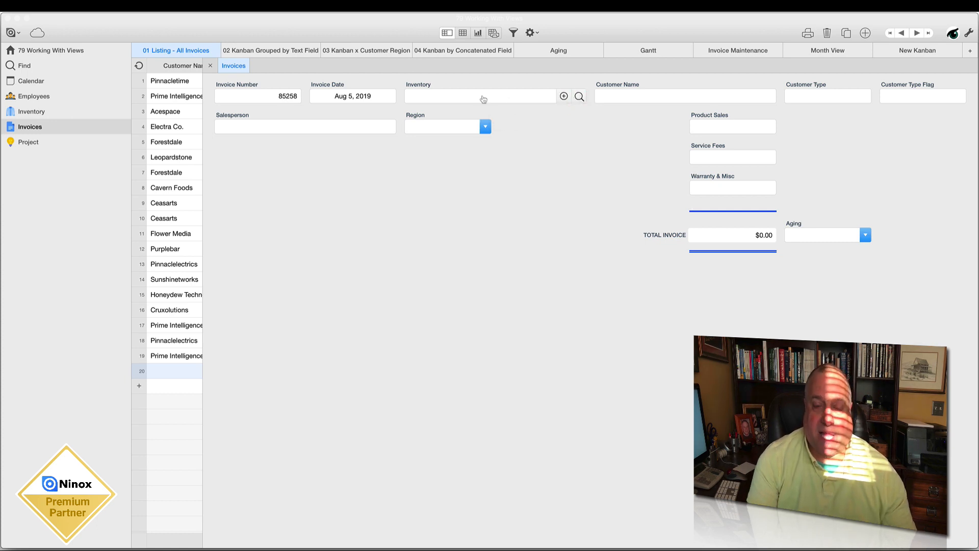
- Open the inventory item selection for the invoice and hide its Formula and Number columns
left_click(484, 97)
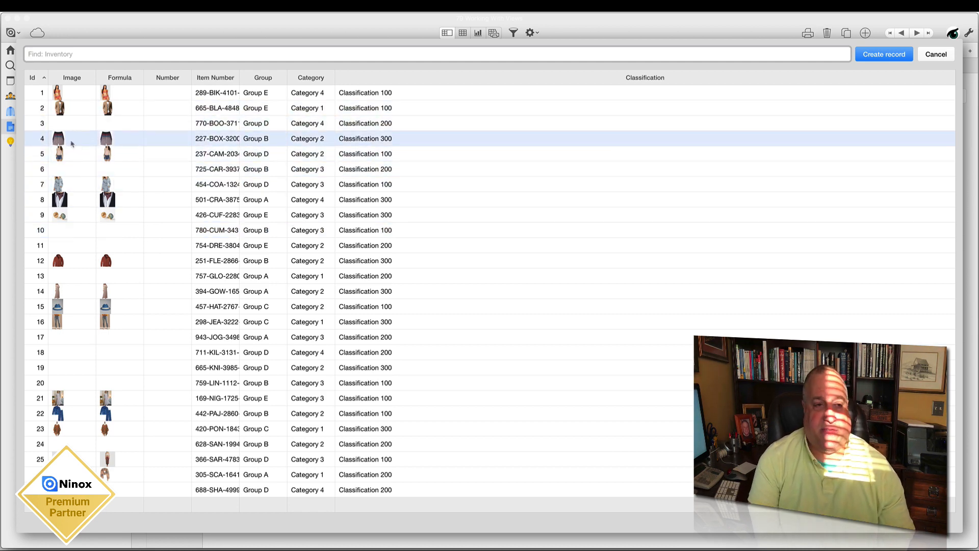
left_click(108, 78)
left_click(119, 219)
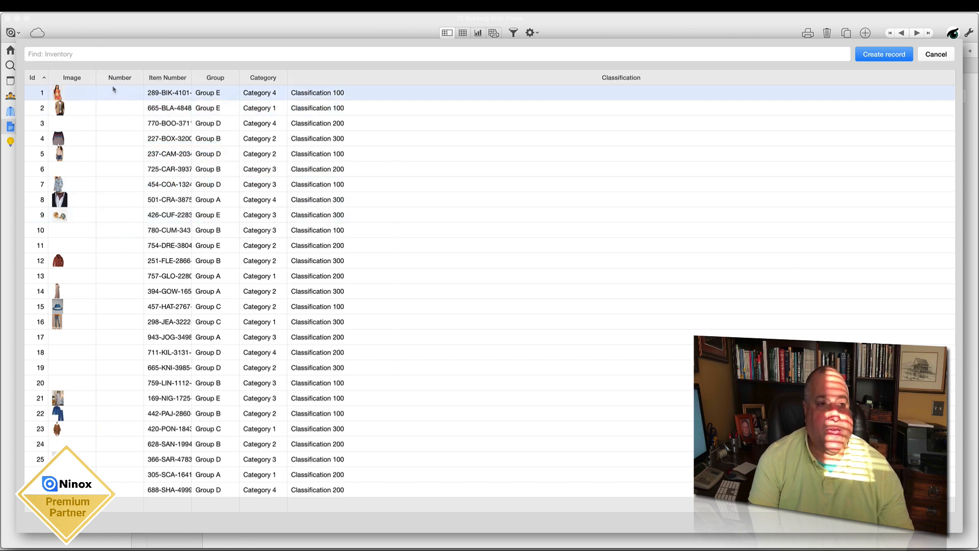
left_click(117, 78)
left_click(120, 219)
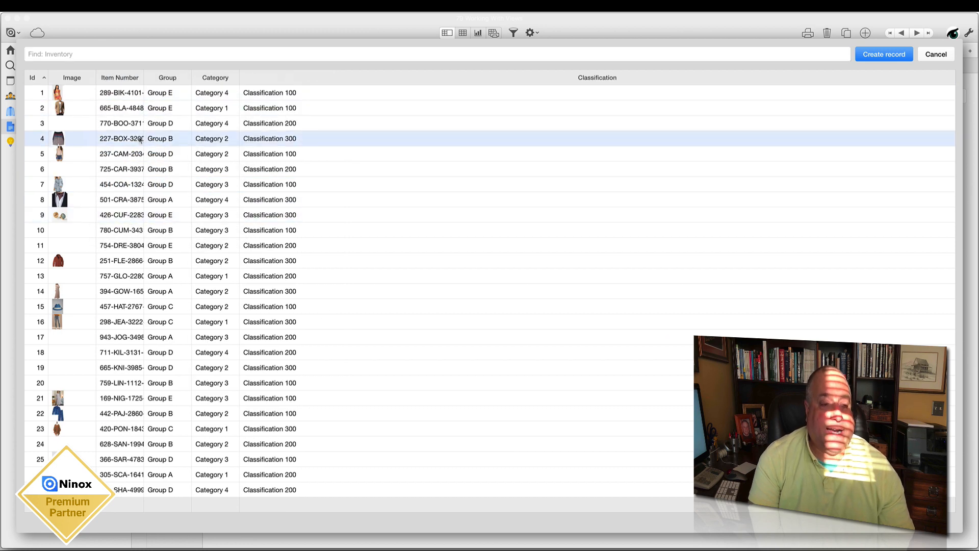
- Hide the Id column in the inventory selection list and place the Item Number column ahead of Image
left_click(30, 79)
left_click(52, 215)
left_click_drag(90, 78, 121, 78)
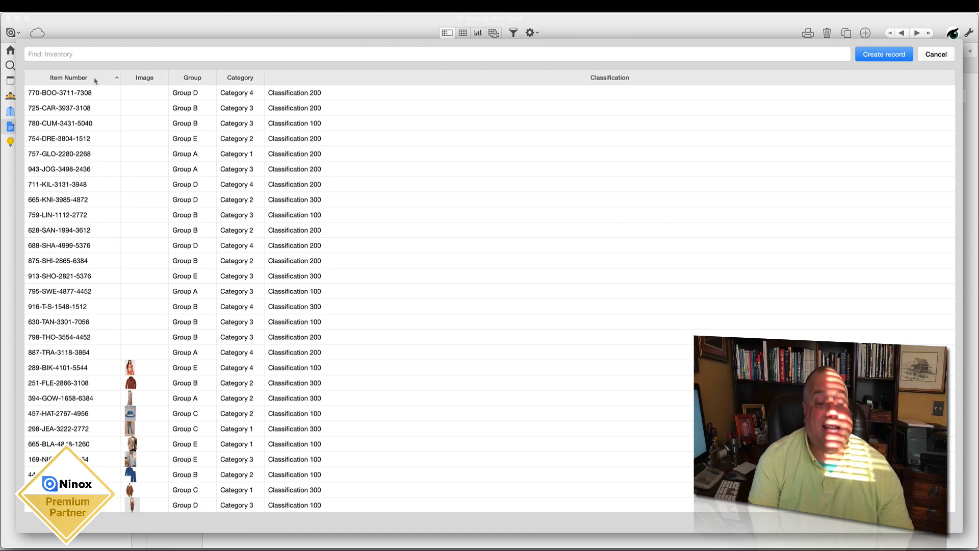
- Show the Description and Number columns after Item Number in the inventory selection list and widen Description
left_click(95, 80)
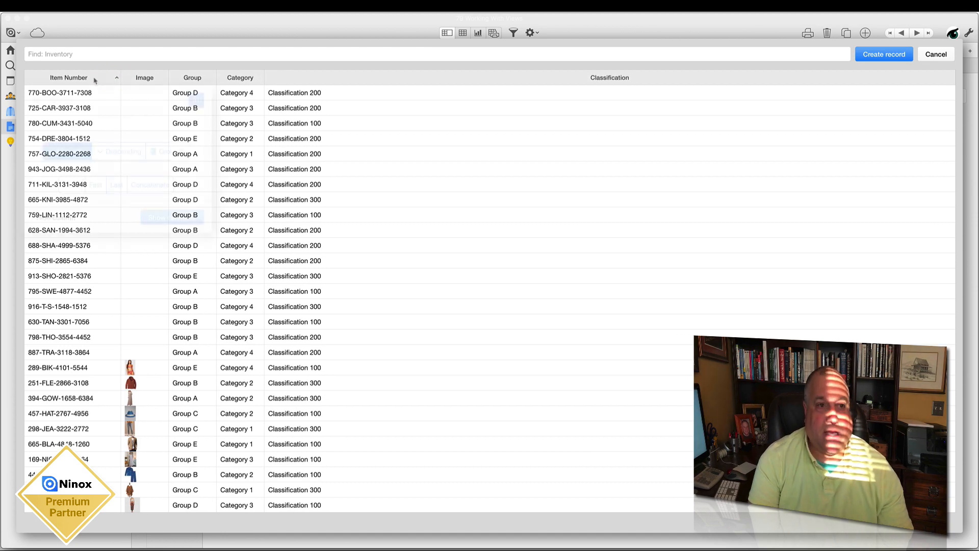
left_click(157, 218)
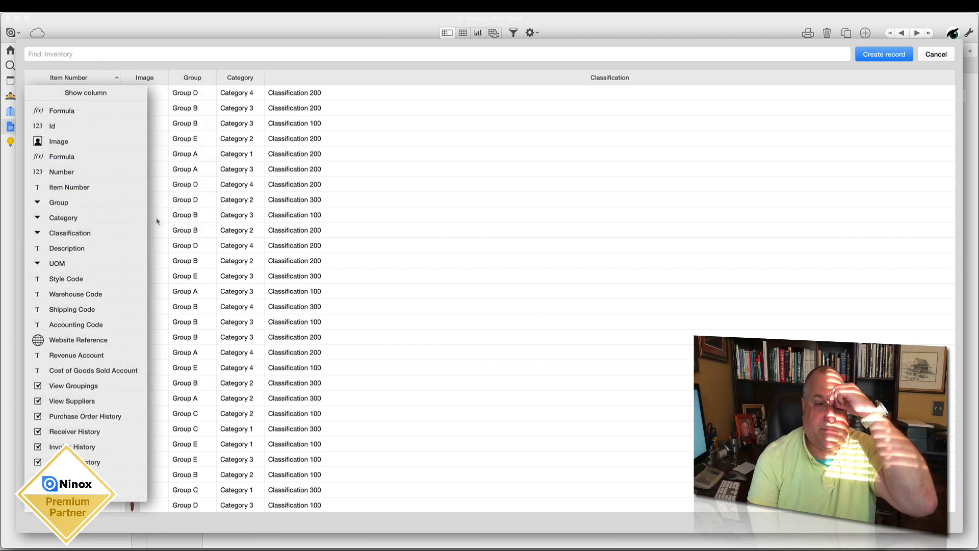
left_click(102, 248)
left_click_drag(180, 78, 239, 81)
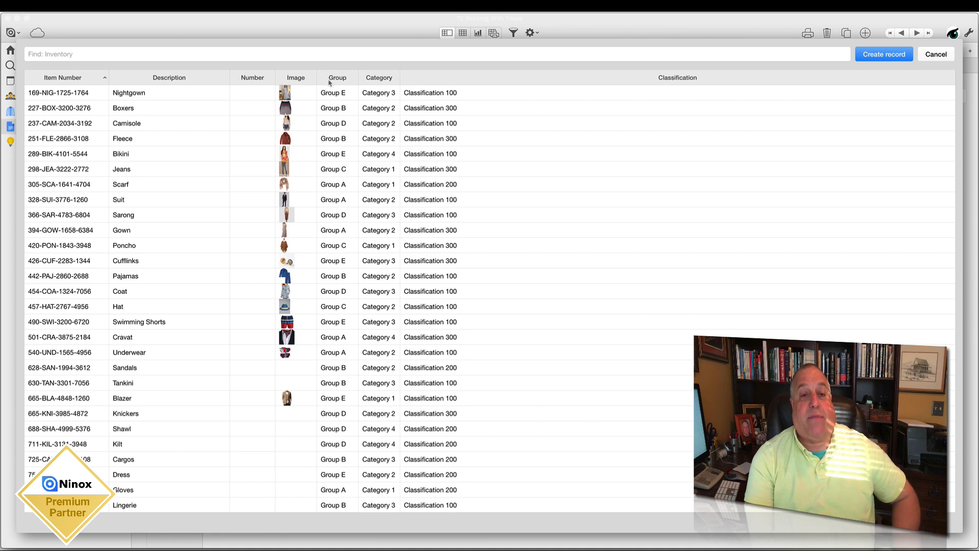
- Hide the Group, Category and Classification columns and widen the Item Number, Description and Number columns in the selection list
left_click(329, 80)
left_click(352, 219)
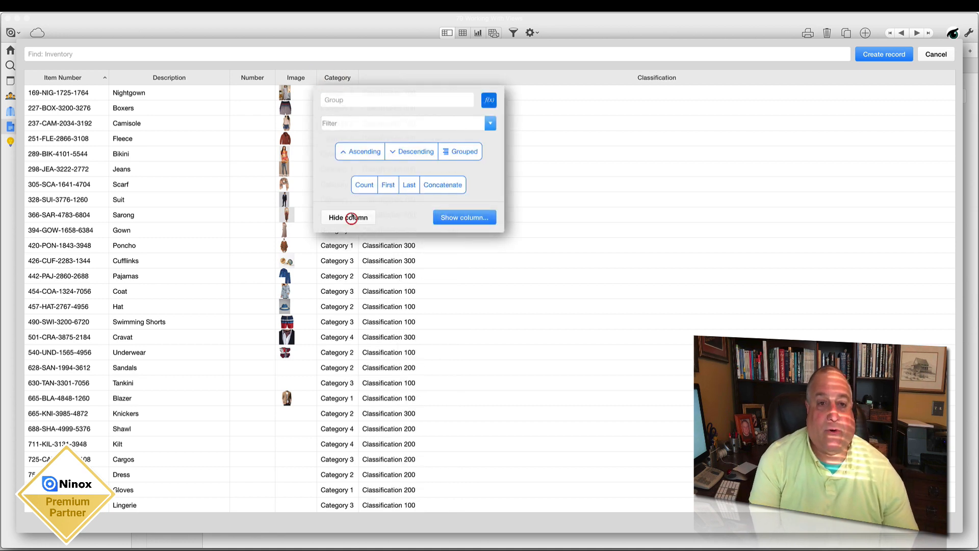
left_click(341, 79)
left_click(341, 219)
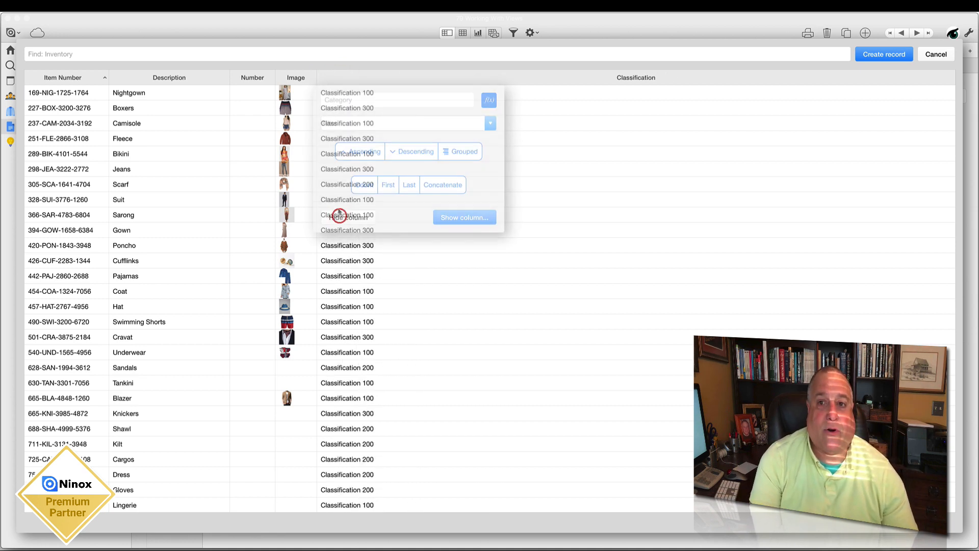
left_click(342, 80)
left_click(350, 219)
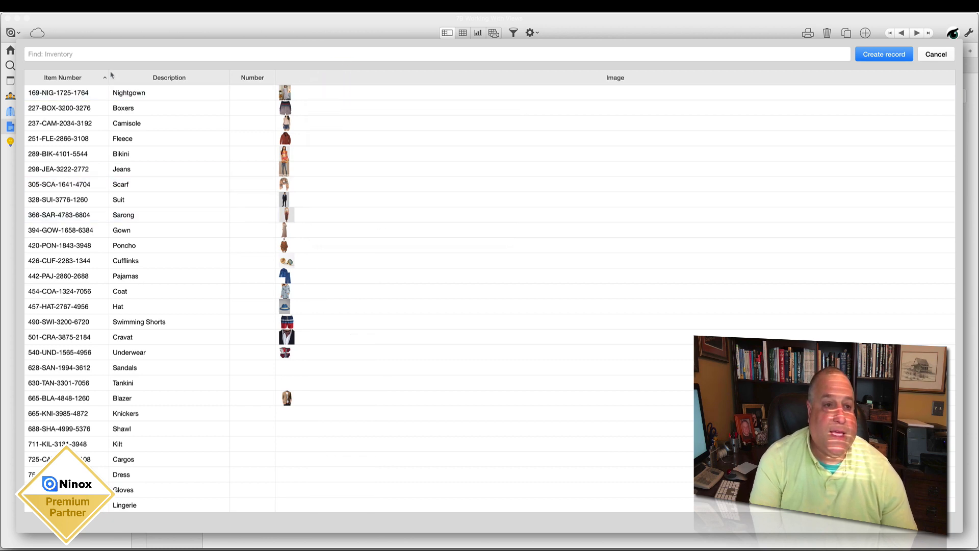
left_click_drag(108, 75, 239, 71)
left_click_drag(362, 76, 662, 77)
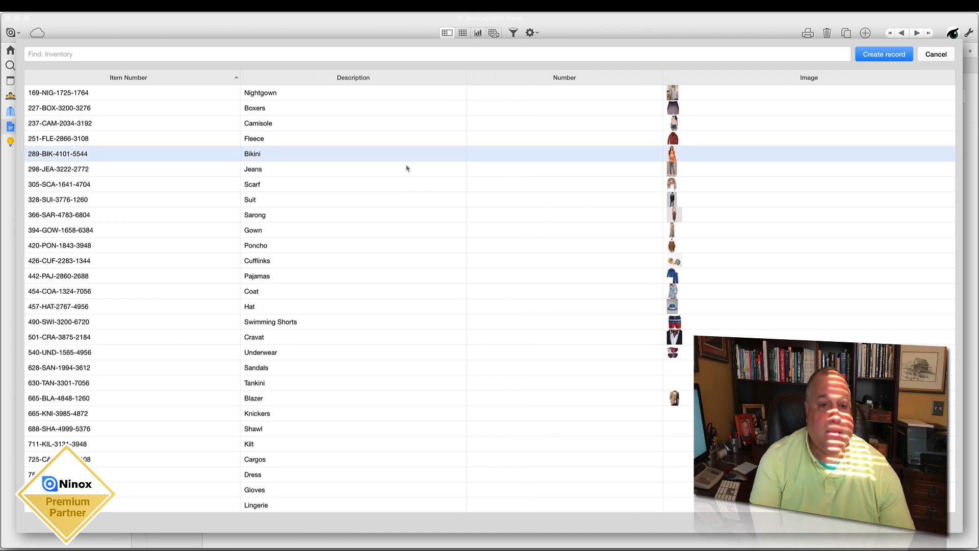
- Link the Poncho item to the invoice, unlink it again and reopen the inventory selection list
left_click(207, 247)
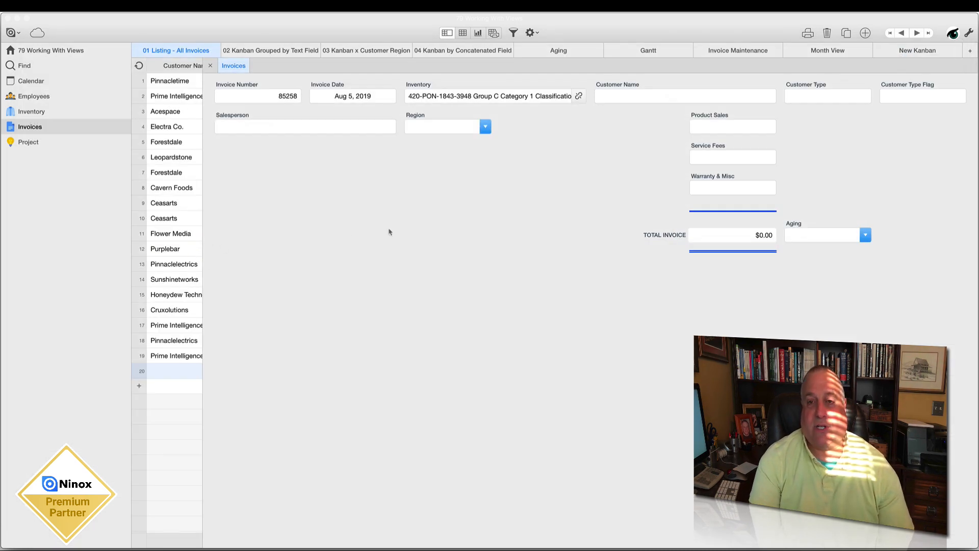
left_click(579, 97)
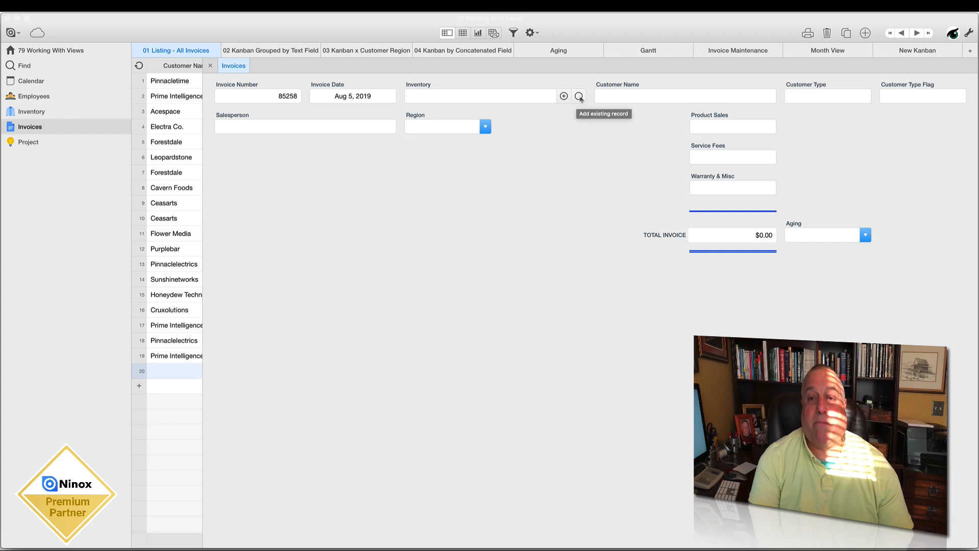
left_click(510, 98)
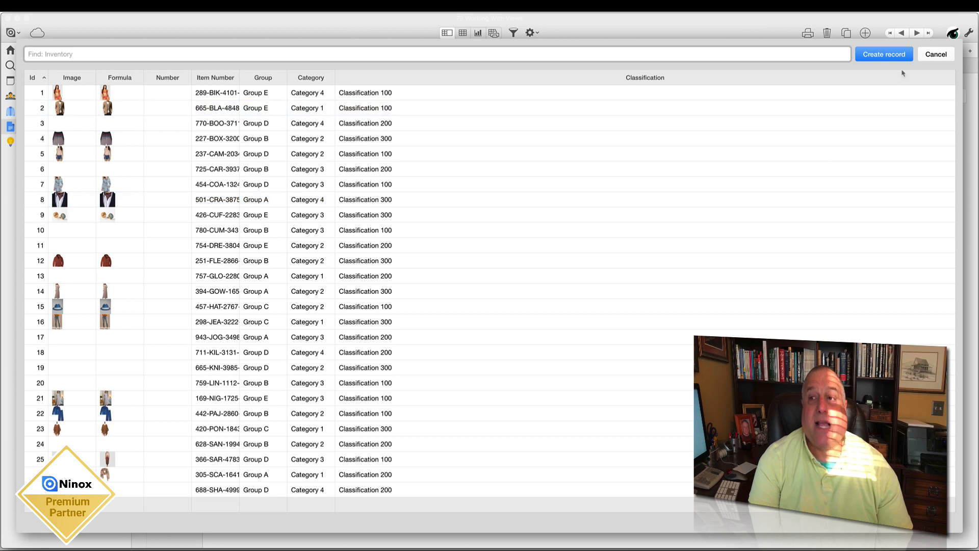
- Close the inventory selection list, turn on administration mode and reopen the list from the invoice's Inventory field
left_click(926, 55)
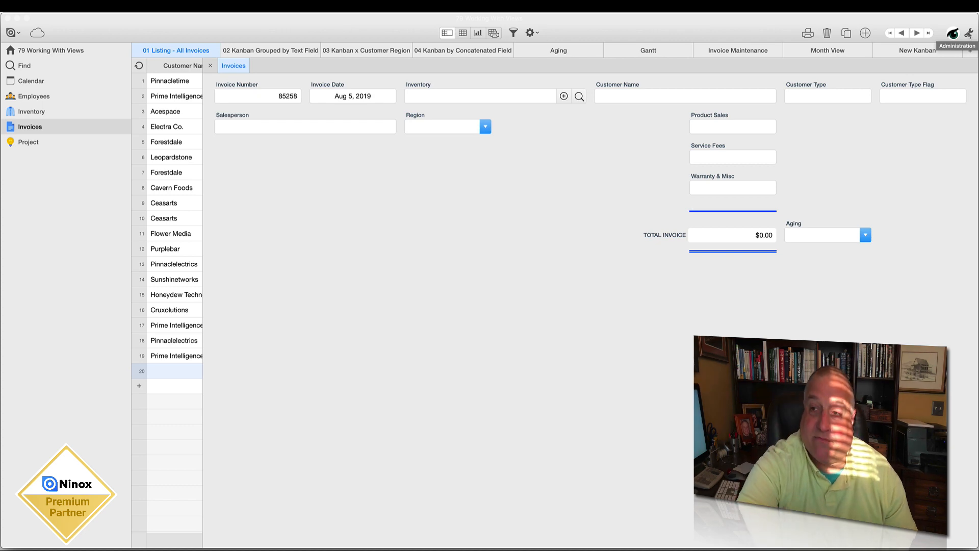
left_click(969, 34)
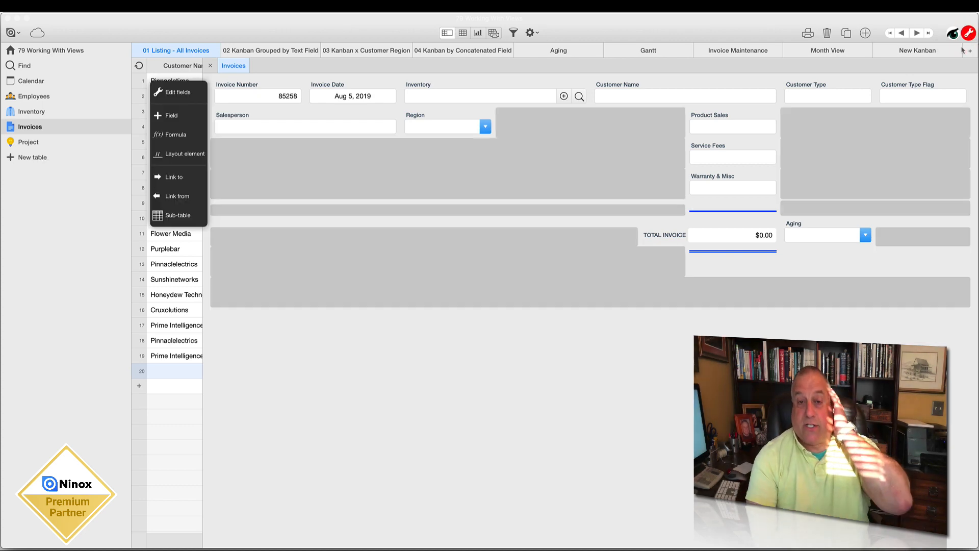
left_click(477, 95)
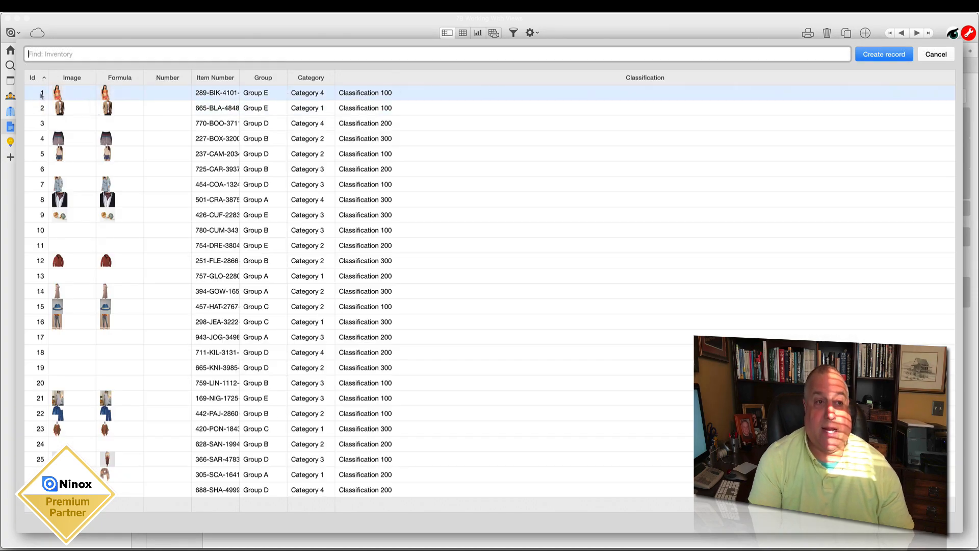
- Hide the Id and Formula columns in the inventory selection list and place a widened Item Number column first
left_click(32, 77)
left_click(43, 218)
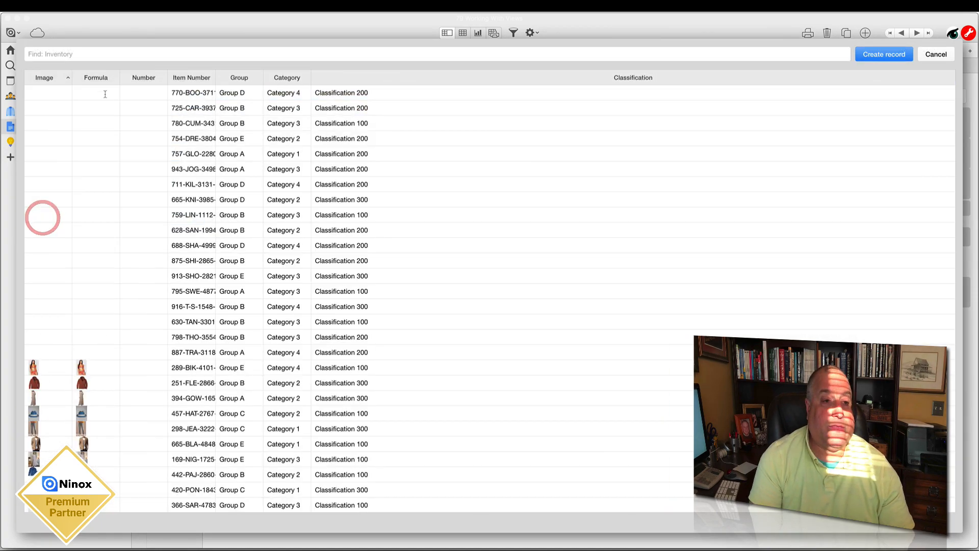
left_click(95, 77)
left_click(99, 218)
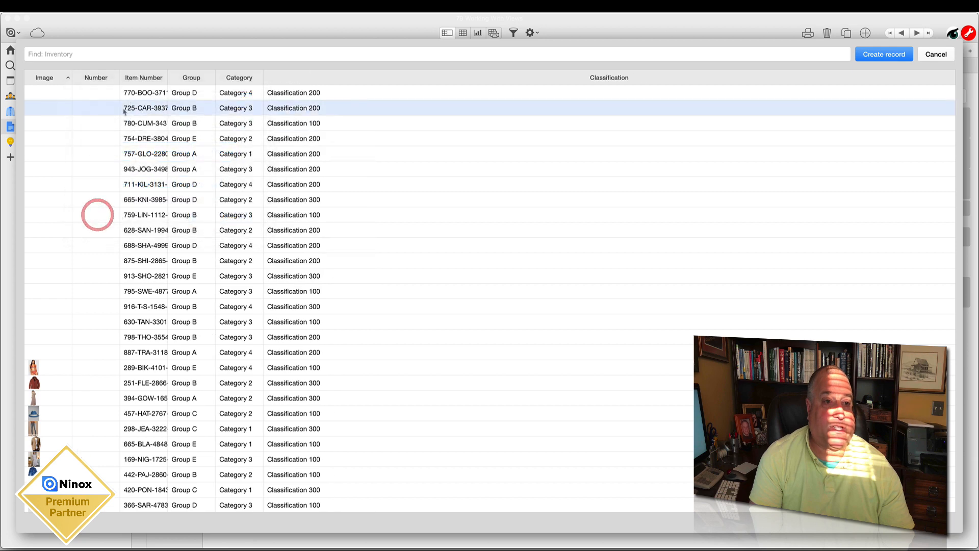
left_click_drag(133, 80, 29, 79)
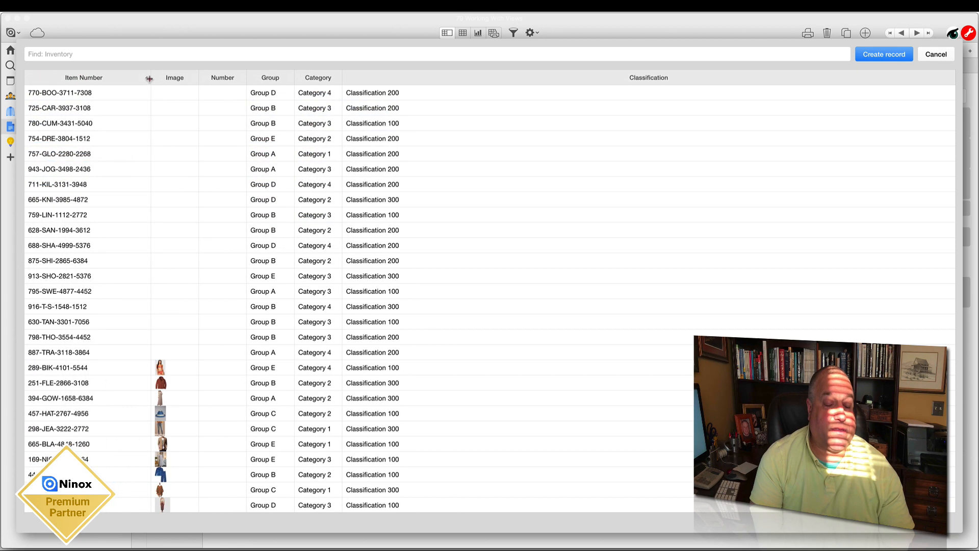
- Hide the Category, Group and Classification columns in the inventory selection list
left_click(307, 77)
left_click(309, 217)
left_click(265, 77)
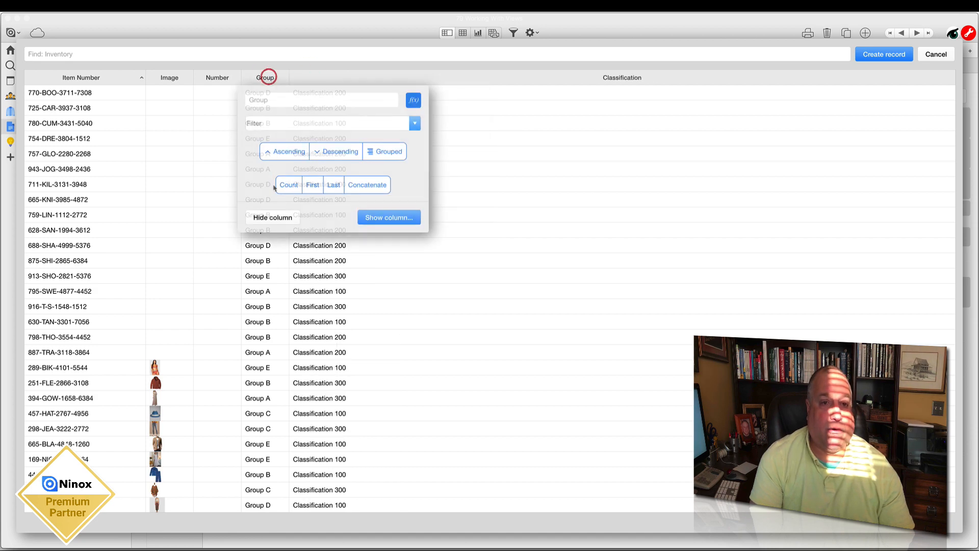
left_click(268, 217)
left_click(269, 77)
left_click(282, 218)
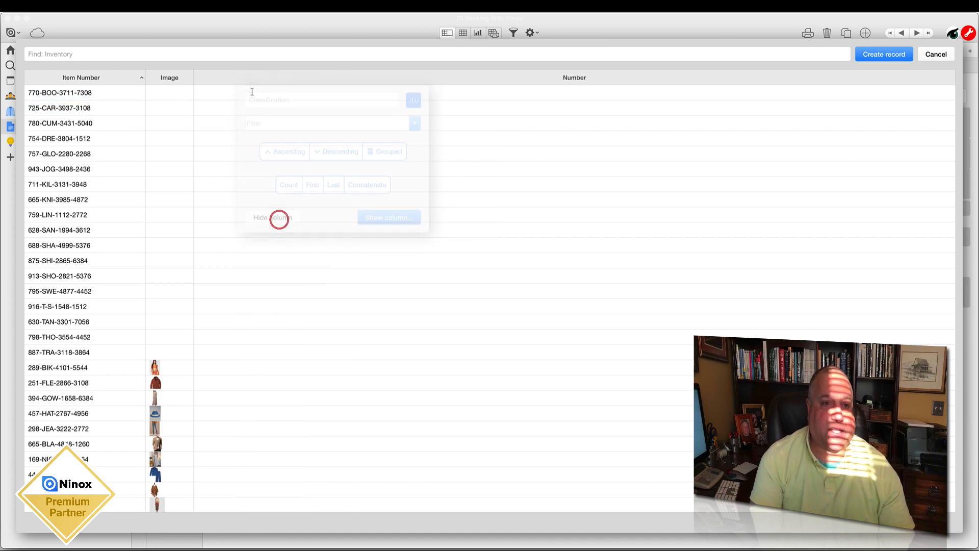
- Show the Description column directly after Item Number in the inventory selection list
left_click(95, 79)
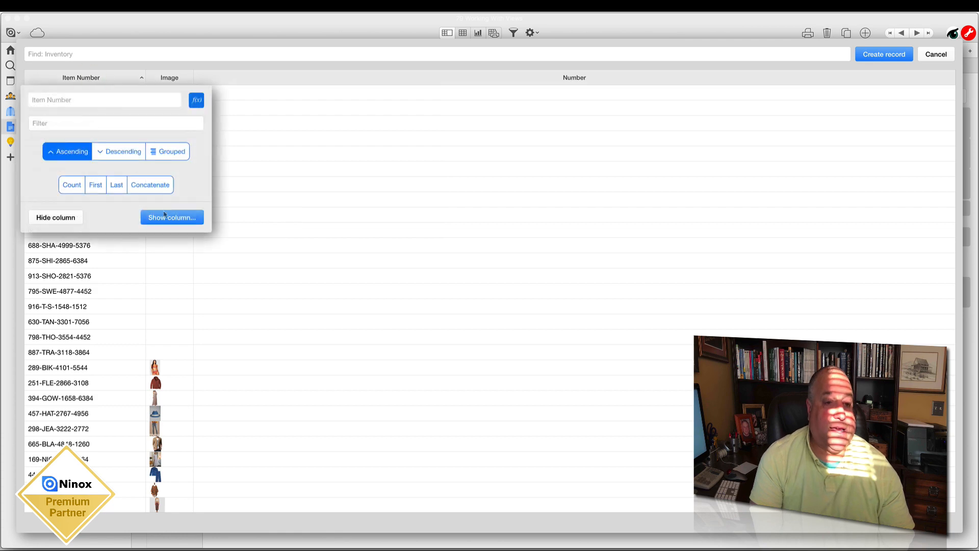
left_click(163, 218)
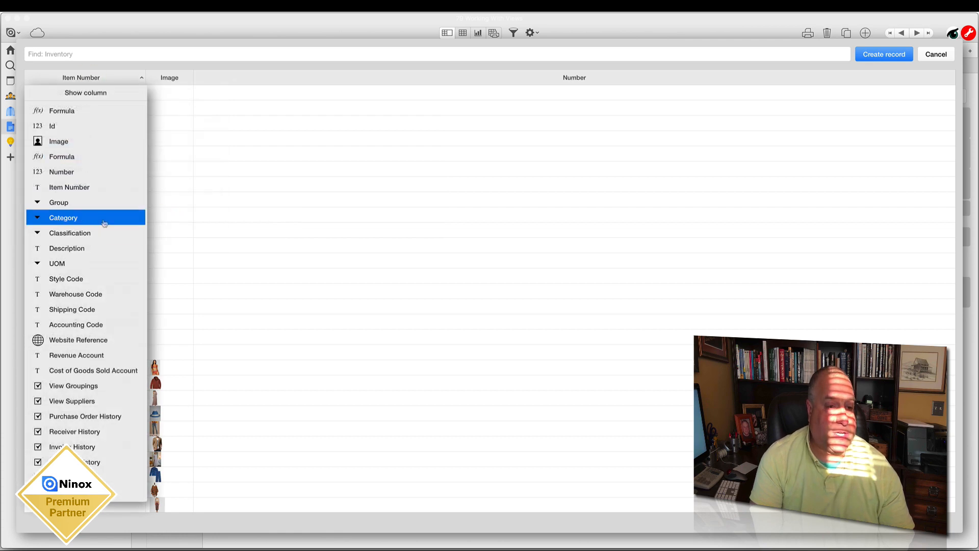
left_click(99, 255)
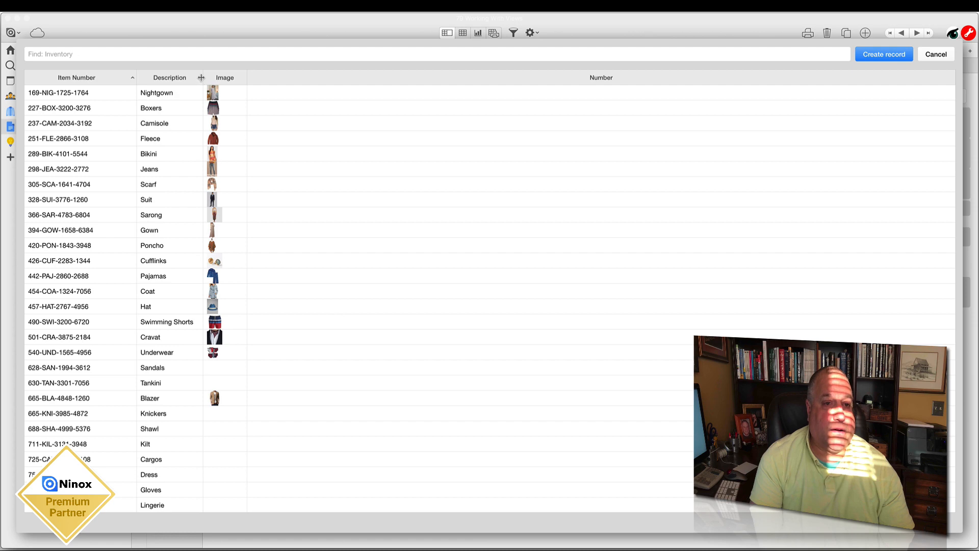
- Show Number between Description and Image, widen these columns and hide the duplicate Number column after Image
left_click_drag(200, 76, 311, 73)
left_click(312, 71)
left_click_drag(527, 76, 614, 78)
left_click(657, 79)
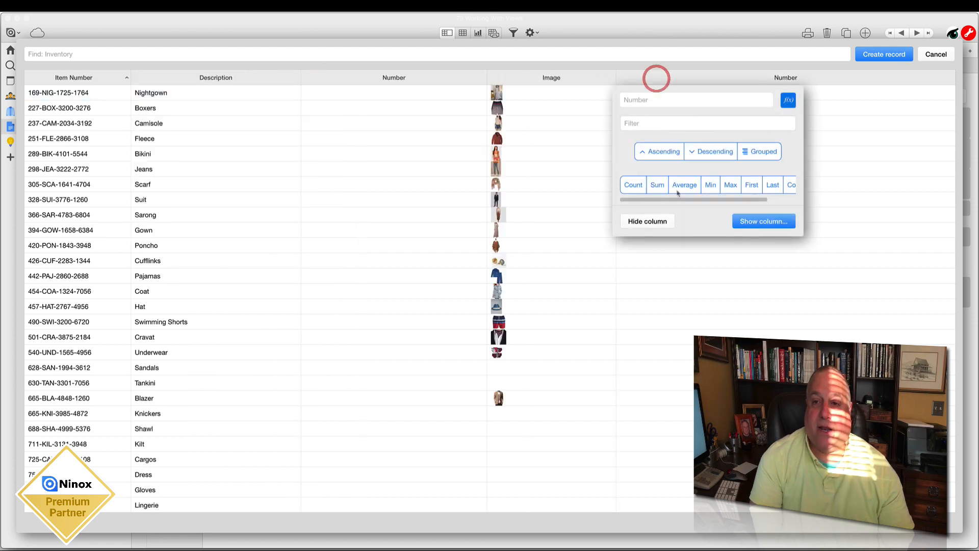
left_click(639, 222)
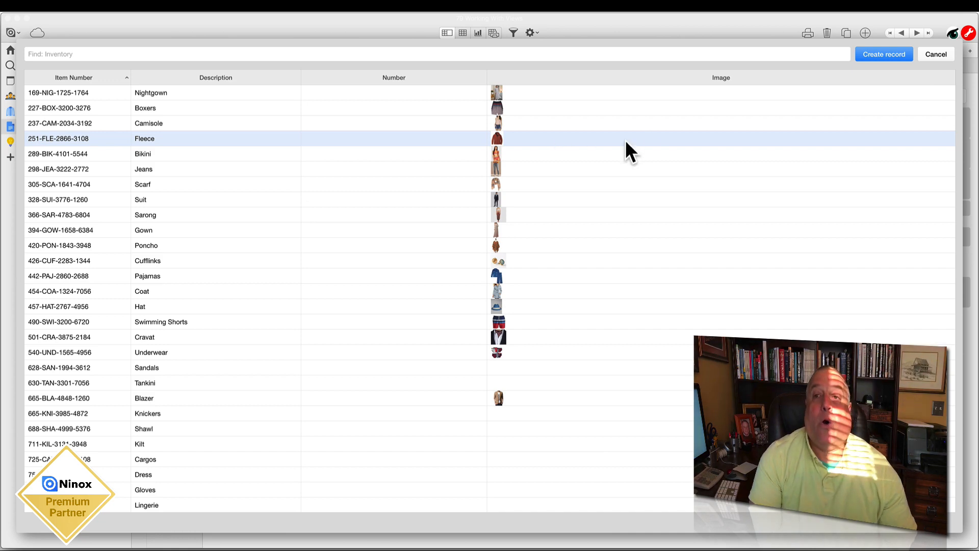
- Close the inventory selection list, save the application changes and leave administration mode
left_click(936, 54)
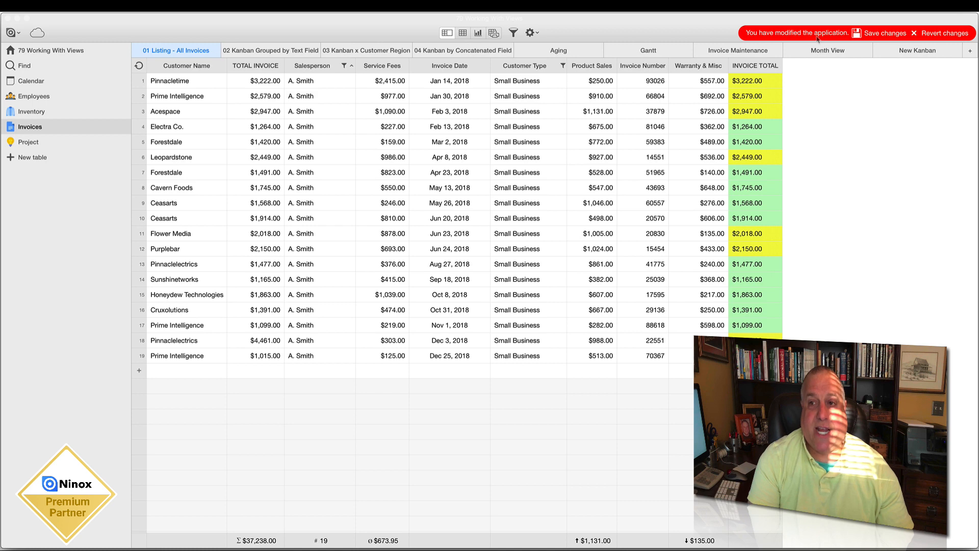
left_click(878, 35)
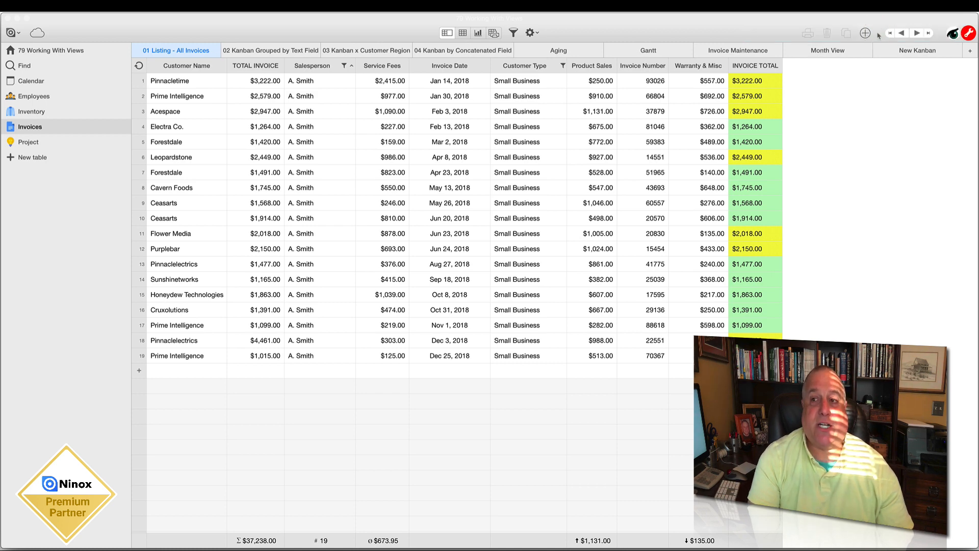
left_click(969, 33)
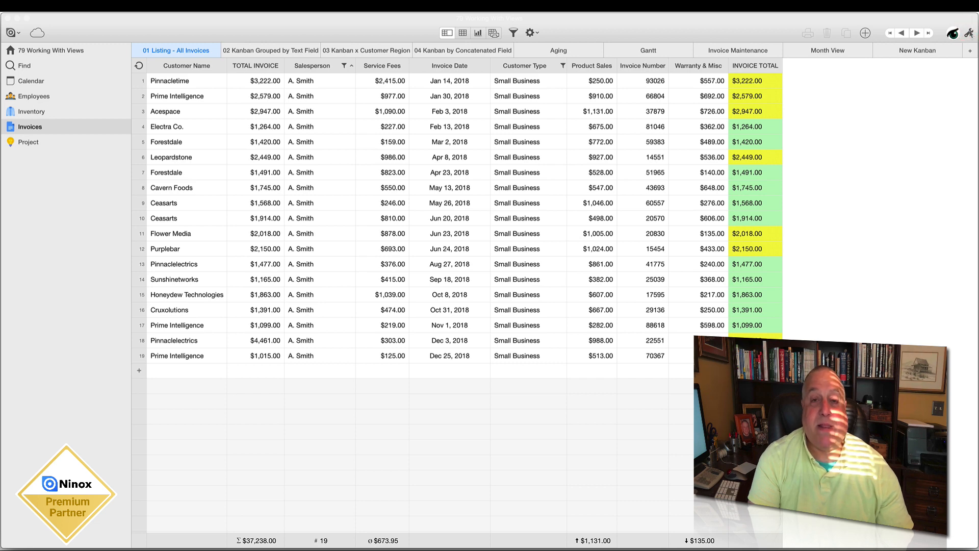
- Open the inventory selection list from a new invoice and examine the column options of Description and Number
double_click(452, 368)
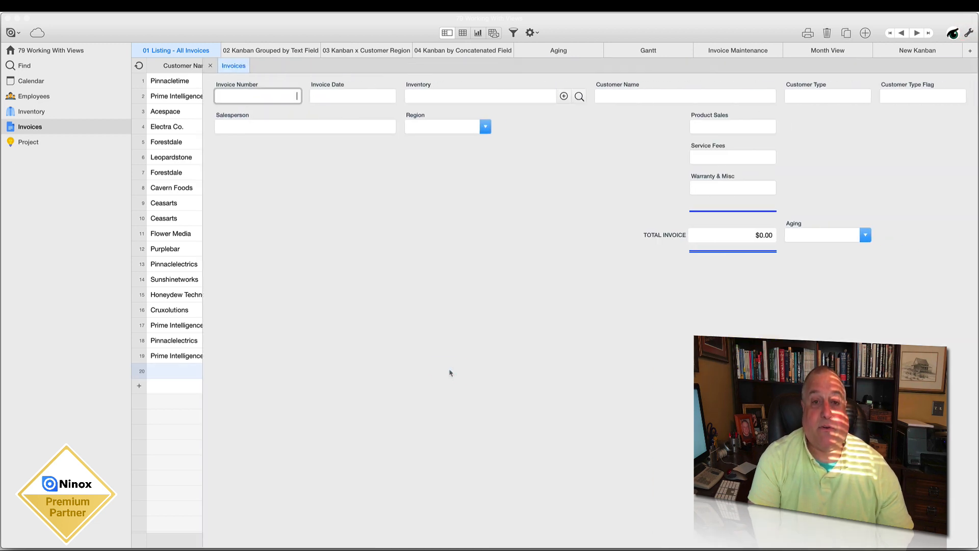
left_click(446, 97)
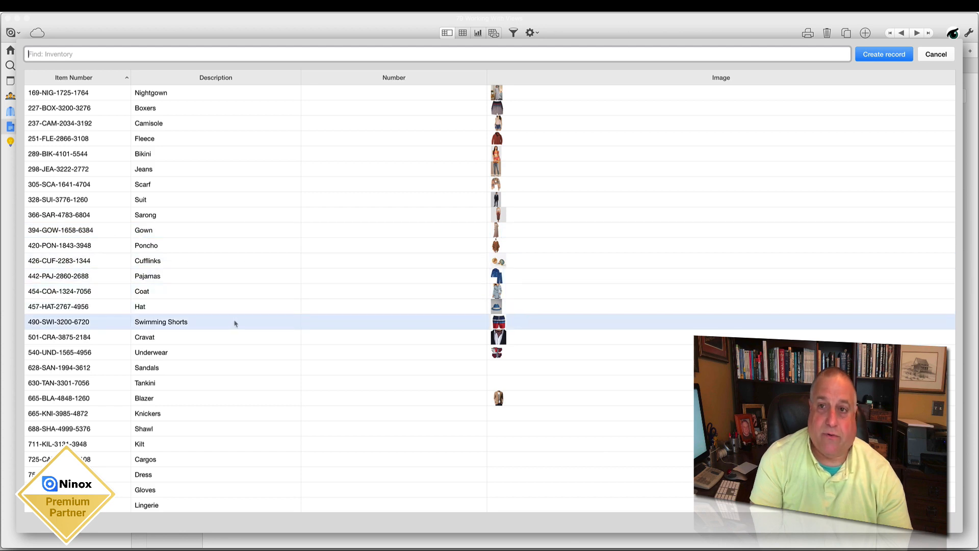
left_click(230, 80)
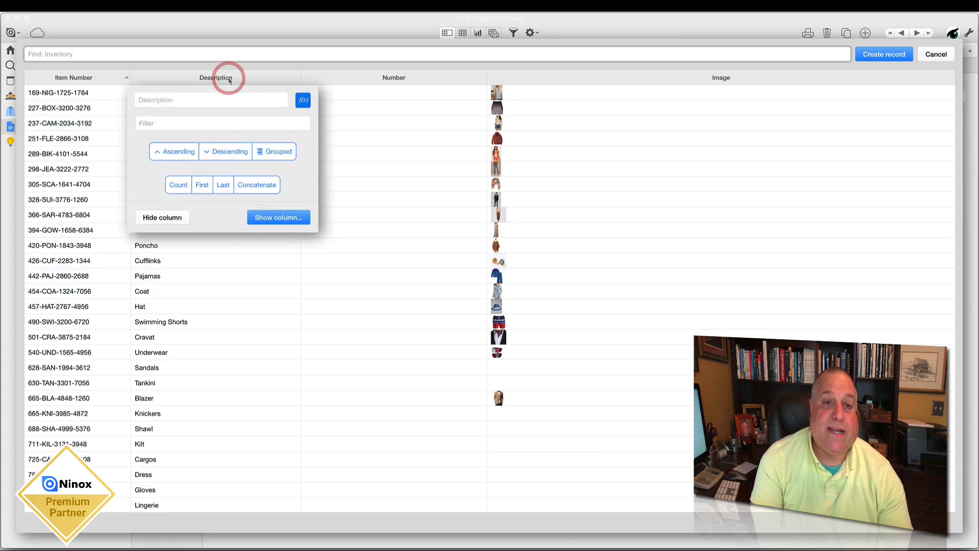
left_click(360, 78)
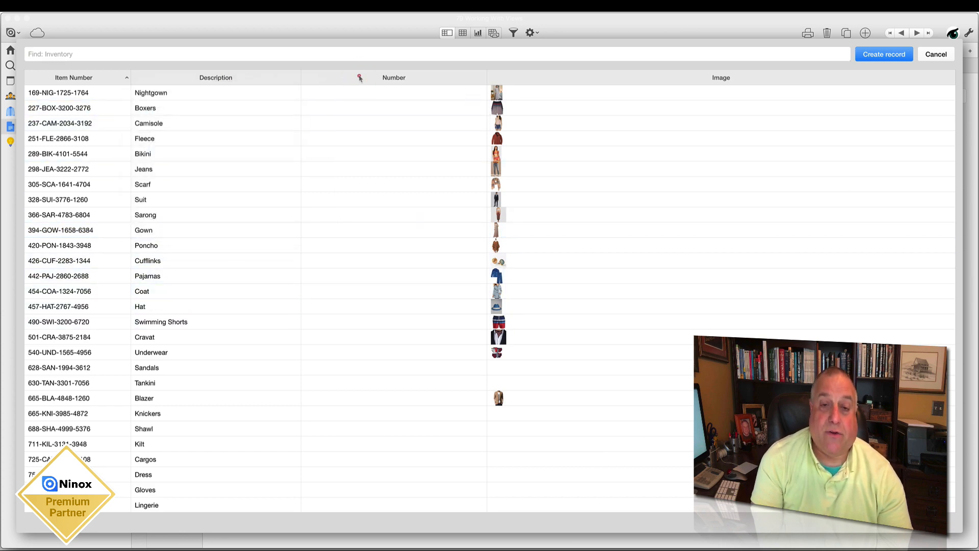
left_click(360, 78)
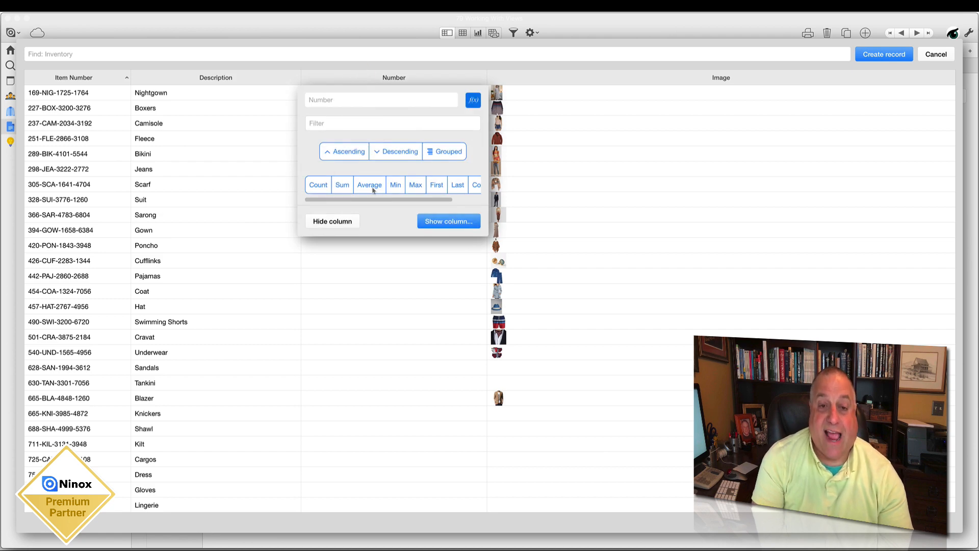
left_click(209, 77)
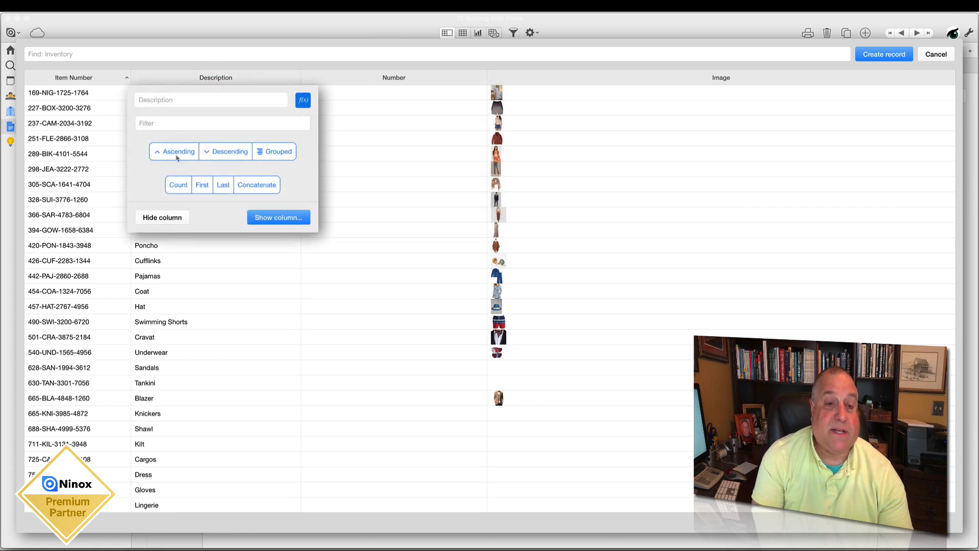
left_click(74, 79)
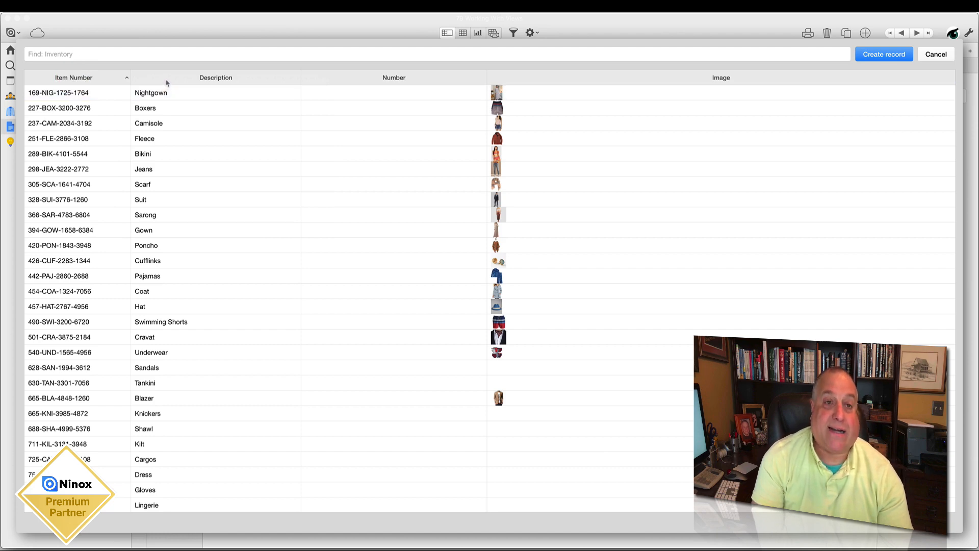
- Return to administration mode on the new invoice and reopen its inventory selection list
left_click(936, 54)
left_click(969, 33)
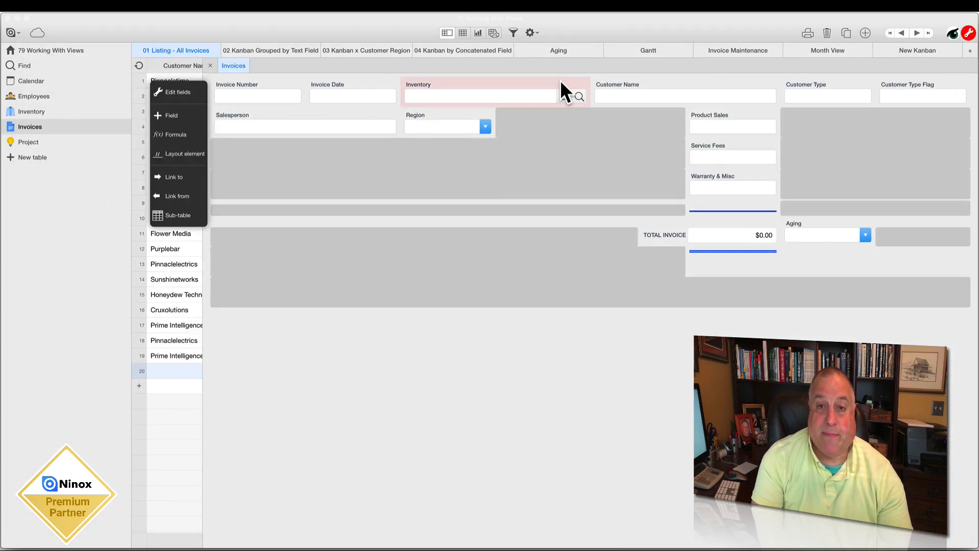
left_click(437, 100)
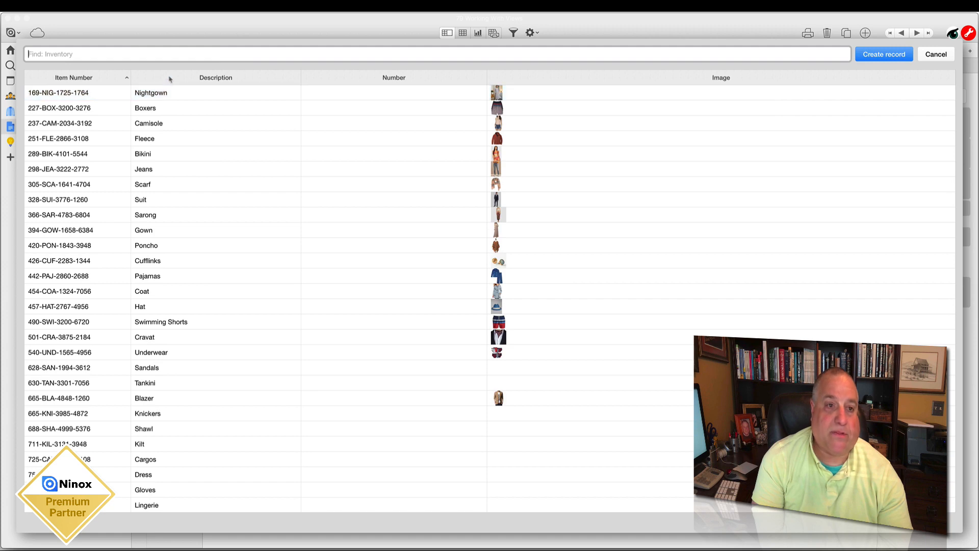
- Place the Description column ahead of Item Number and sort the inventory list by Description in ascending order
left_click_drag(163, 80, 64, 80)
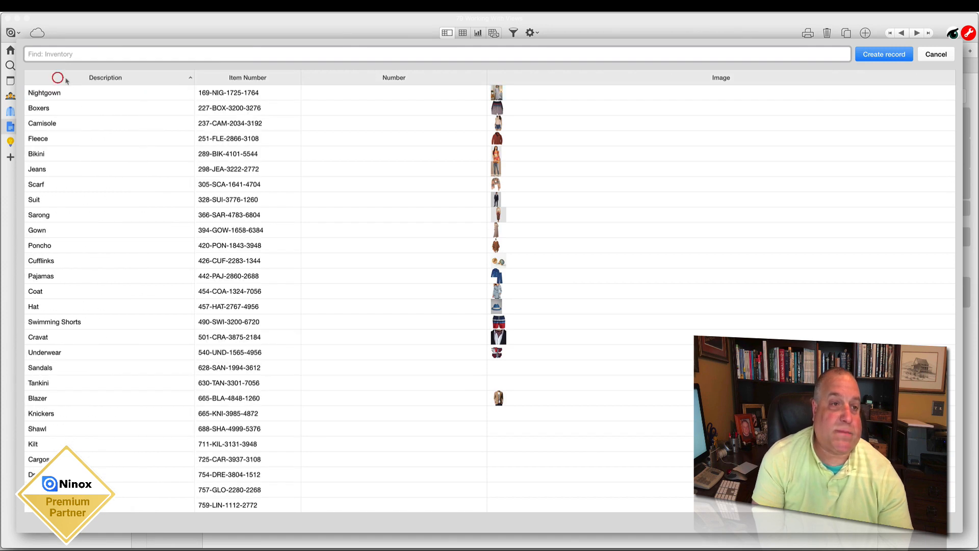
left_click(66, 82)
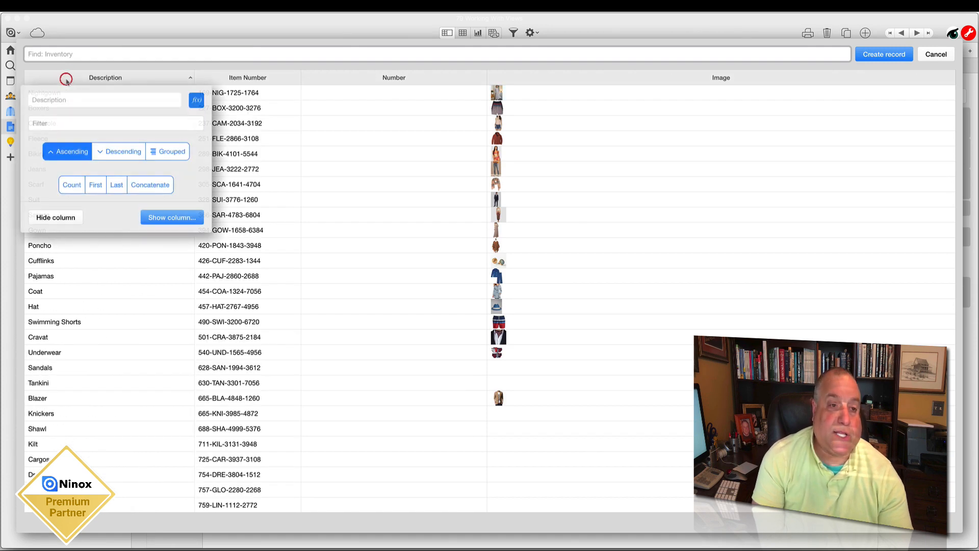
left_click(62, 154)
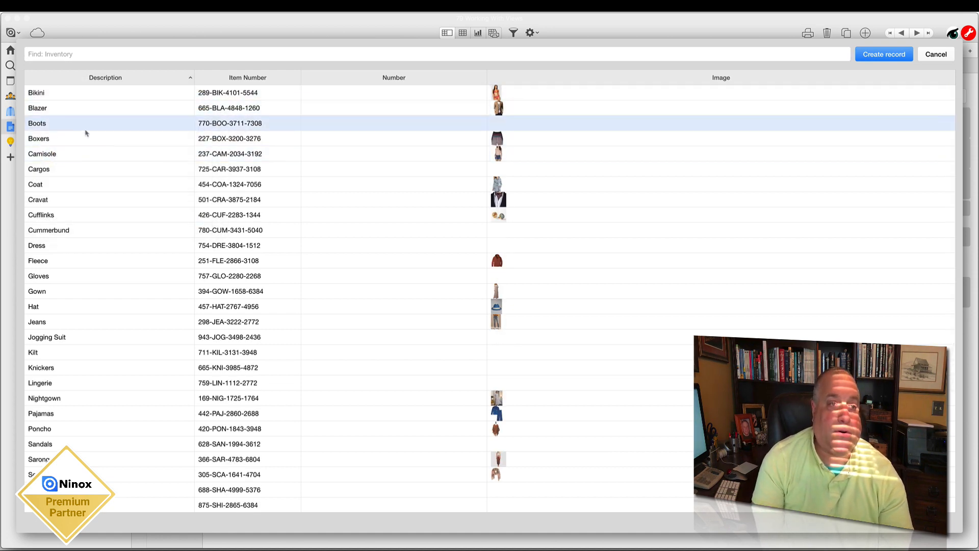
scroll(88, 153, "down", 3)
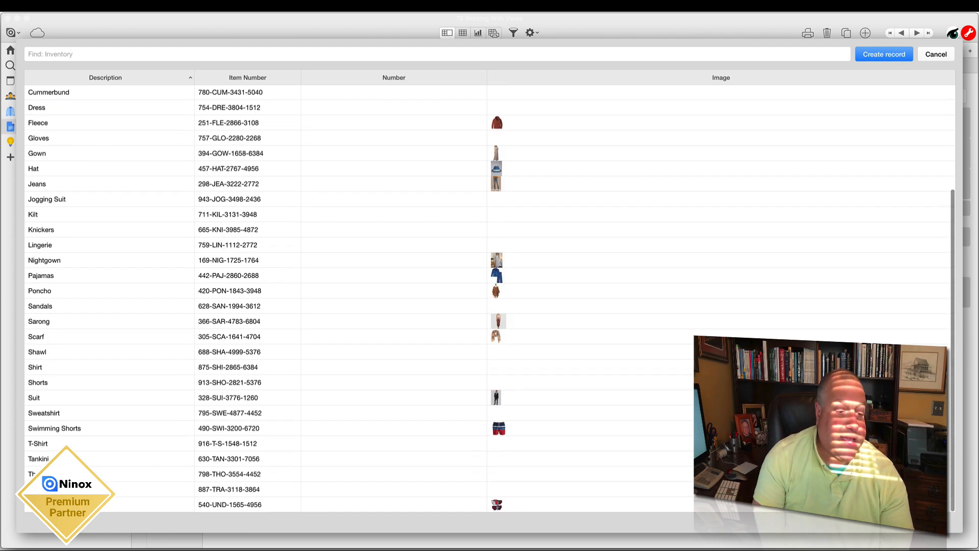
scroll(100, 162, "up", 3)
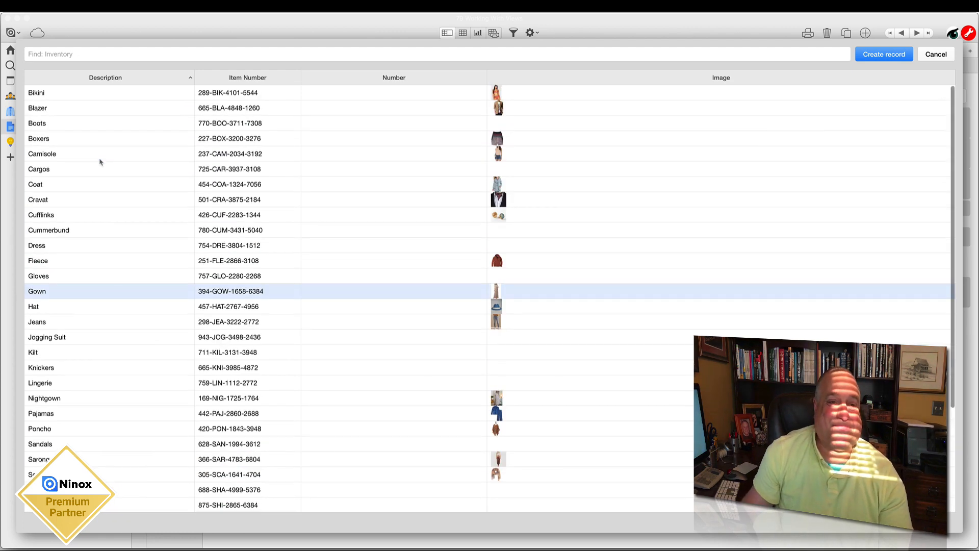
- Close the reordered inventory list, save the application changes and exit administration mode
left_click(936, 54)
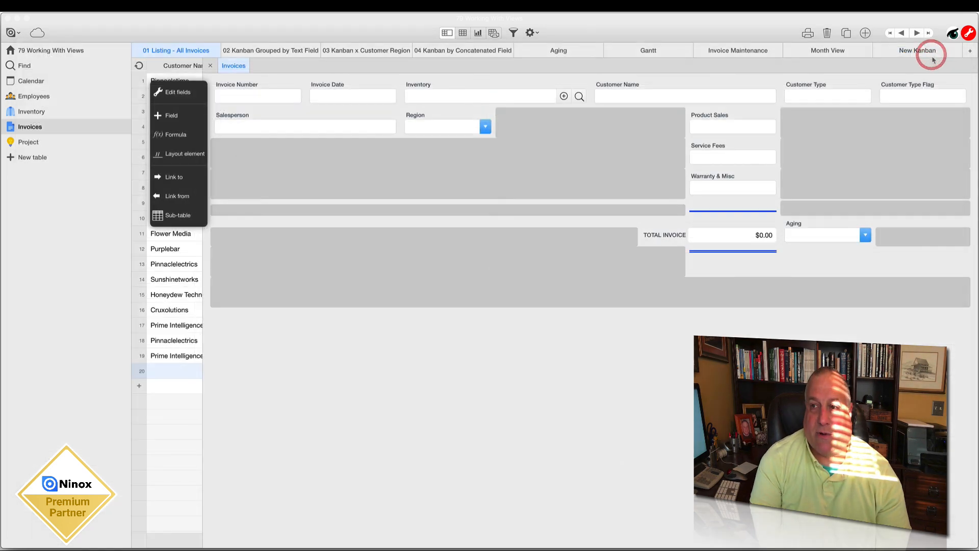
left_click(879, 33)
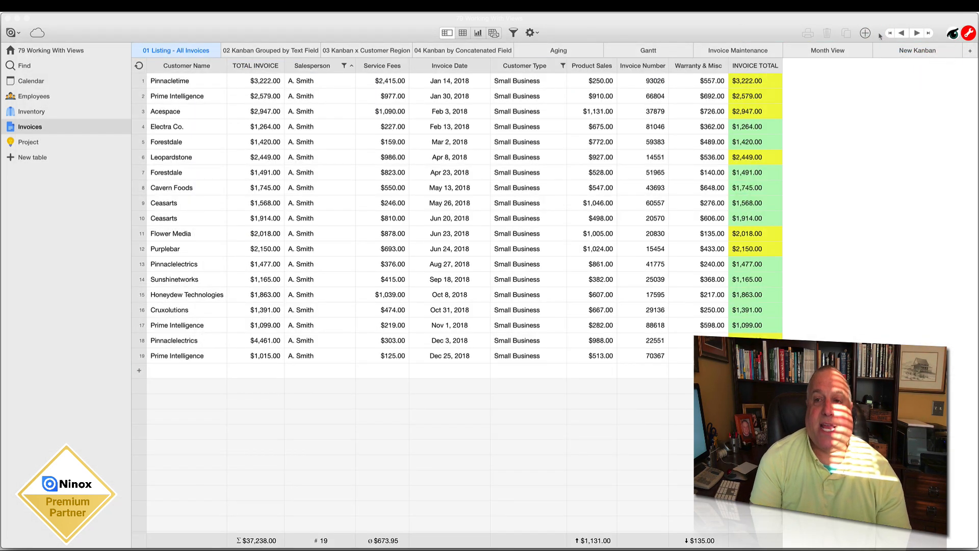
left_click(973, 32)
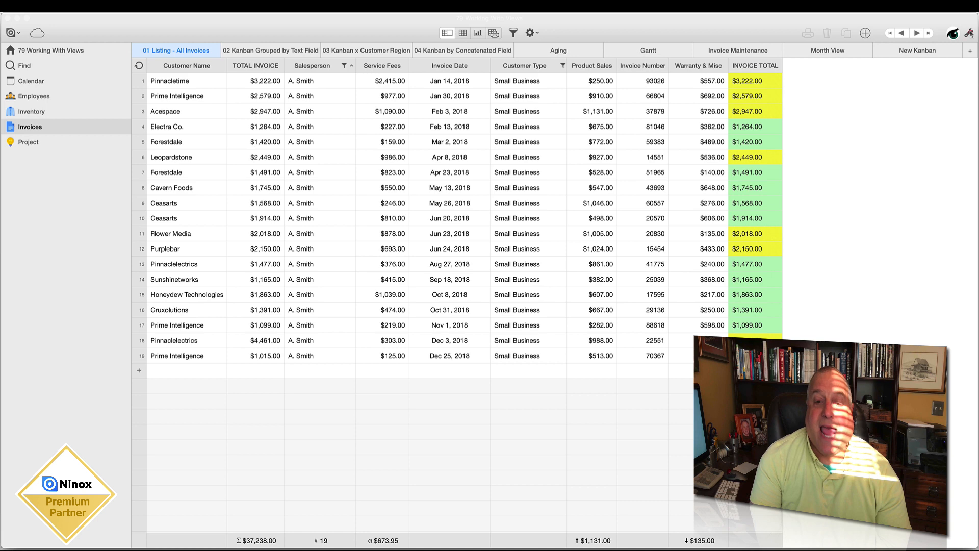
- Start another new invoice and open its inventory selection list to check the saved column layout
left_click(248, 374)
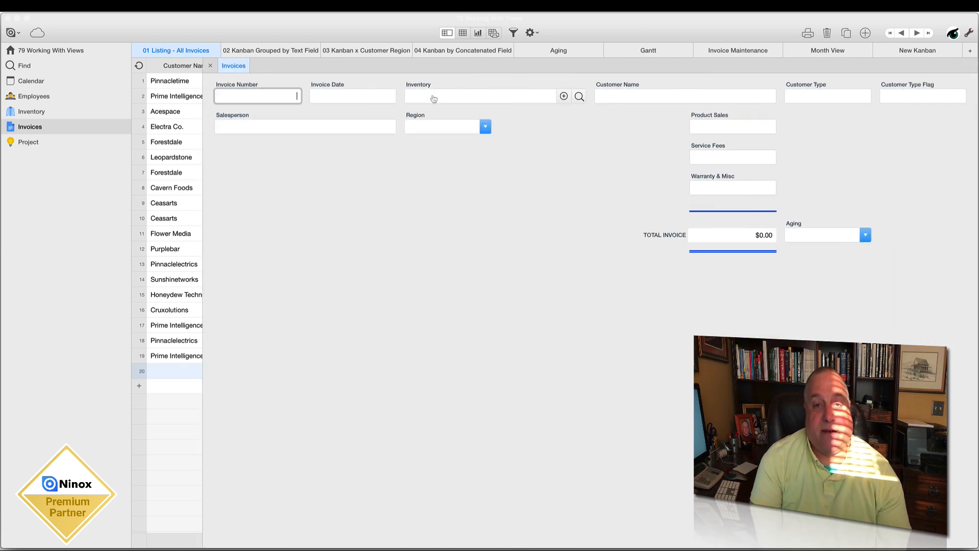
left_click(434, 98)
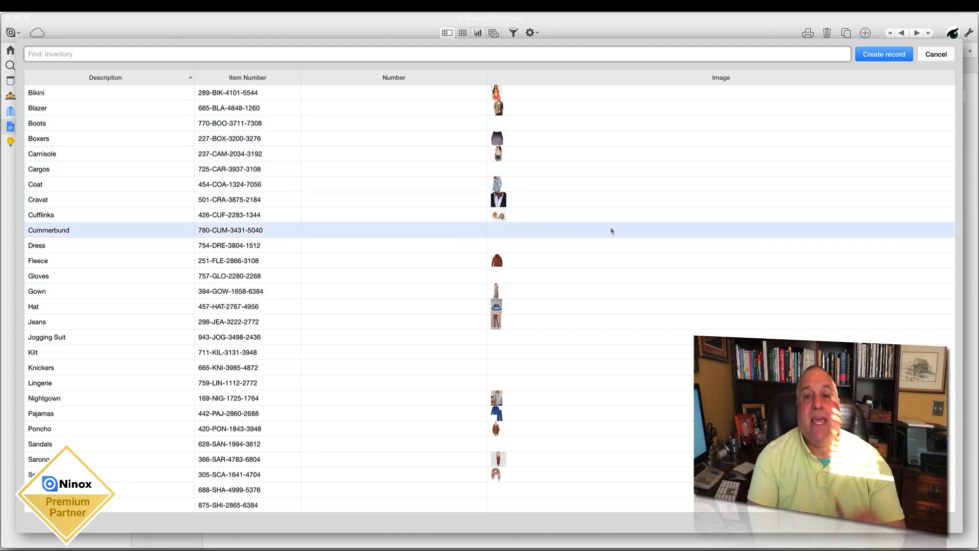
- Close the inventory selection list and the new invoice record, entering and leaving administration mode without changing any fields
left_click(937, 55)
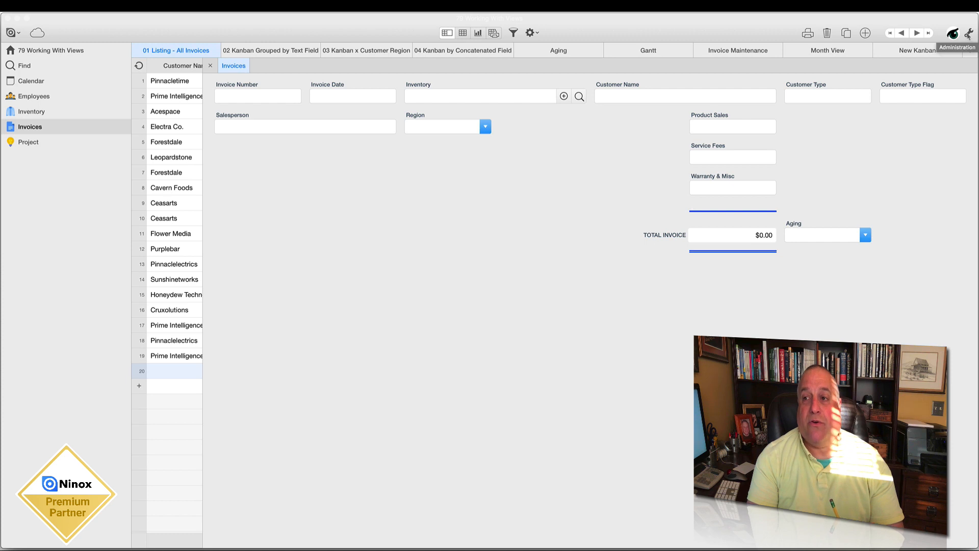
left_click(968, 34)
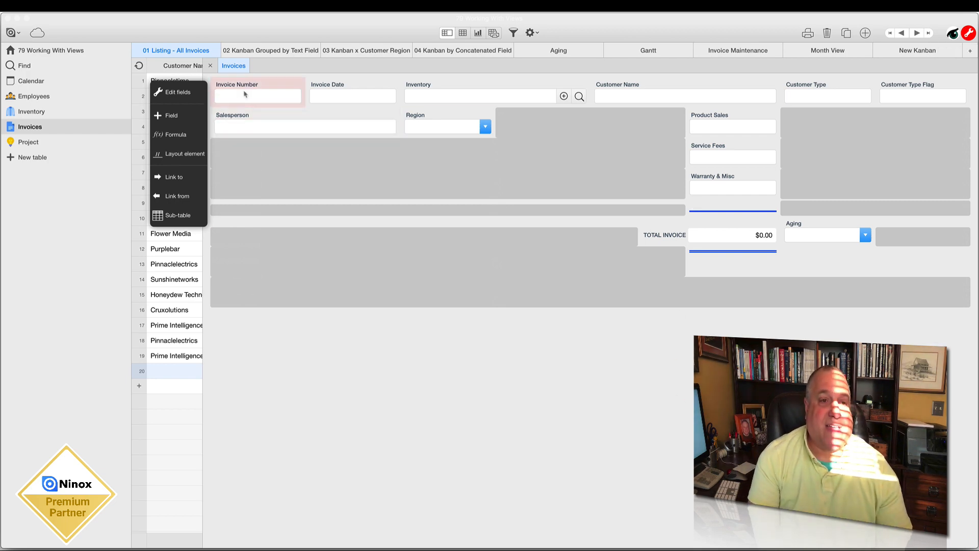
left_click(211, 66)
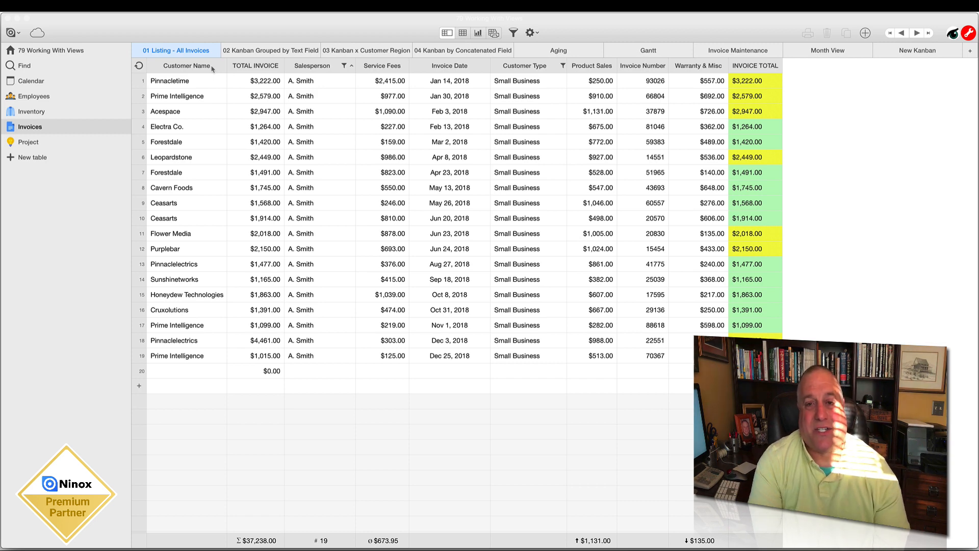
left_click(968, 34)
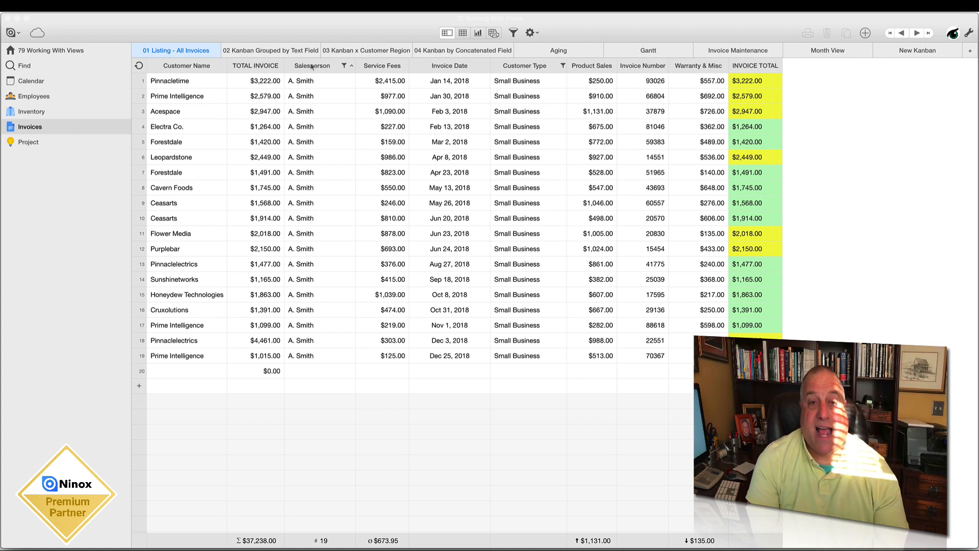
- Look at the column options of Service Fees and Warranty & Misc in the all-invoices listing
left_click(374, 66)
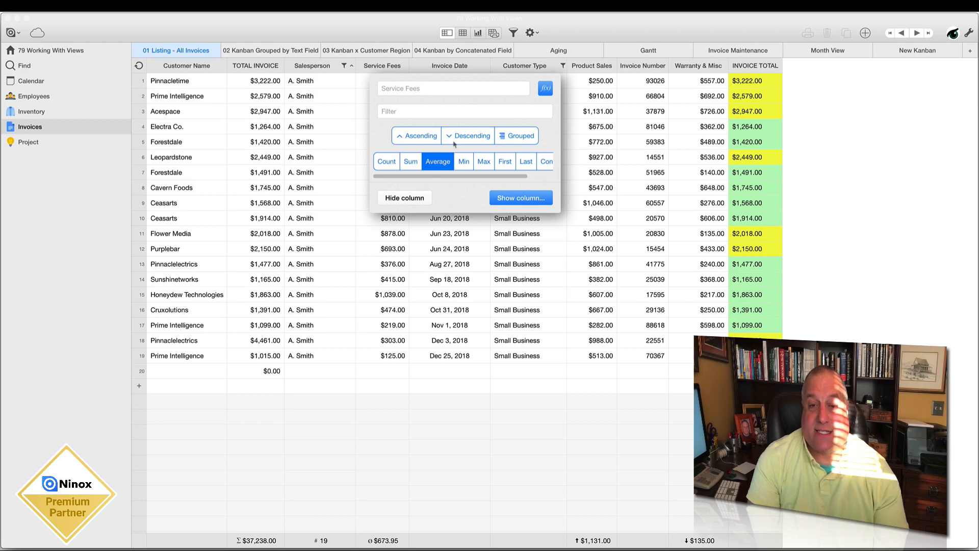
left_click(683, 68)
left_click(683, 68)
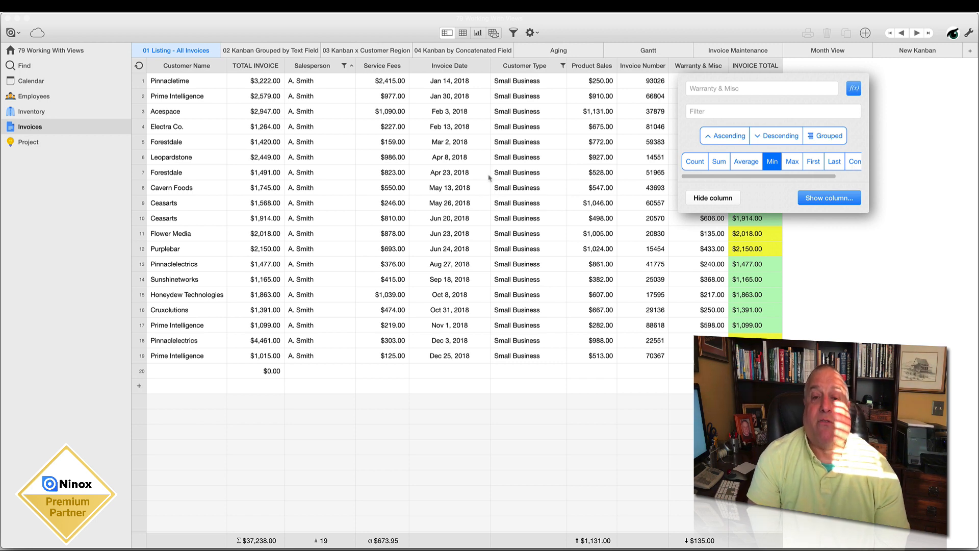
left_click(493, 112)
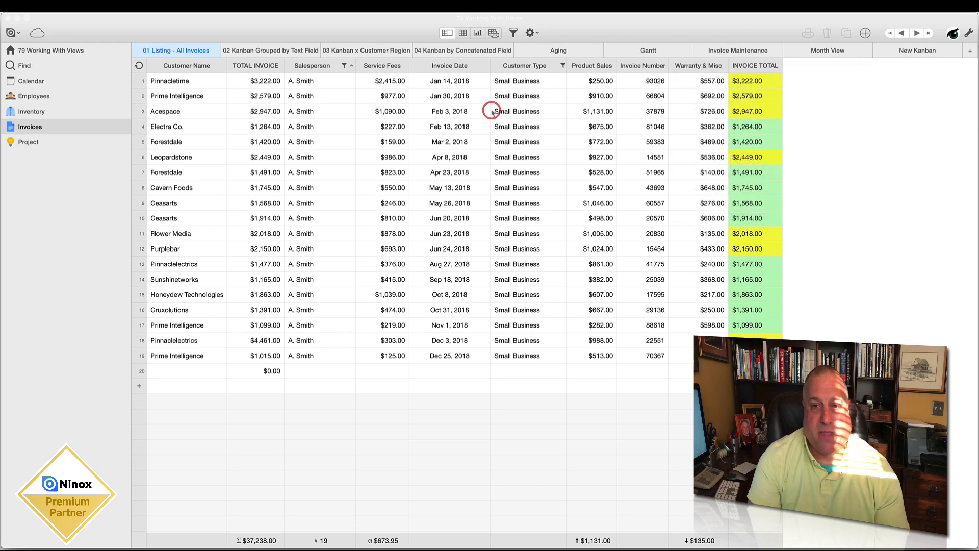
- Filter the invoice listing by Invoice Date from Feb 1, 2018 to Feb 28, 2018
left_click(475, 68)
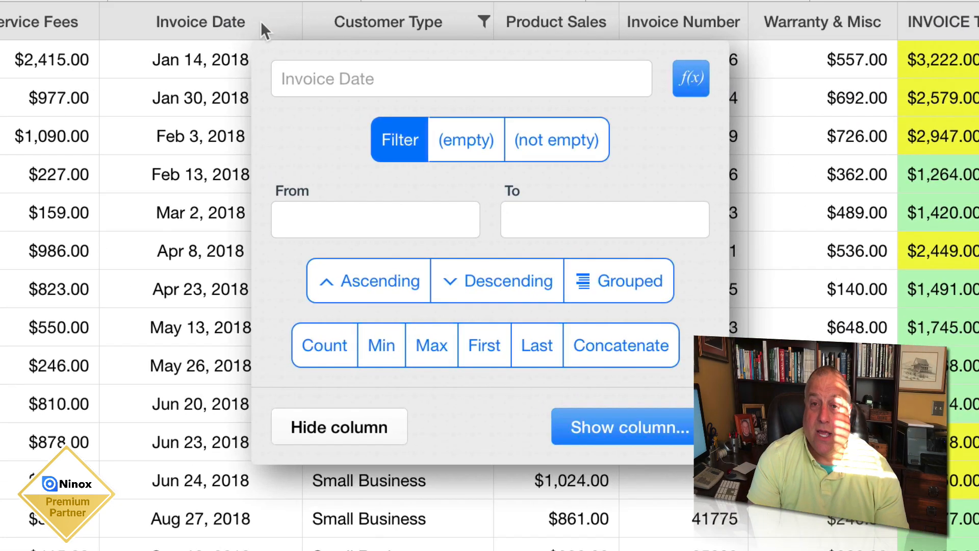
left_click(315, 220)
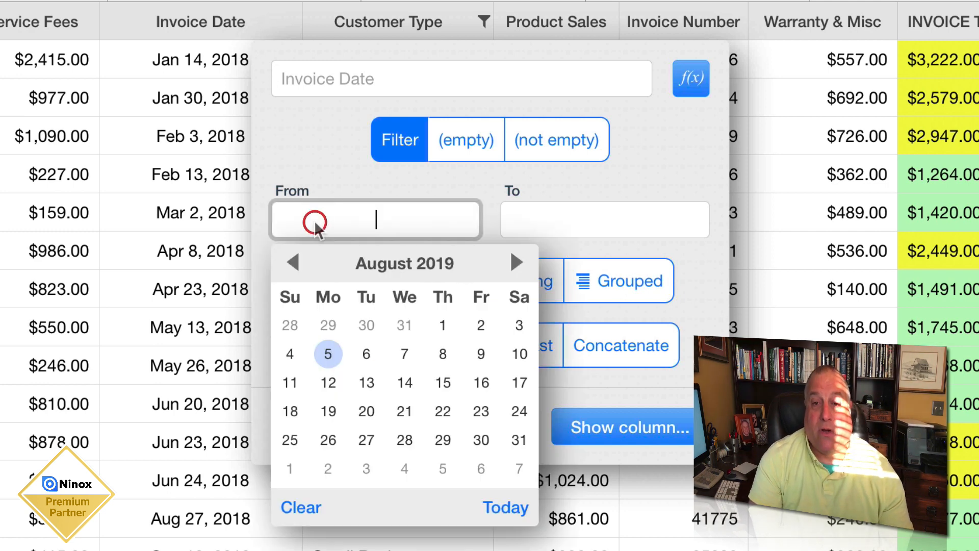
type("Feb 1, ")
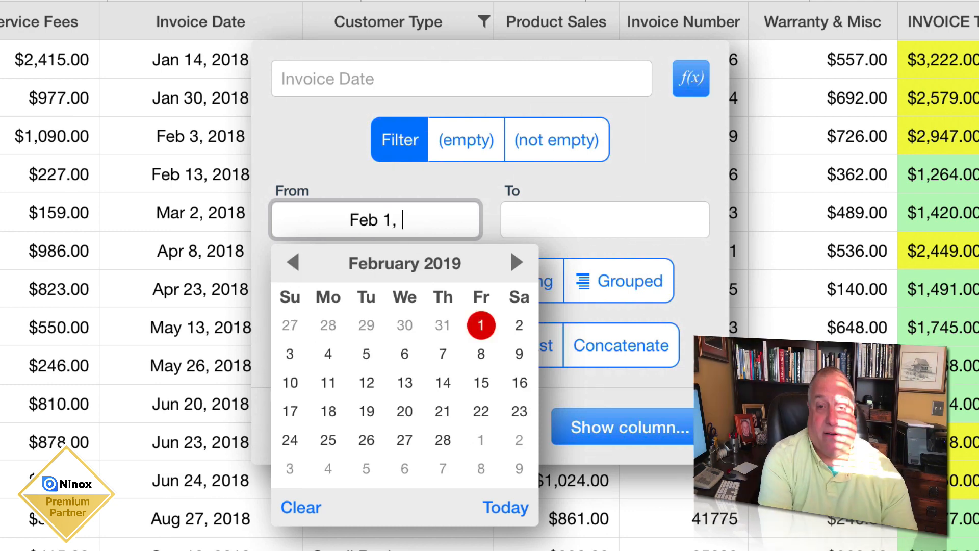
type("2018")
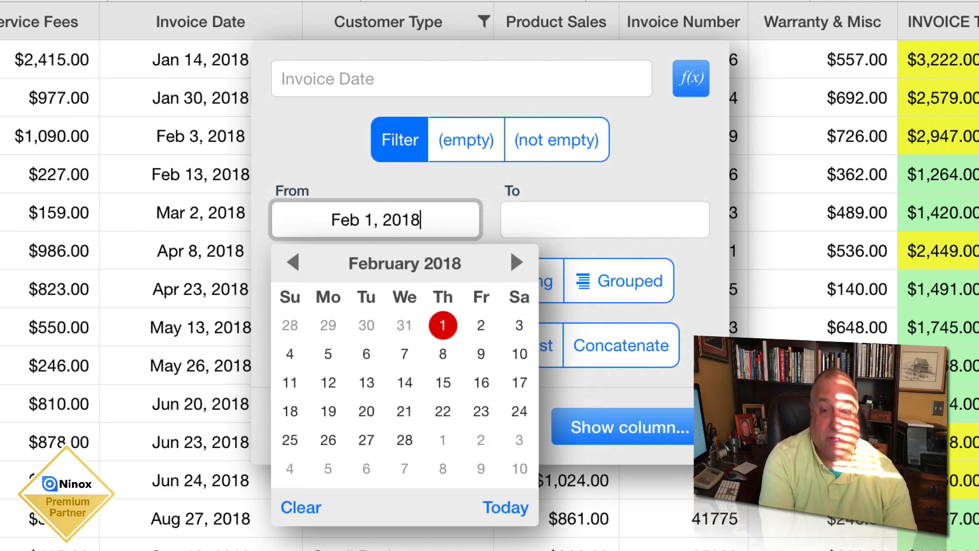
left_click(581, 220)
type("feb")
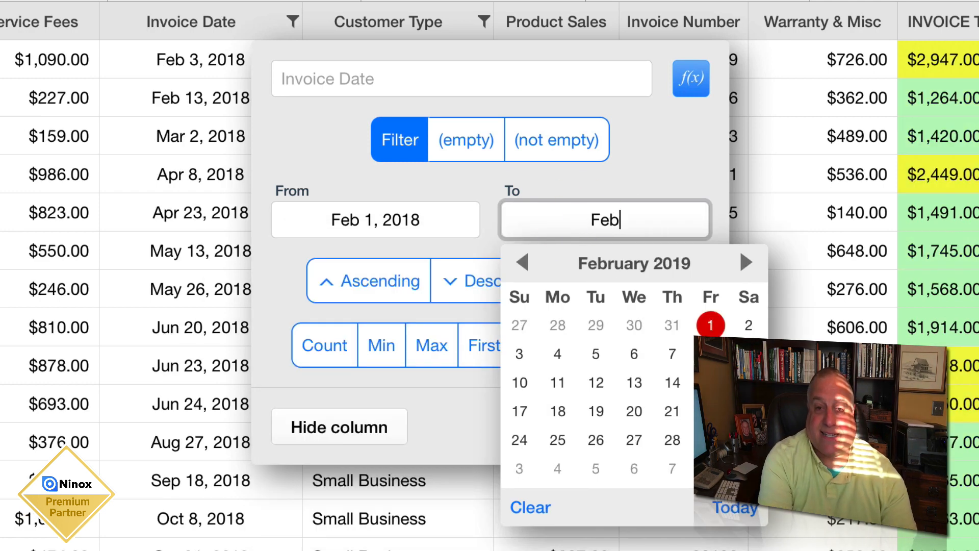
type(" 28")
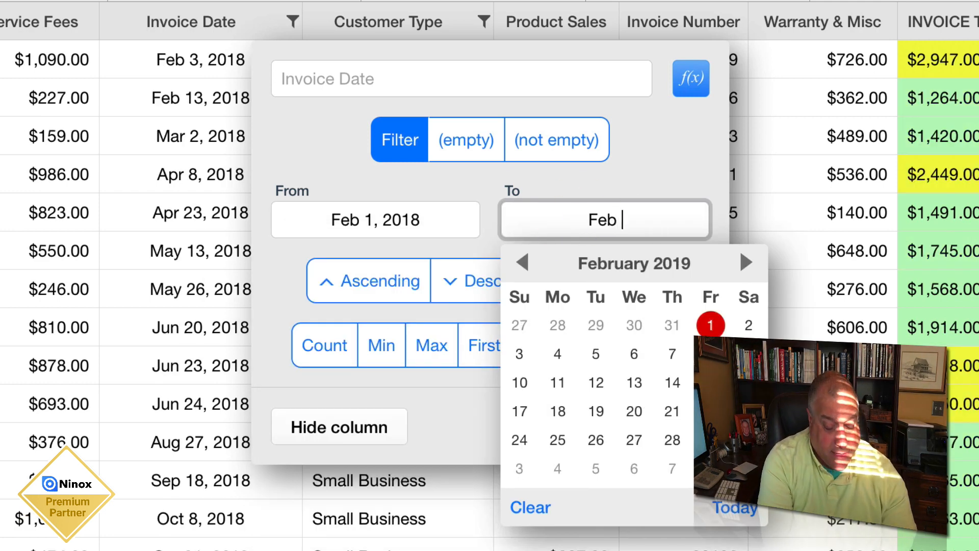
type(", ")
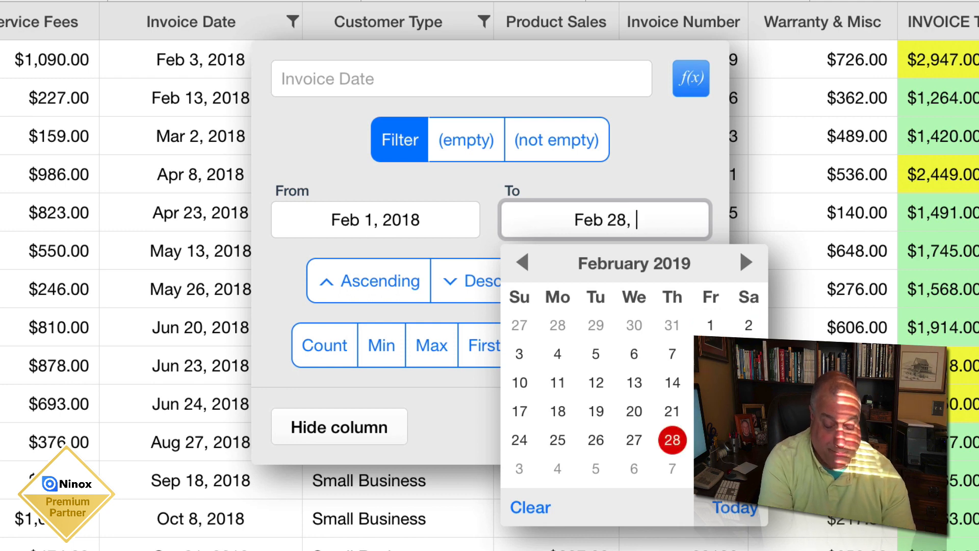
type("2018")
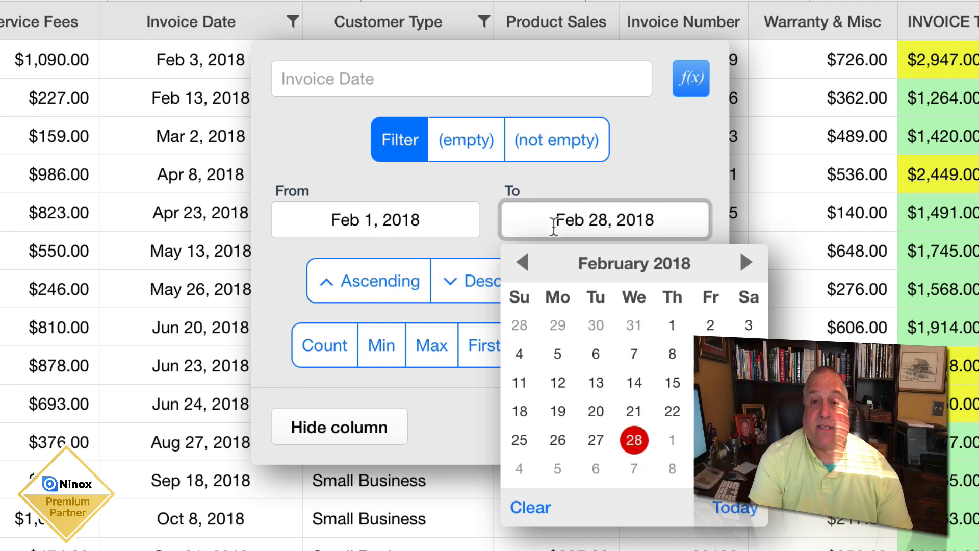
left_click(144, 291)
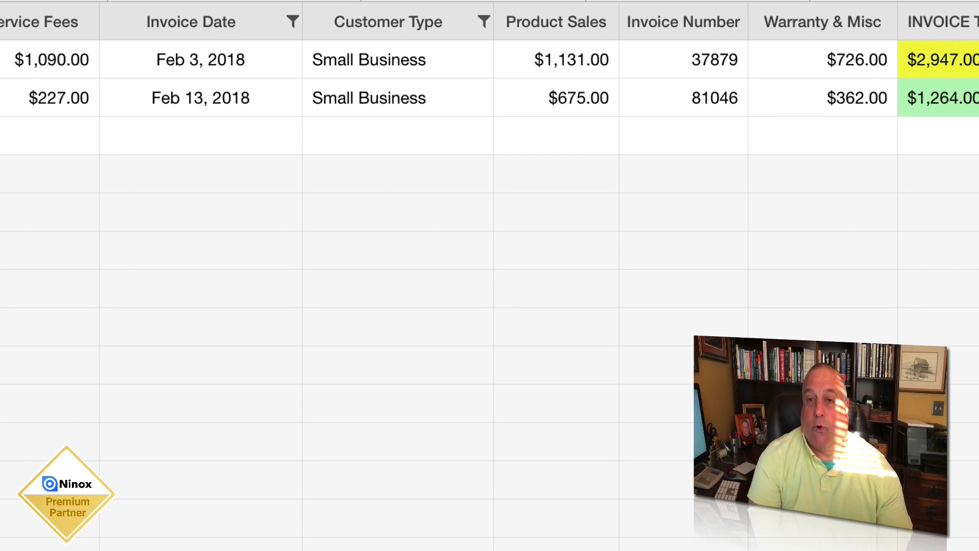
left_click(217, 101)
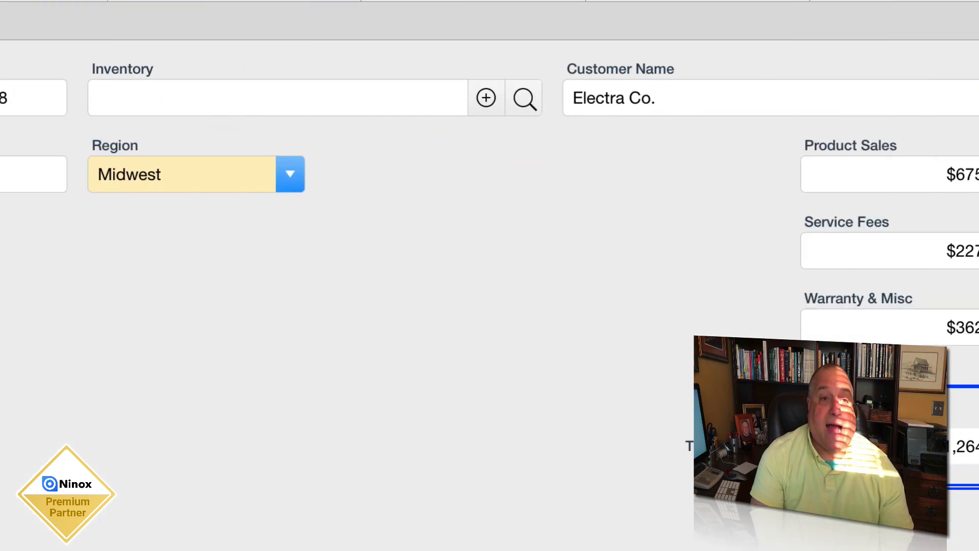
key("Escape")
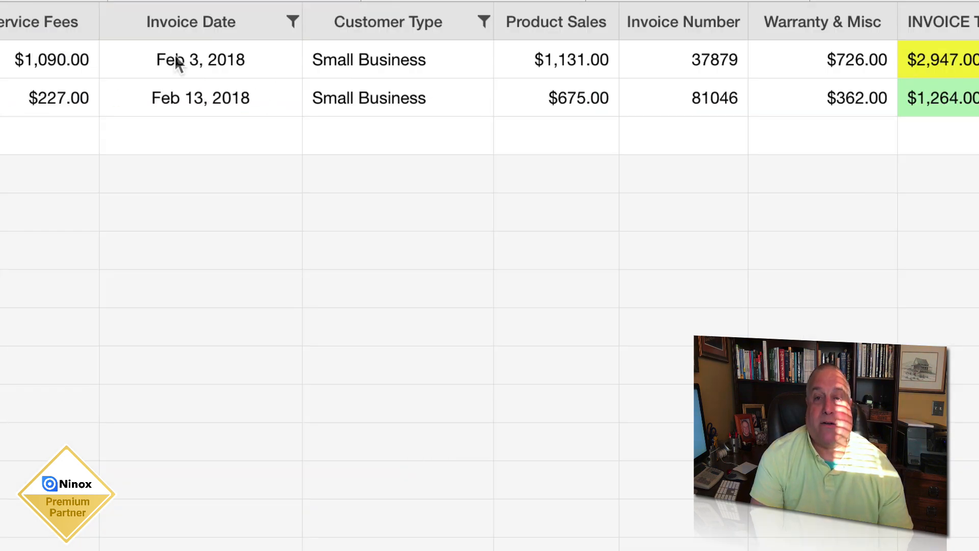
- Remove the end date and the start date from the Invoice Date filter
left_click(178, 22)
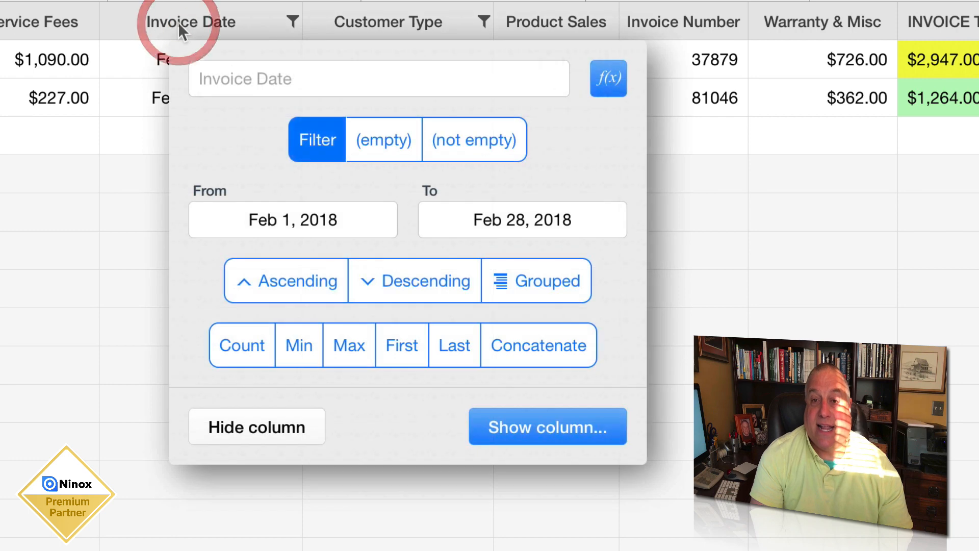
left_click(589, 221)
key("BackSpace")
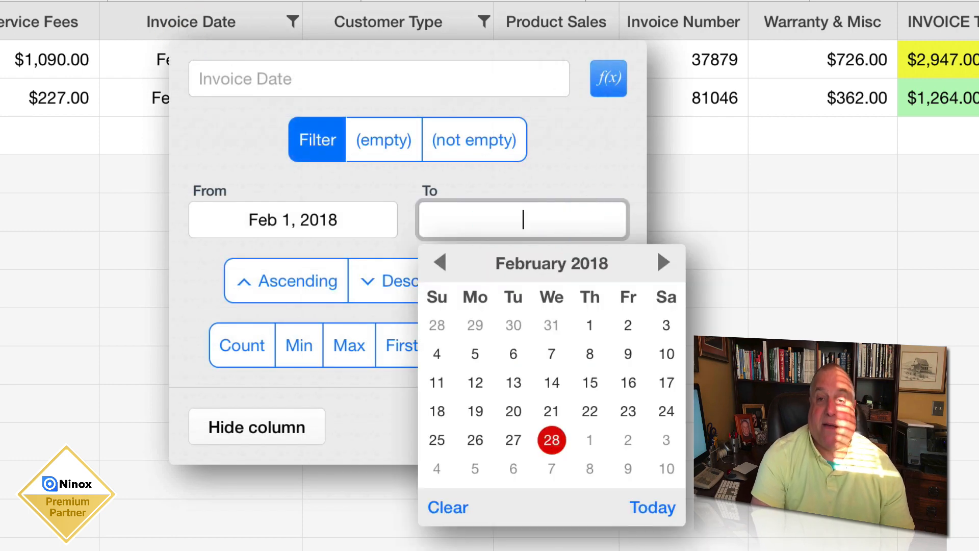
left_click(76, 214)
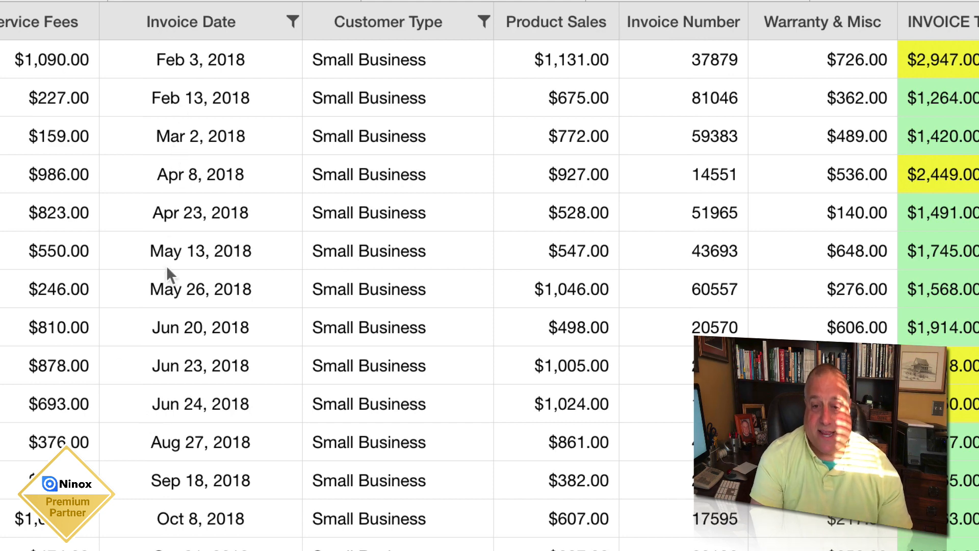
left_click(167, 22)
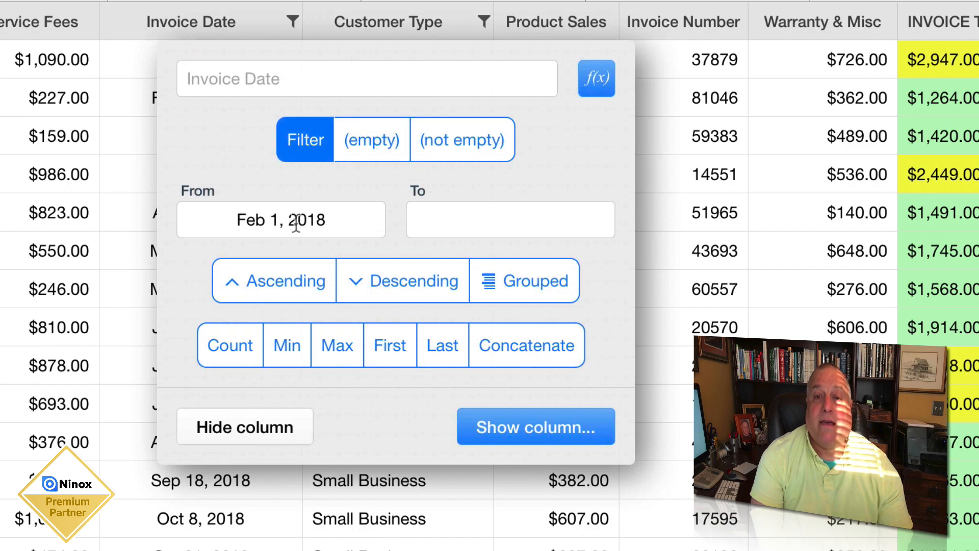
left_click(296, 224)
key("BackSpace")
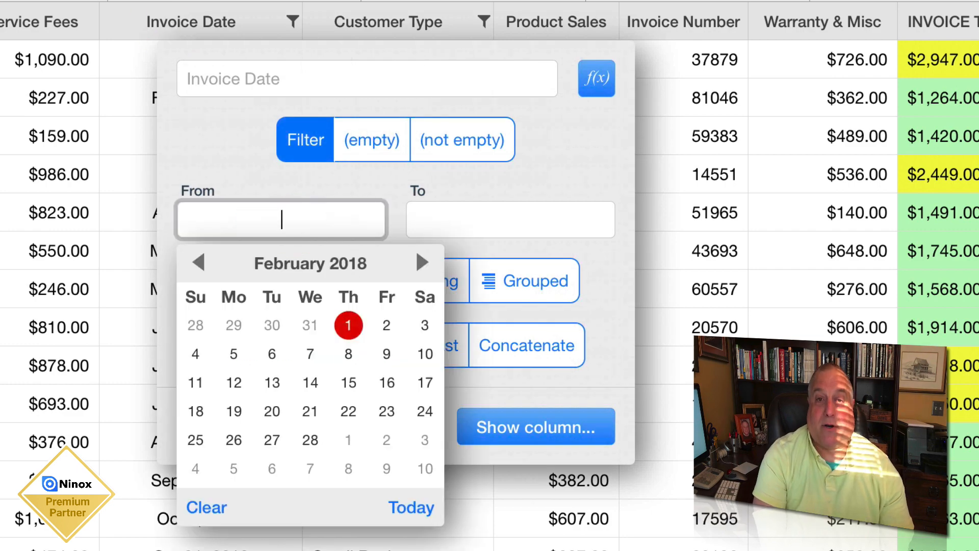
left_click(22, 258)
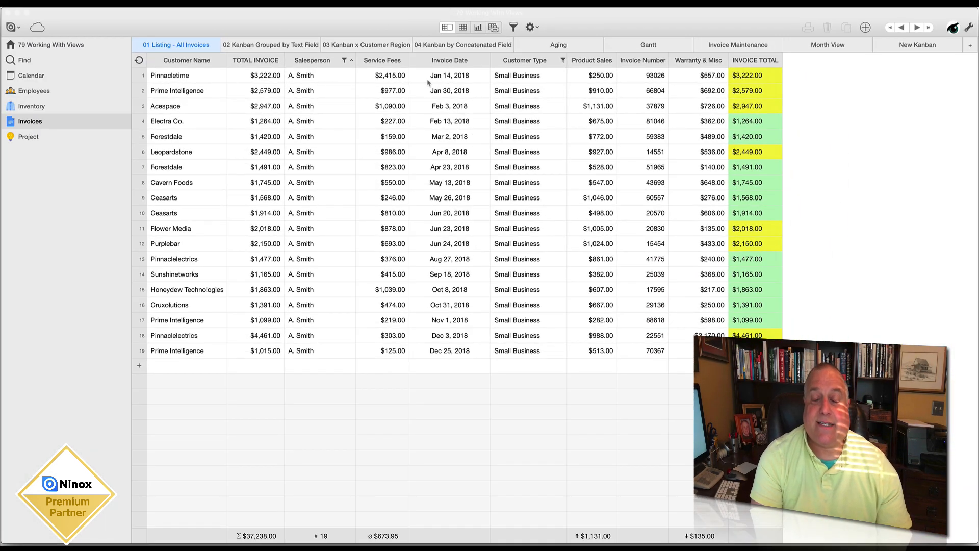
- Compare the column options of TOTAL INVOICE and Customer Type in the invoice listing
left_click(262, 62)
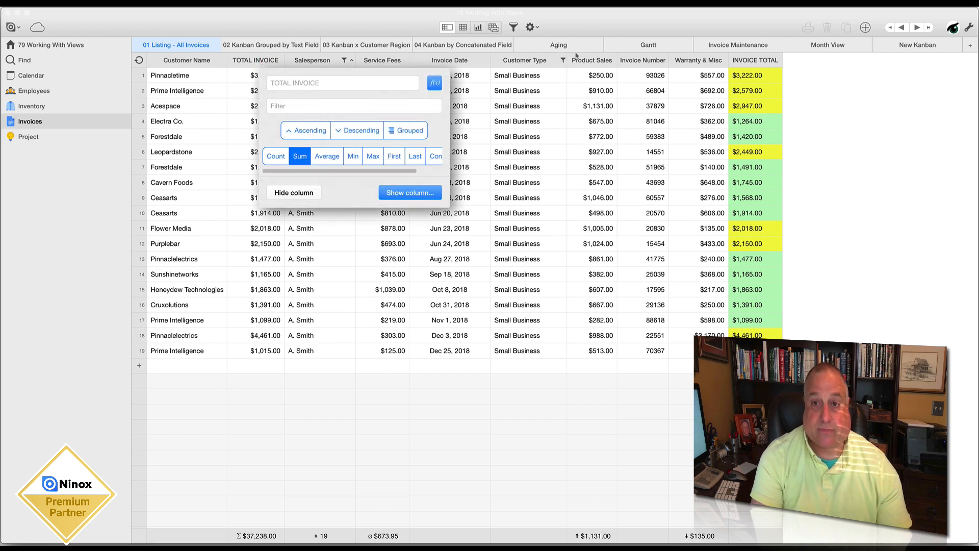
left_click(534, 60)
left_click(526, 60)
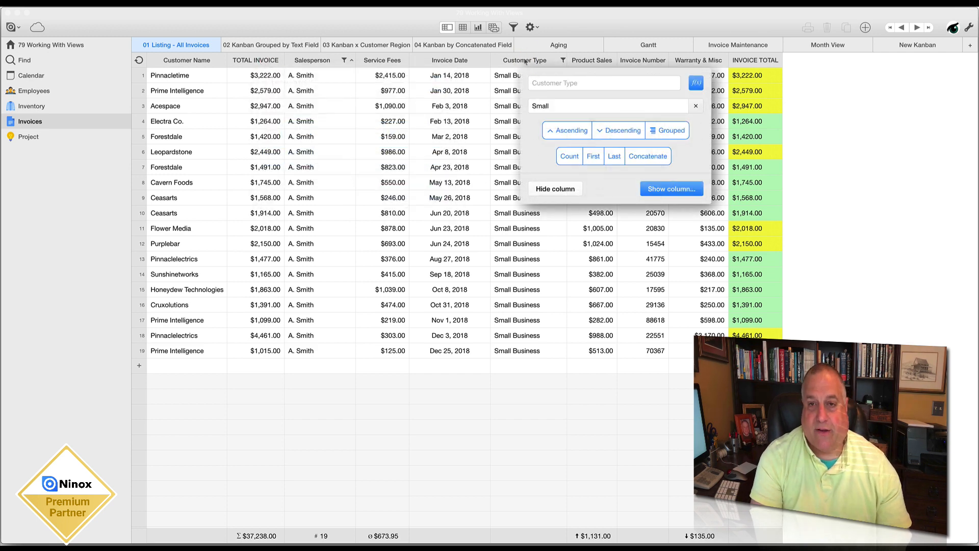
left_click(435, 61)
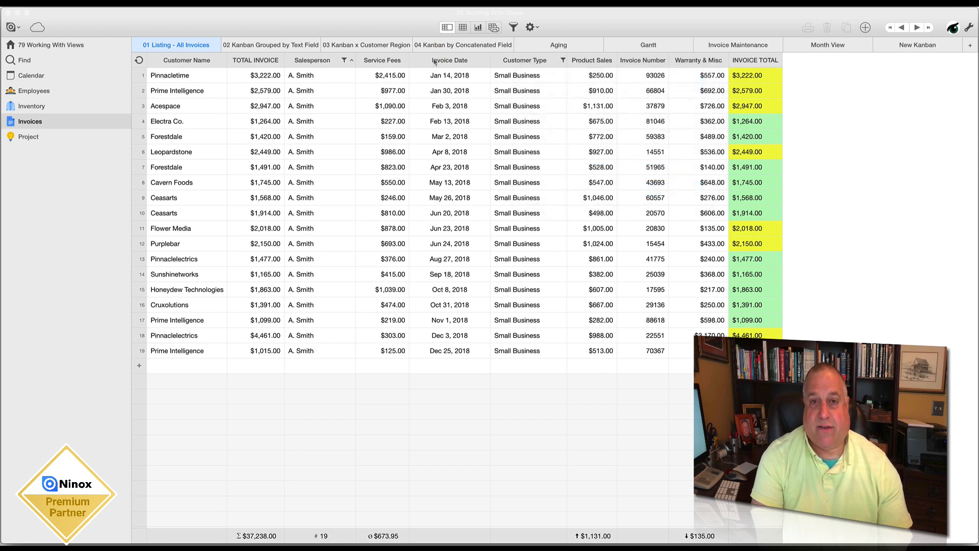
- Try the "not empty" filter on Invoice Date and switch back to the blank date-range filter
left_click(435, 61)
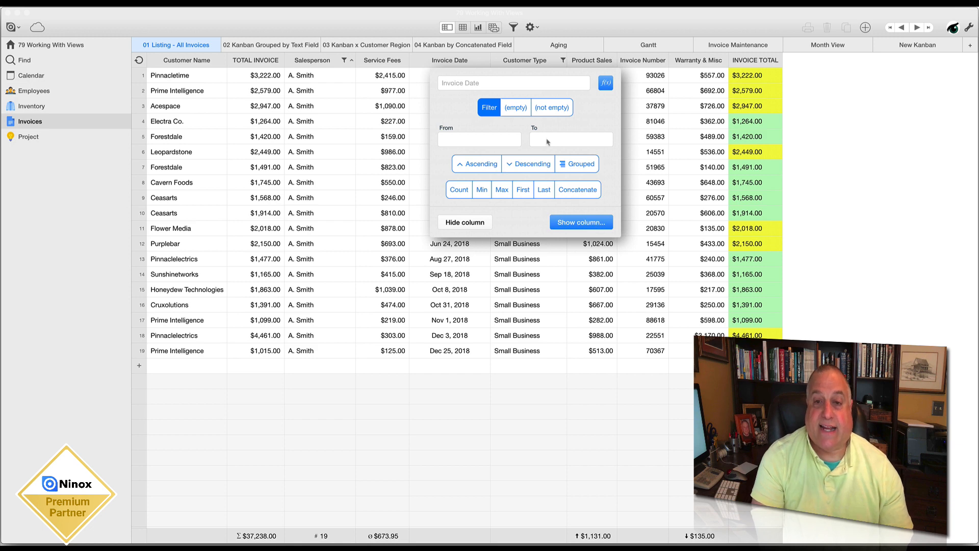
left_click(552, 107)
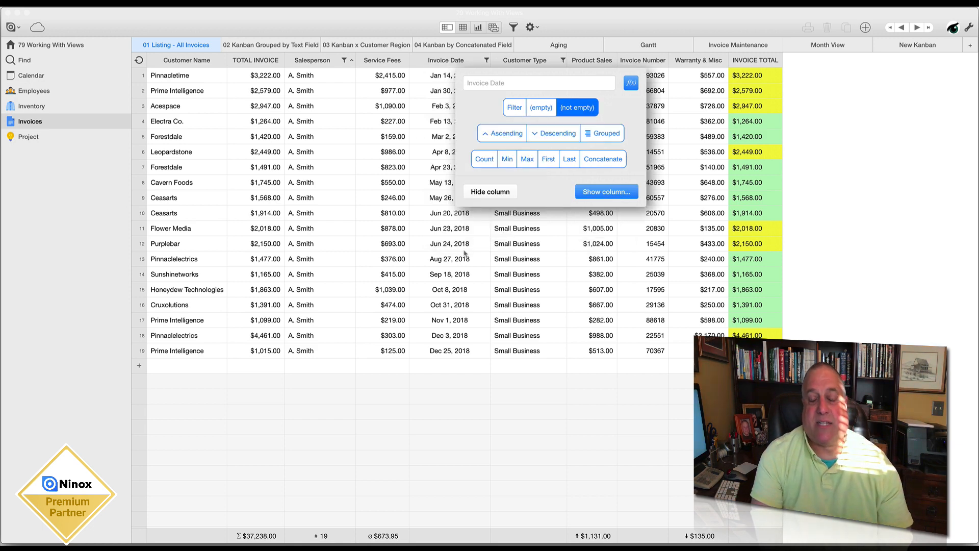
left_click(515, 107)
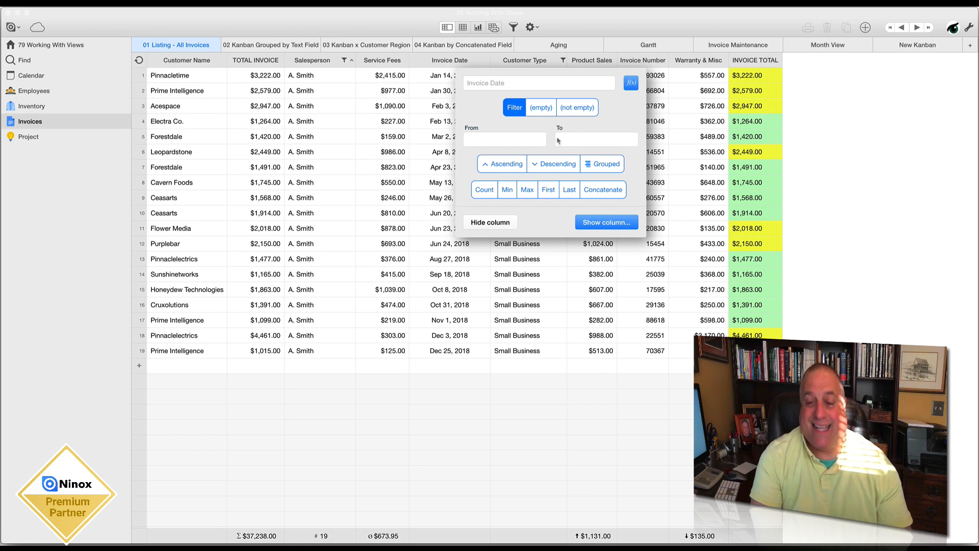
left_click(425, 289)
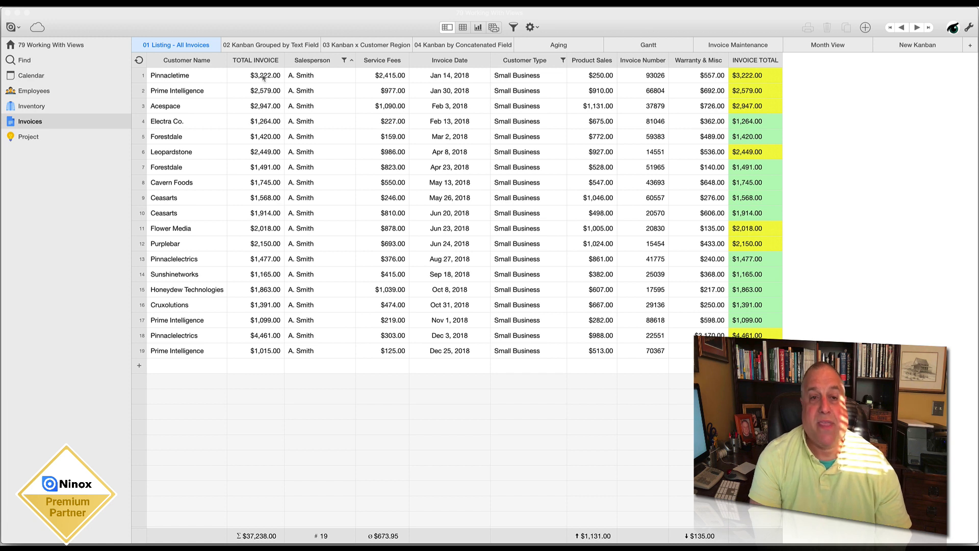
- Review how the column options differ between Customer Name, Invoice Date and Warranty & Misc
left_click(196, 61)
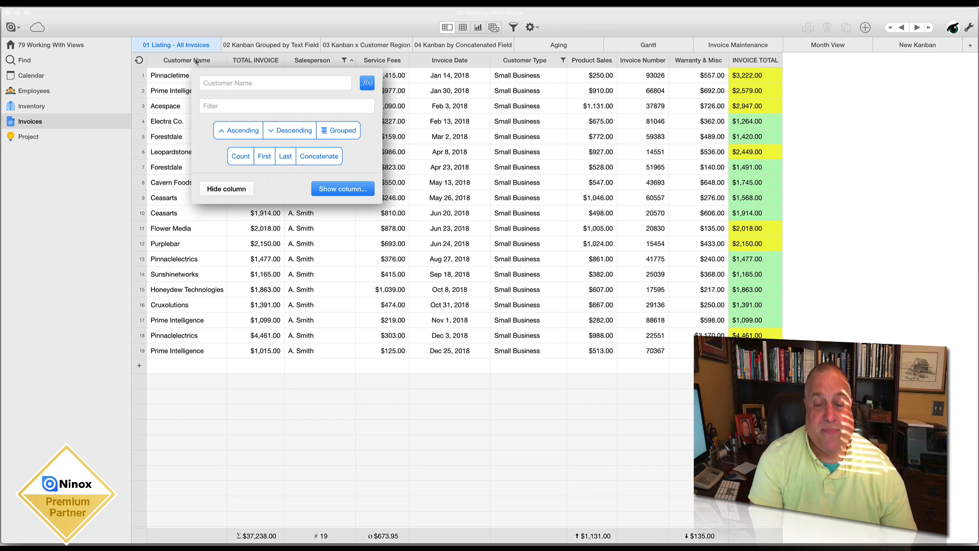
left_click(465, 62)
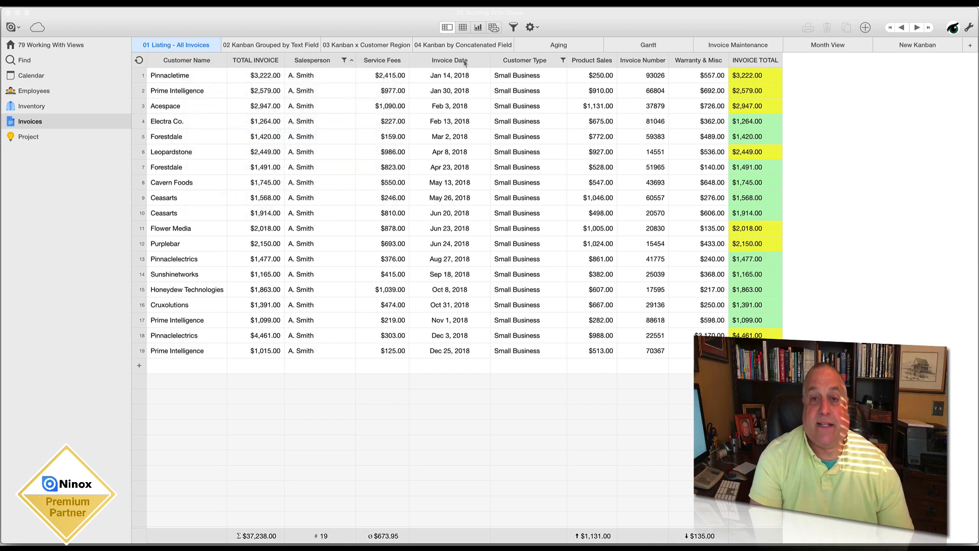
left_click(465, 62)
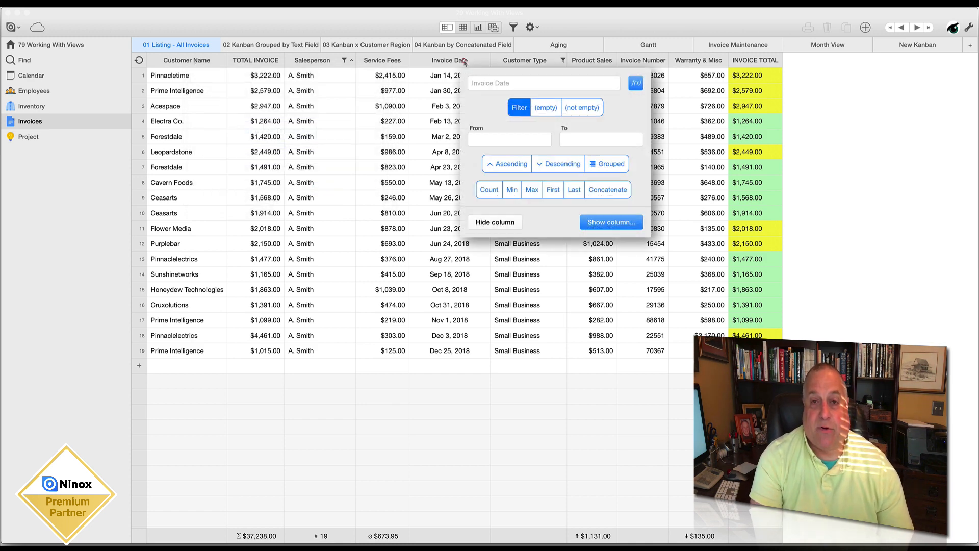
left_click(696, 61)
left_click(697, 62)
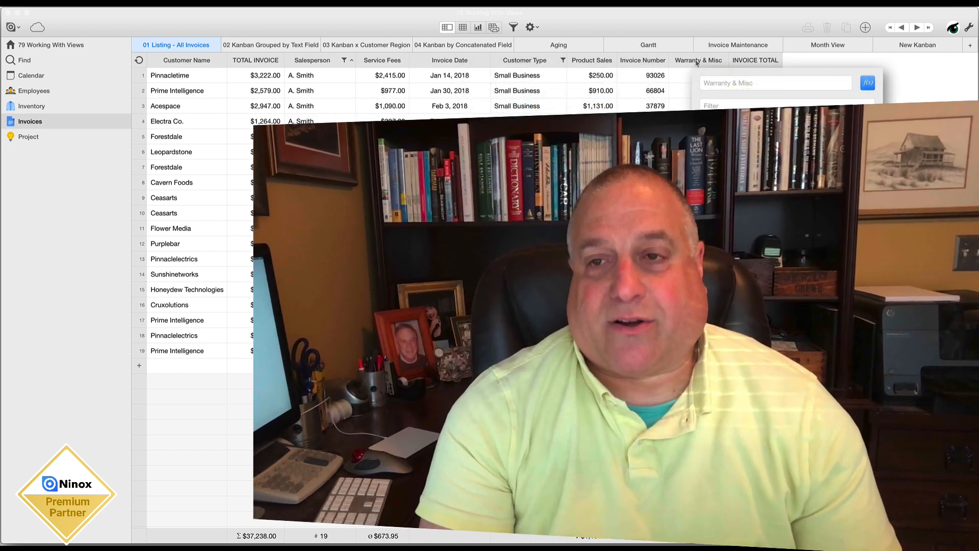